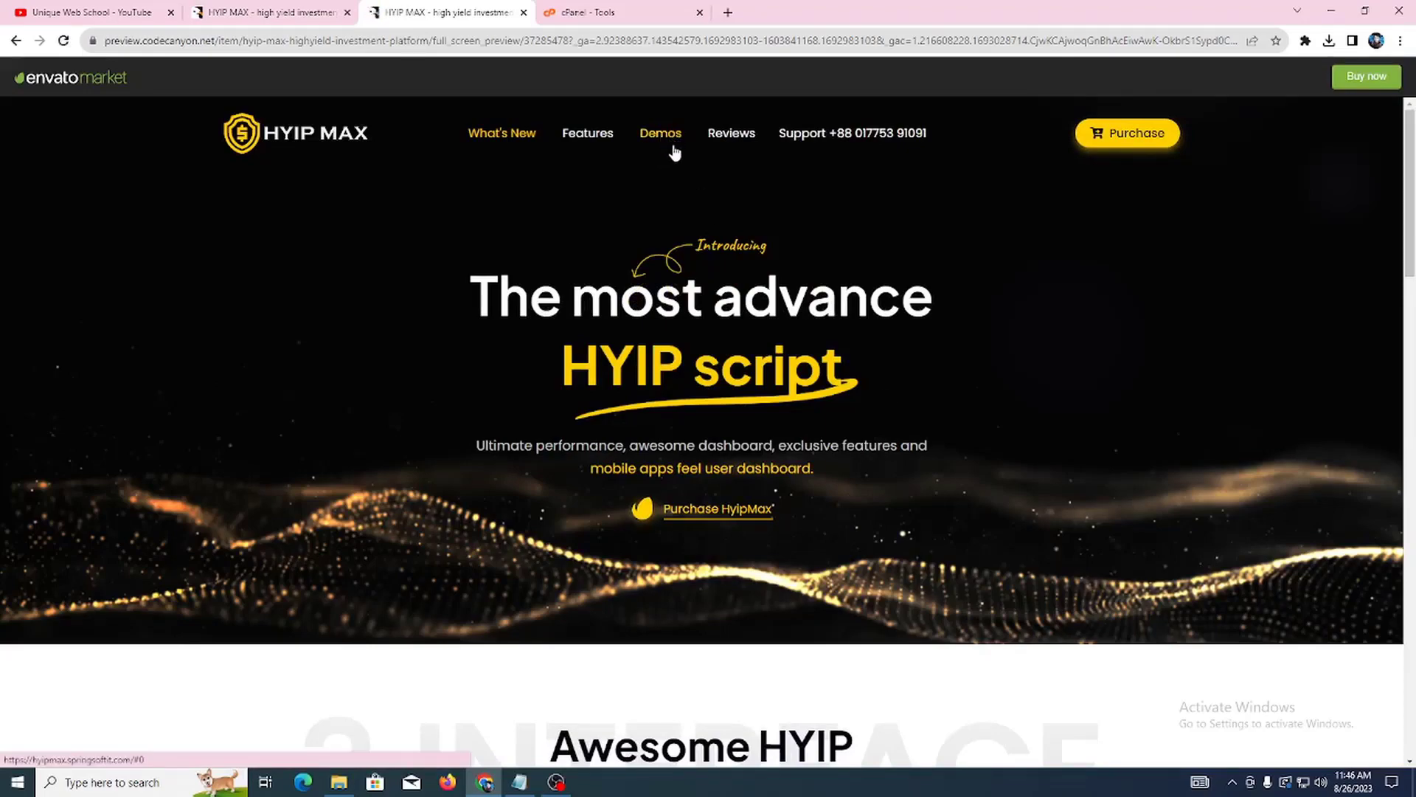
Browse the home page designs in the HYIP MAX preview and open one live demo in a new tab
scroll(676, 236, down, 6)
scroll(676, 325, down, 10)
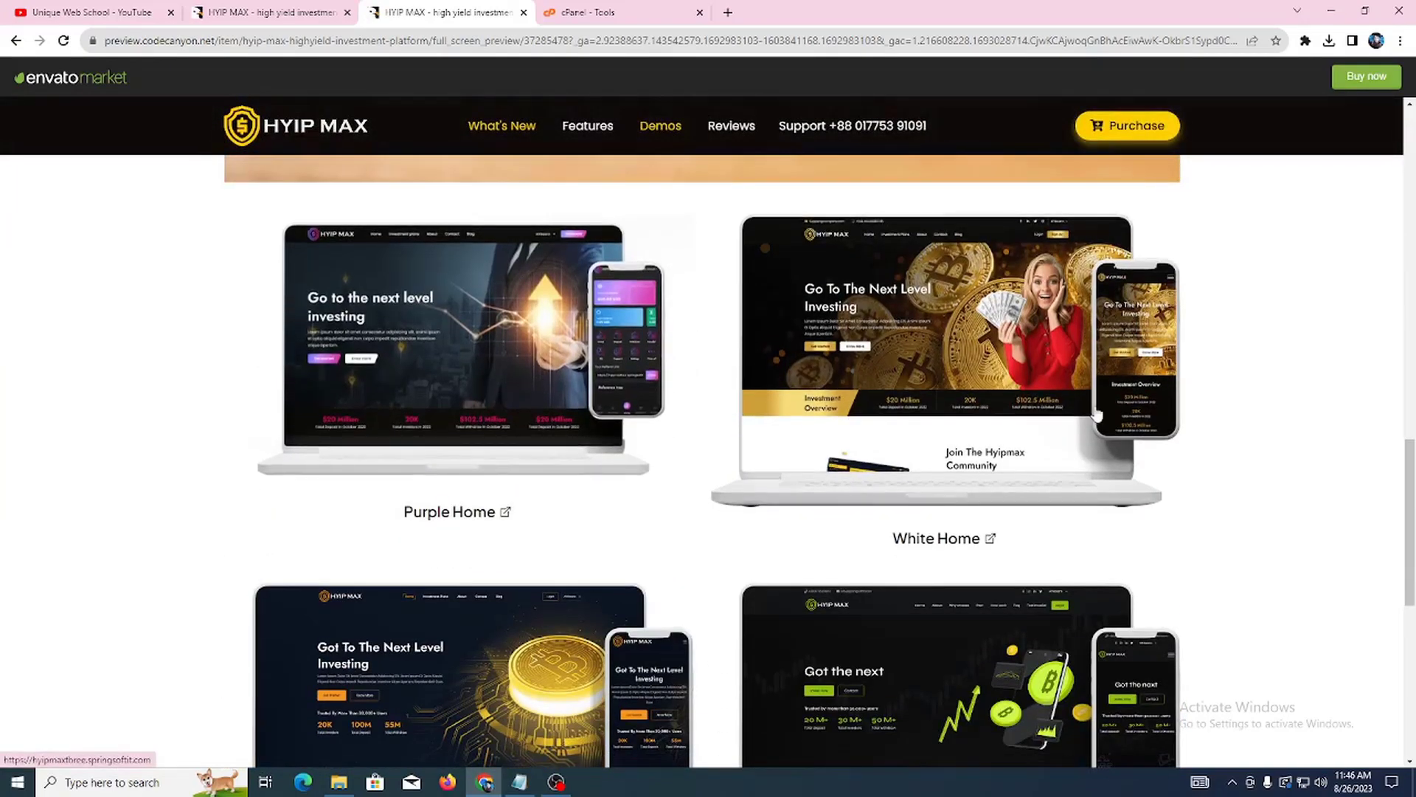
scroll(415, 450, down, 5)
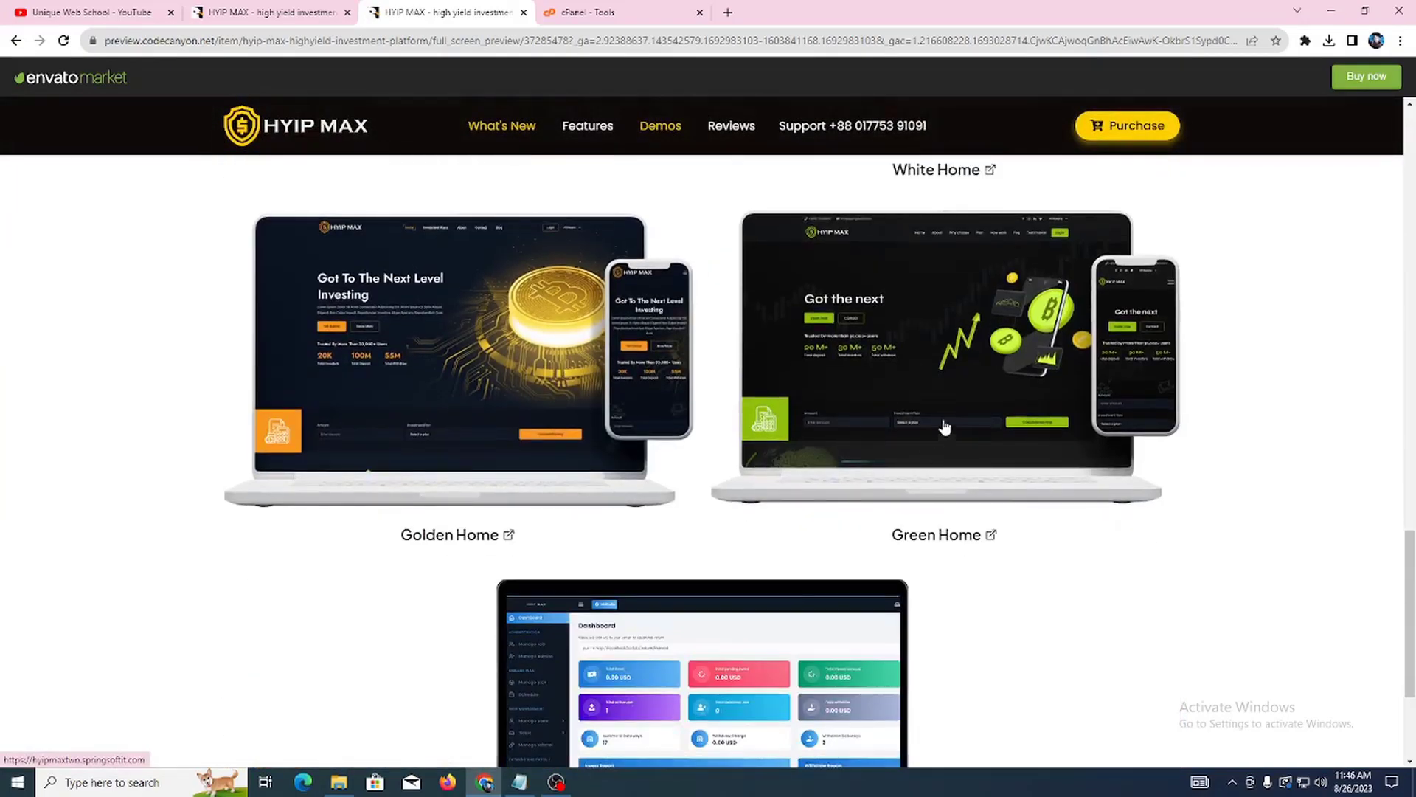
scroll(863, 361, up, 4)
click(858, 359)
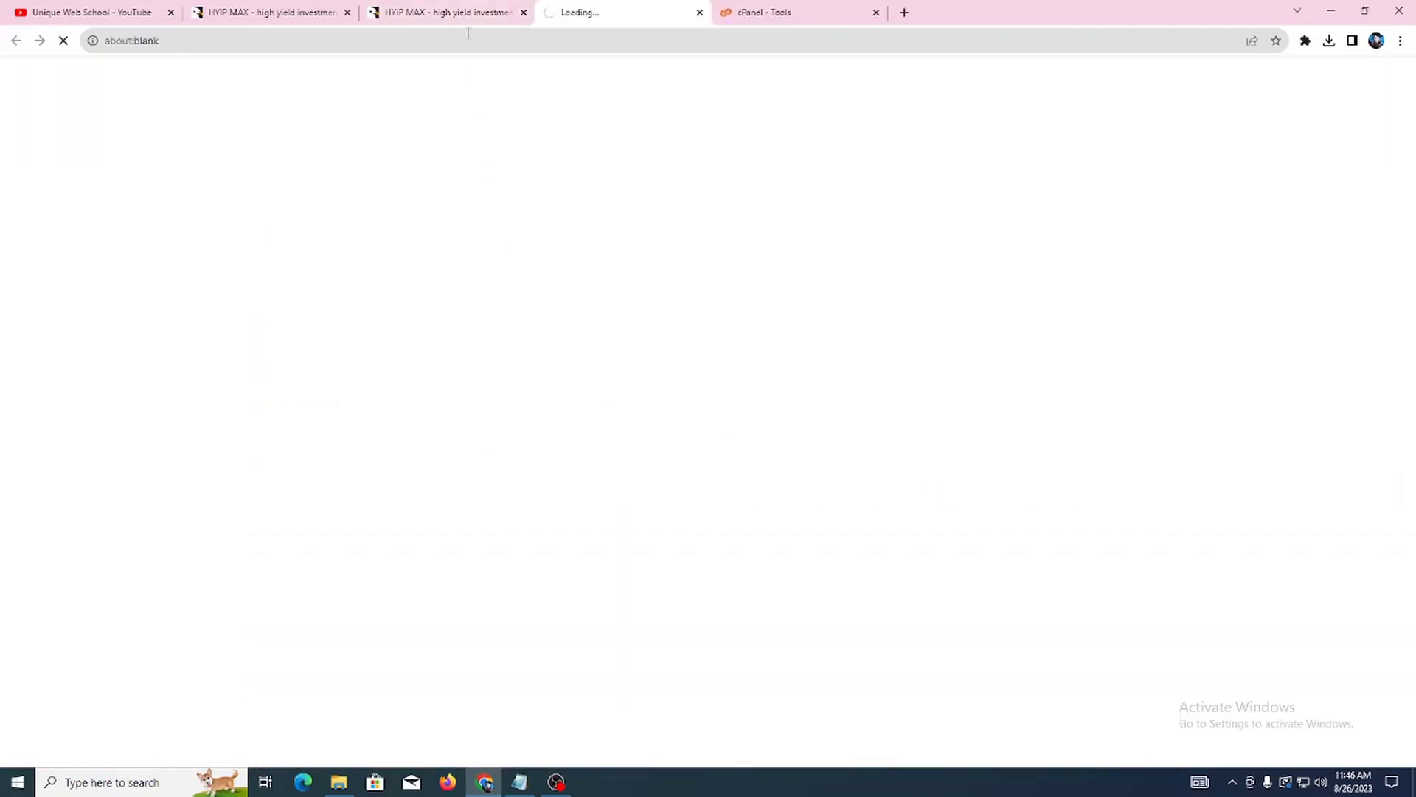
click(463, 8)
click(629, 9)
click(457, 9)
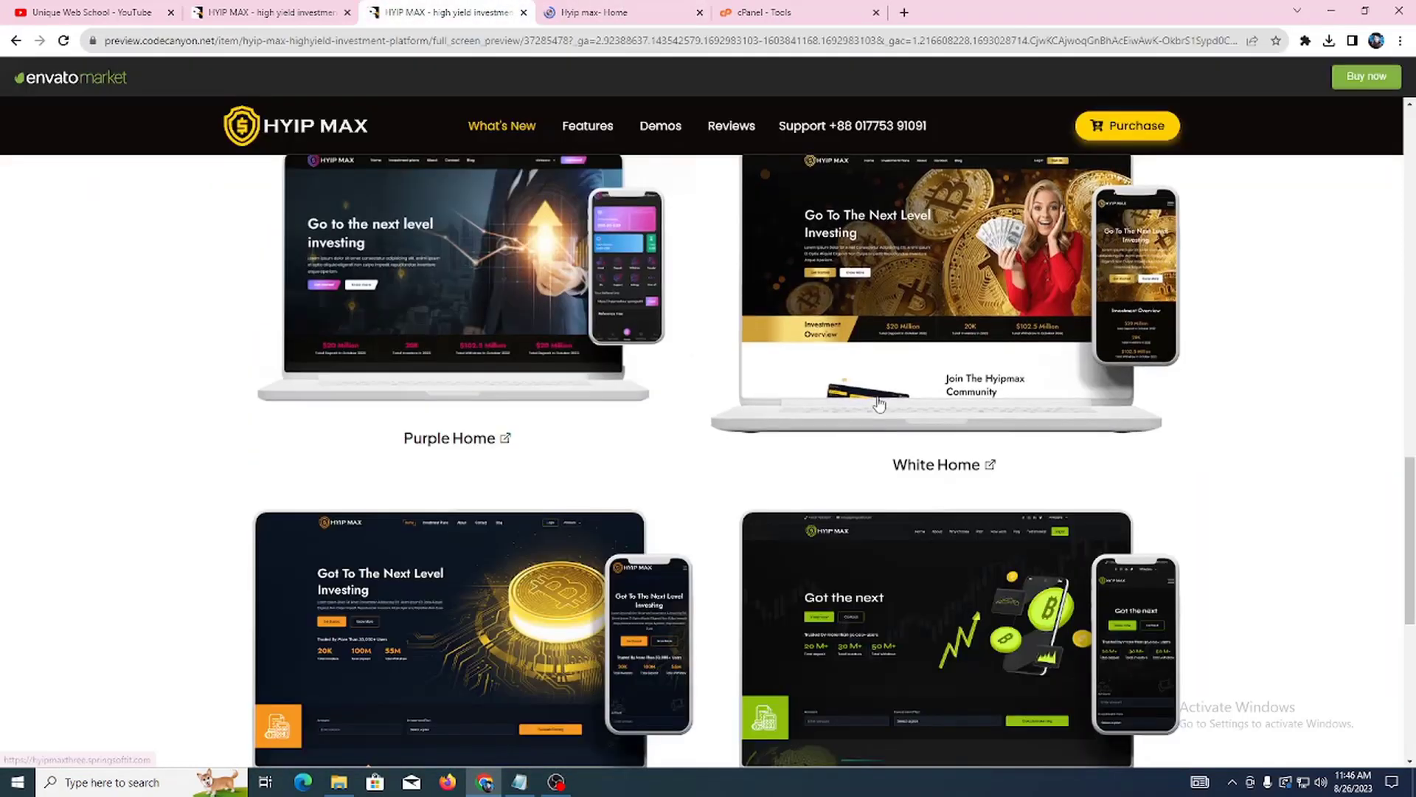
Review the Golden Home and Green Home designs and the admin panel demo login details in the preview
scroll(882, 409, down, 3)
scroll(886, 419, down, 1)
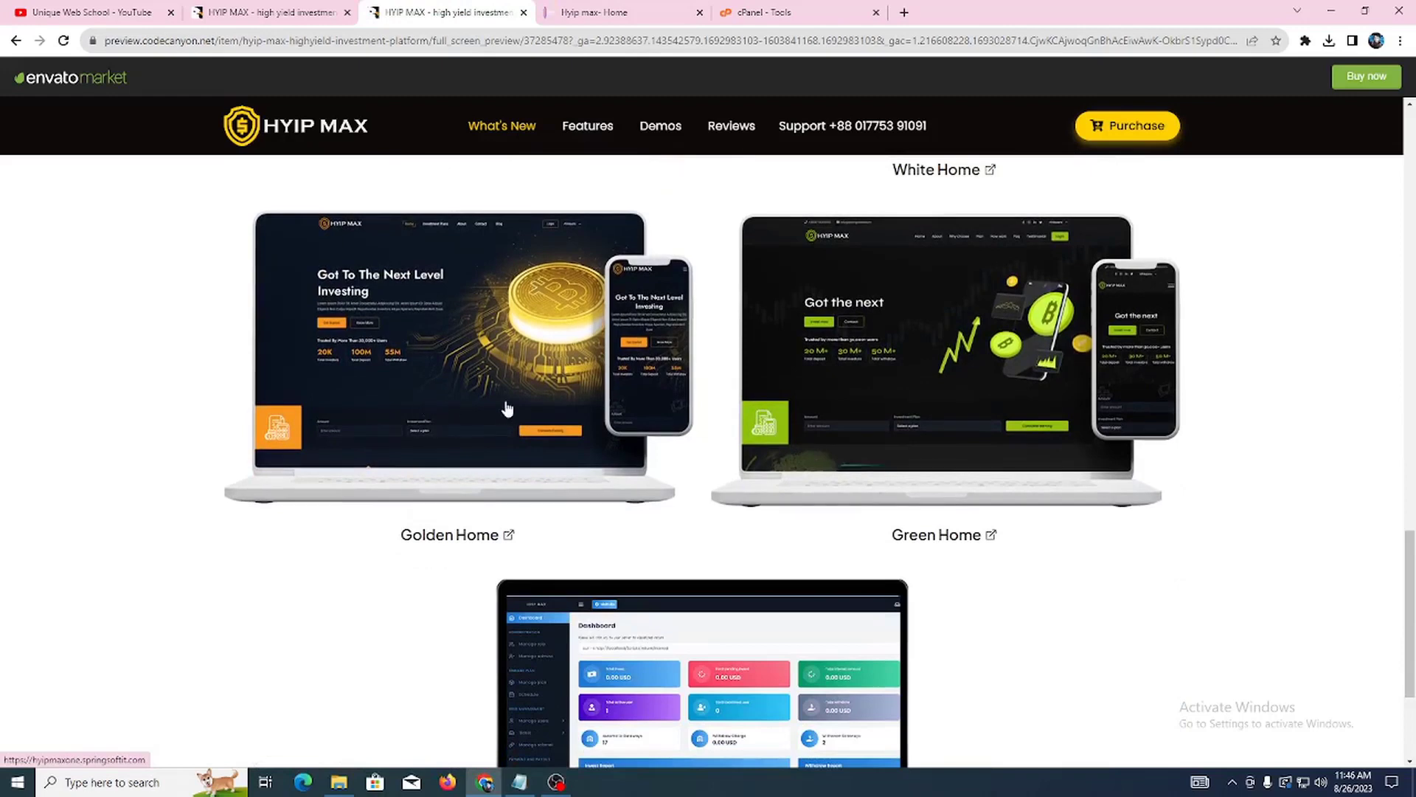
scroll(1078, 417, down, 3)
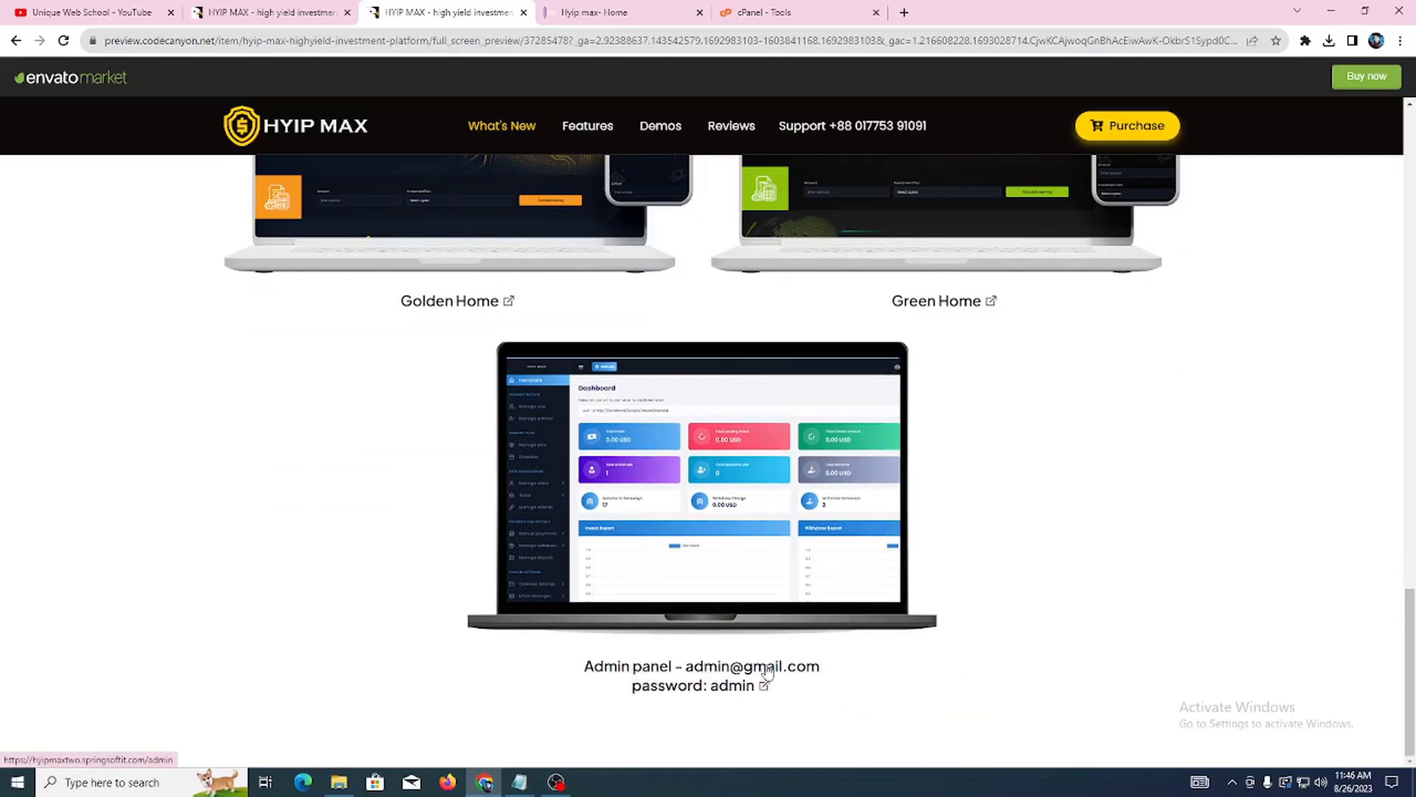
drag(555, 670, 771, 690)
Examine the demo home page, including its investment plans, feature overview, FAQ, testimonials, blog posts and deposit list
click(594, 12)
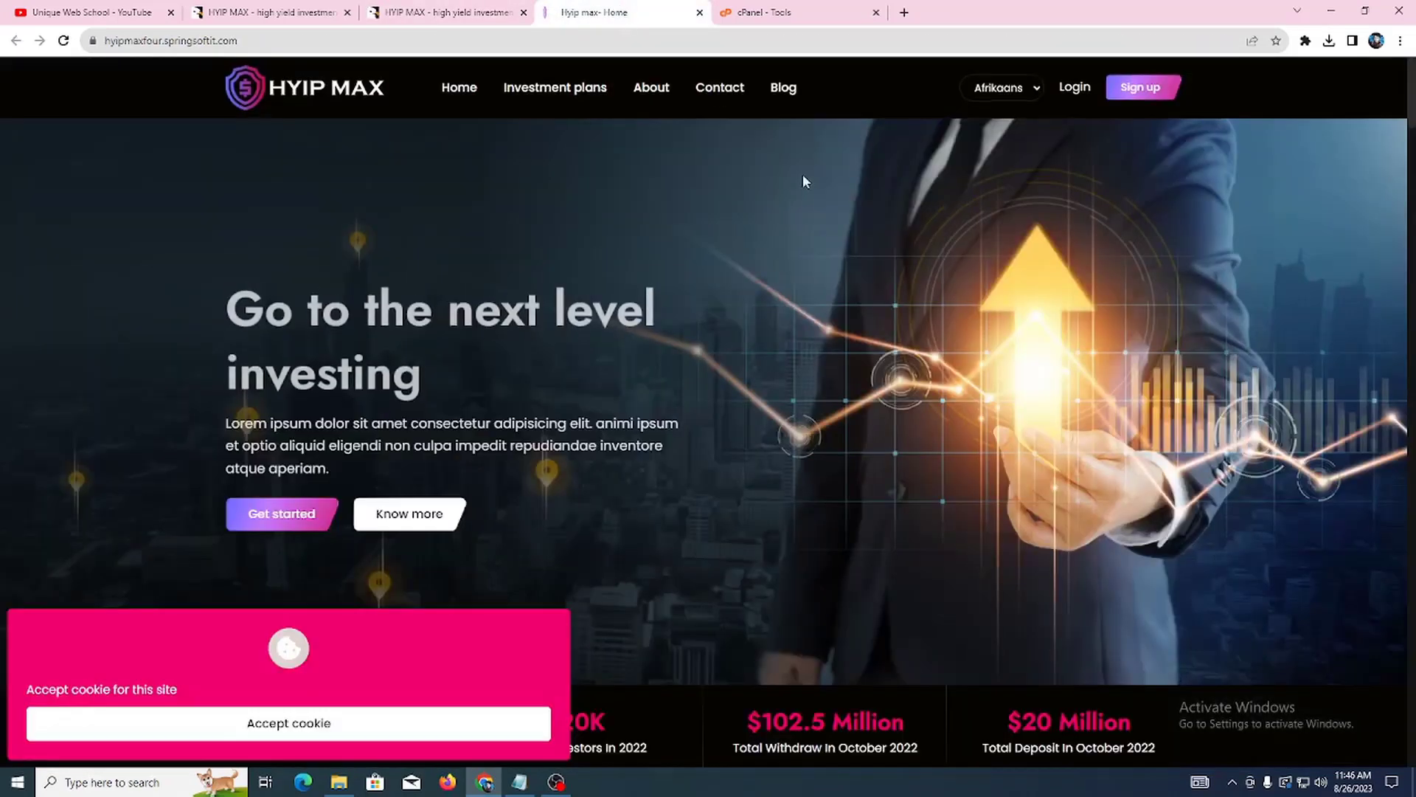
scroll(1207, 240, down, 10)
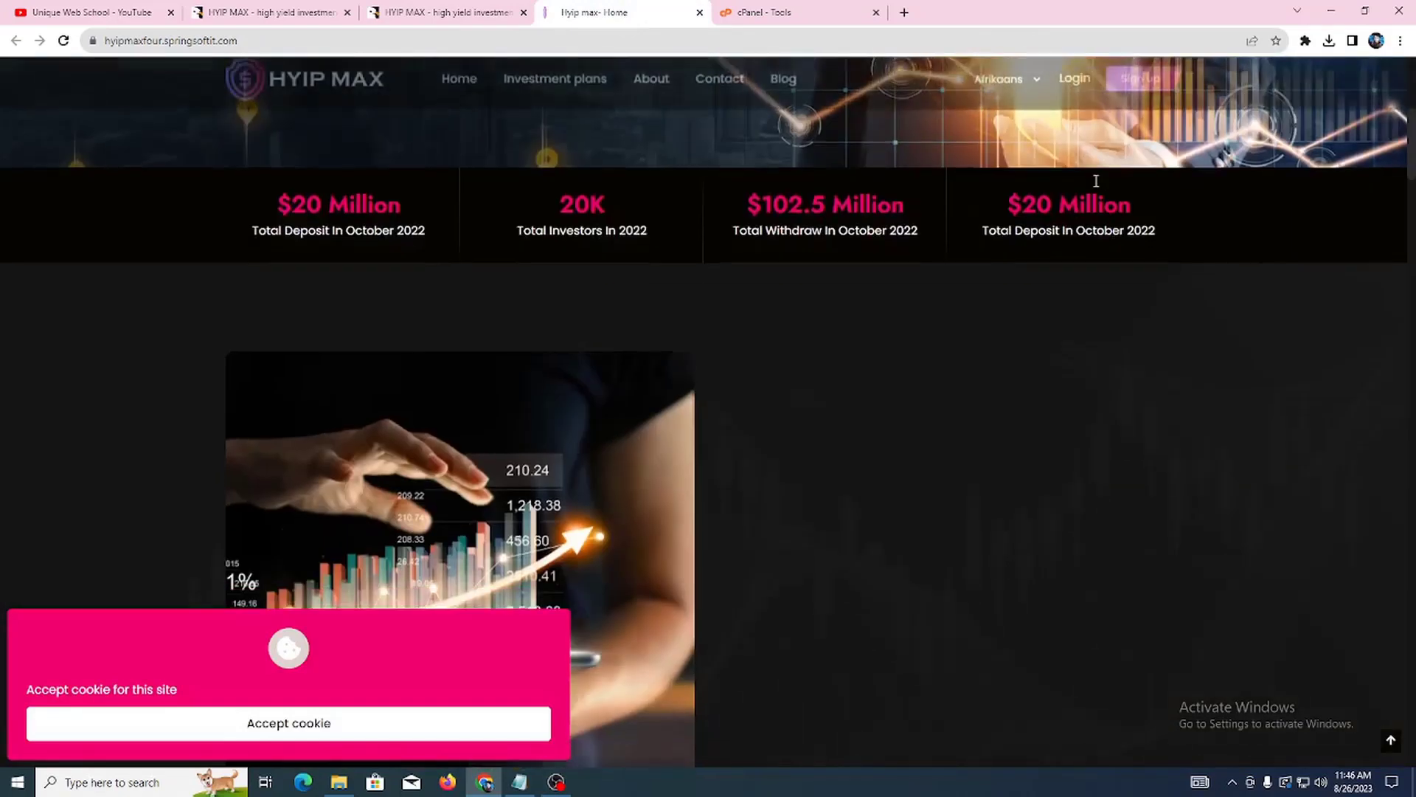
scroll(1037, 260, up, 5)
scroll(1025, 253, up, 5)
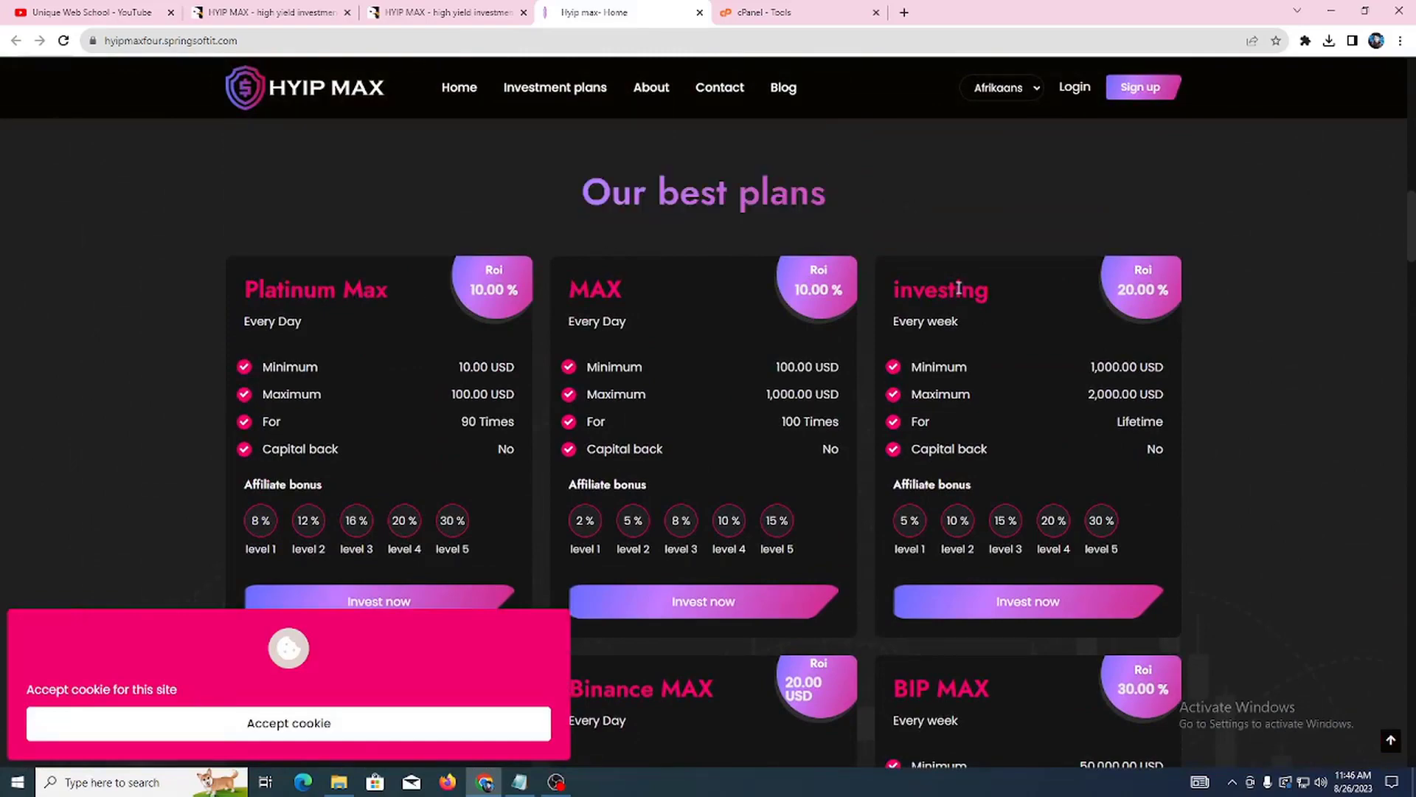
scroll(962, 334, down, 3)
scroll(941, 387, down, 4)
scroll(941, 387, down, 15)
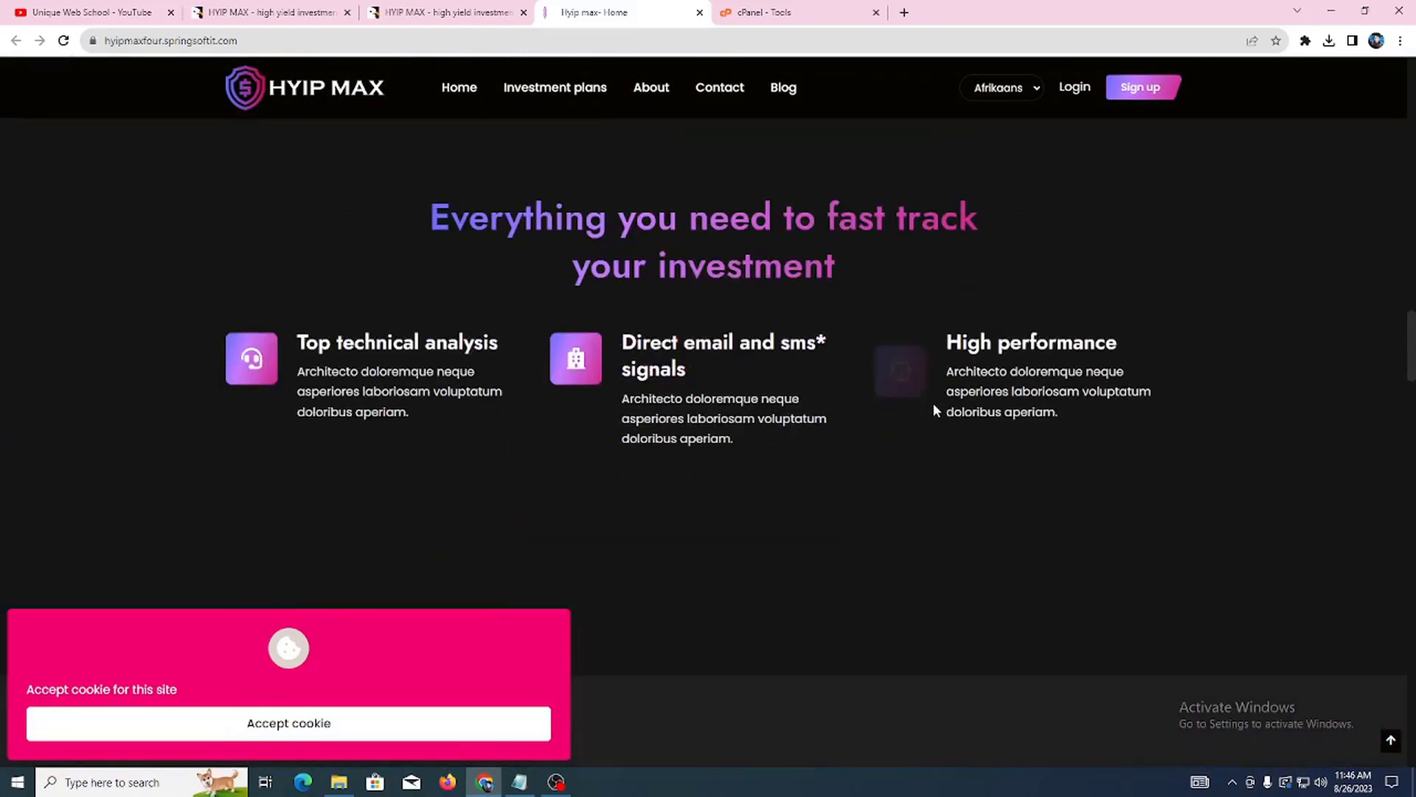
scroll(928, 398, down, 12)
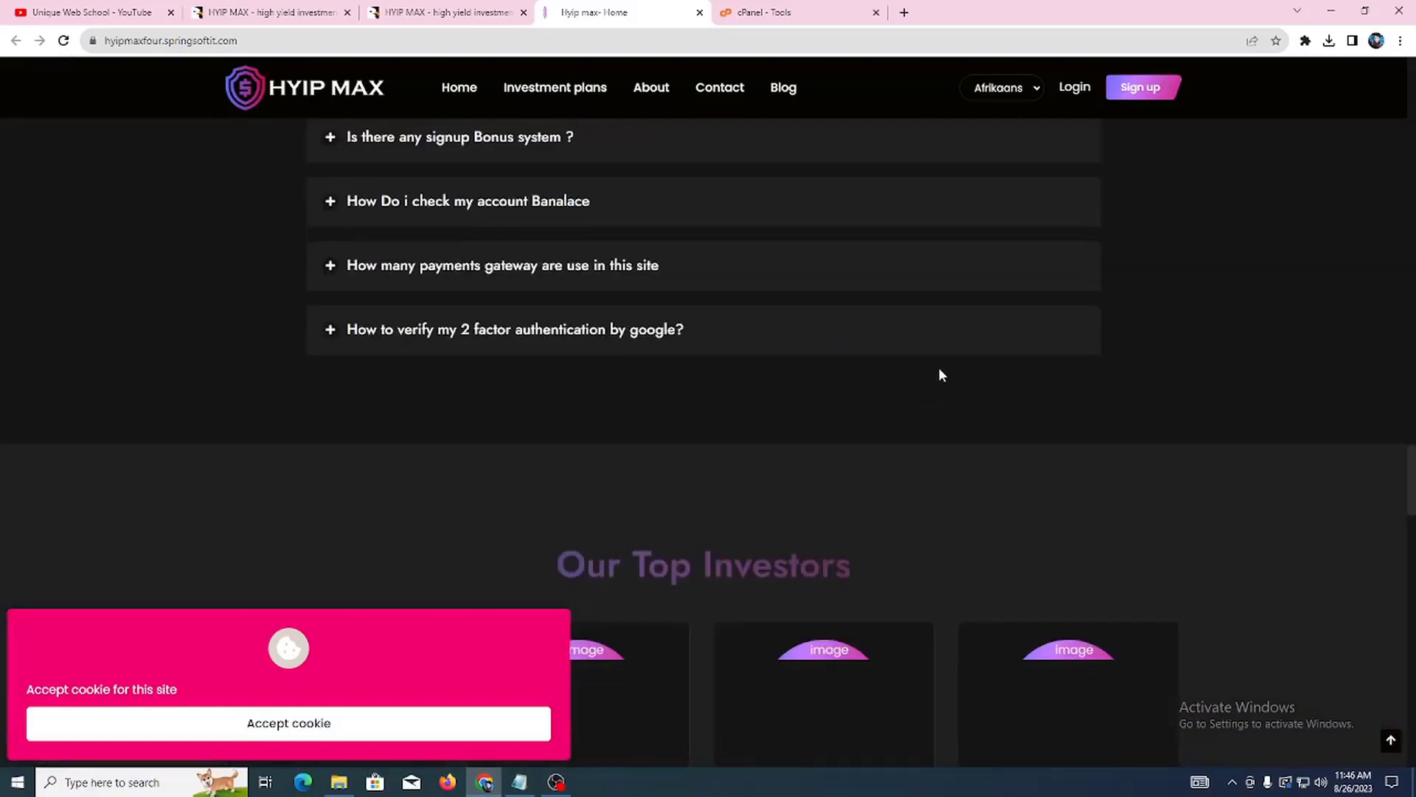
scroll(629, 199, down, 8)
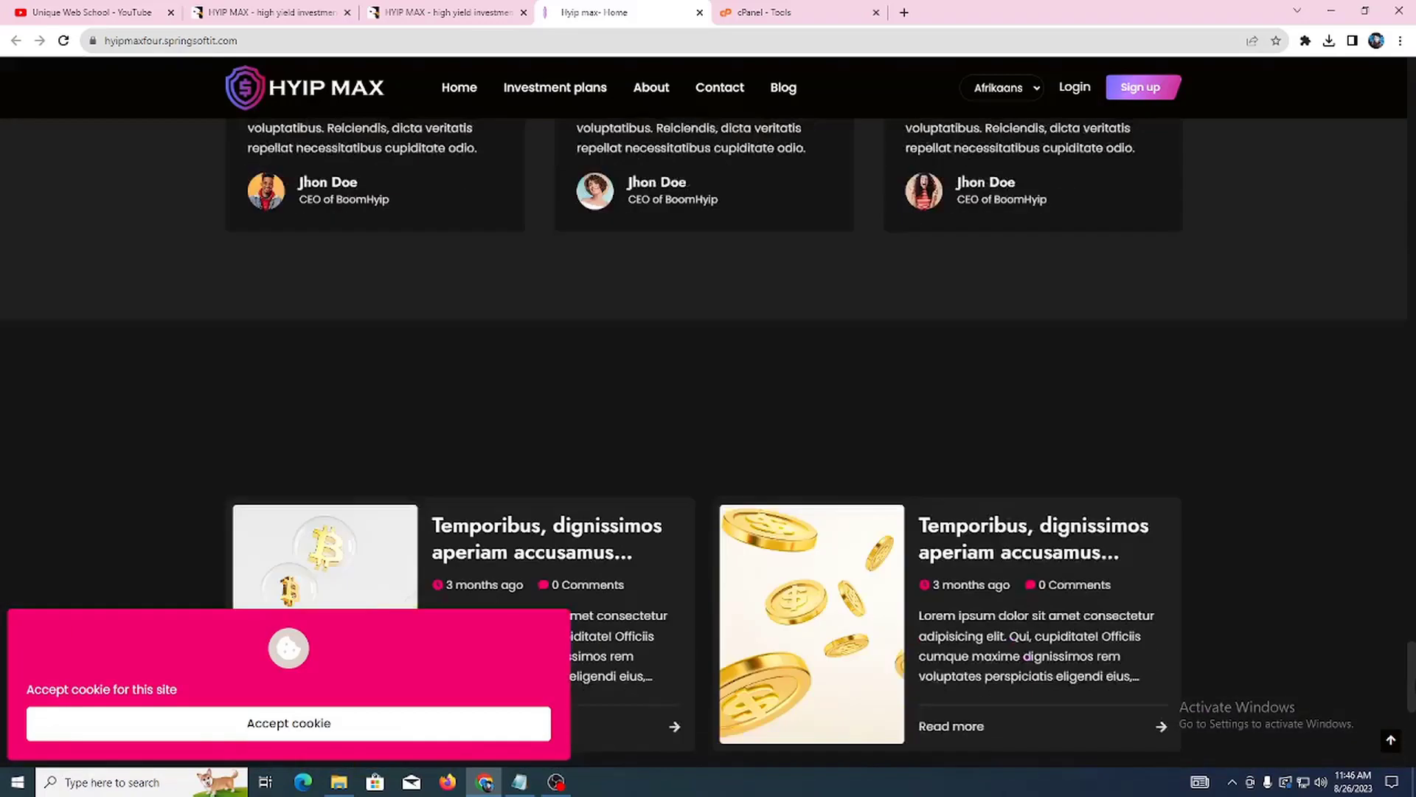
scroll(629, 199, up, 10)
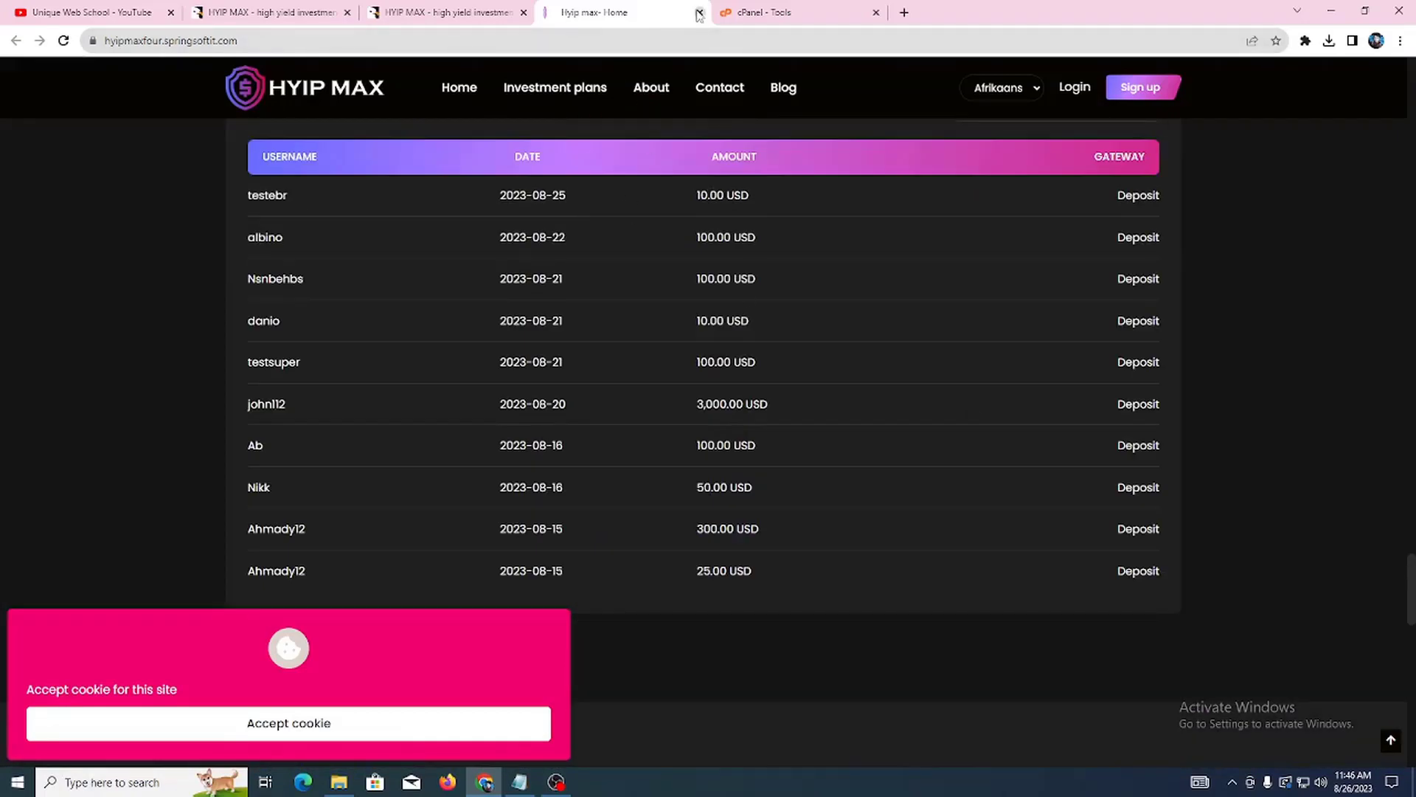
Close the live demo and the preview page, and switch to the YouTube channel page
click(699, 13)
click(524, 12)
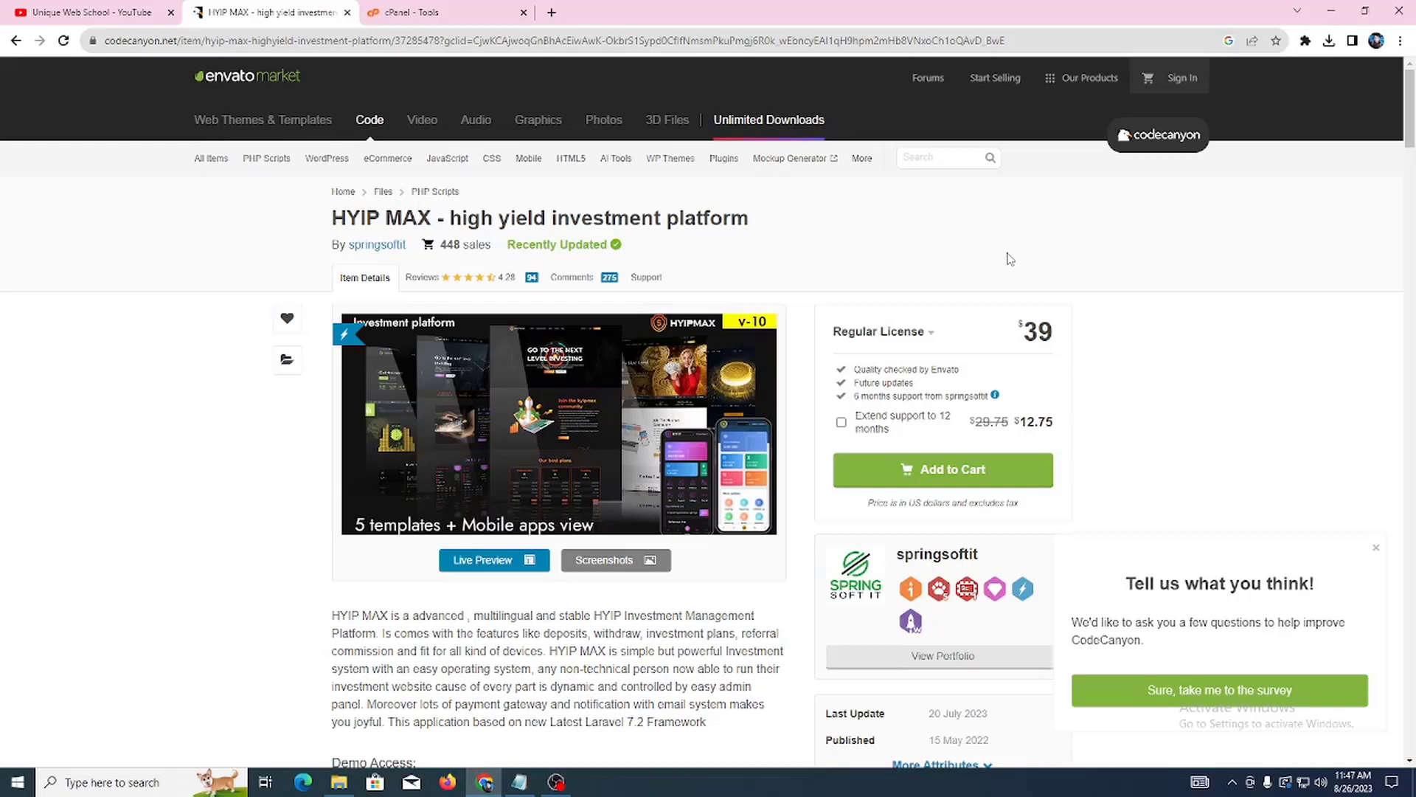
click(136, 13)
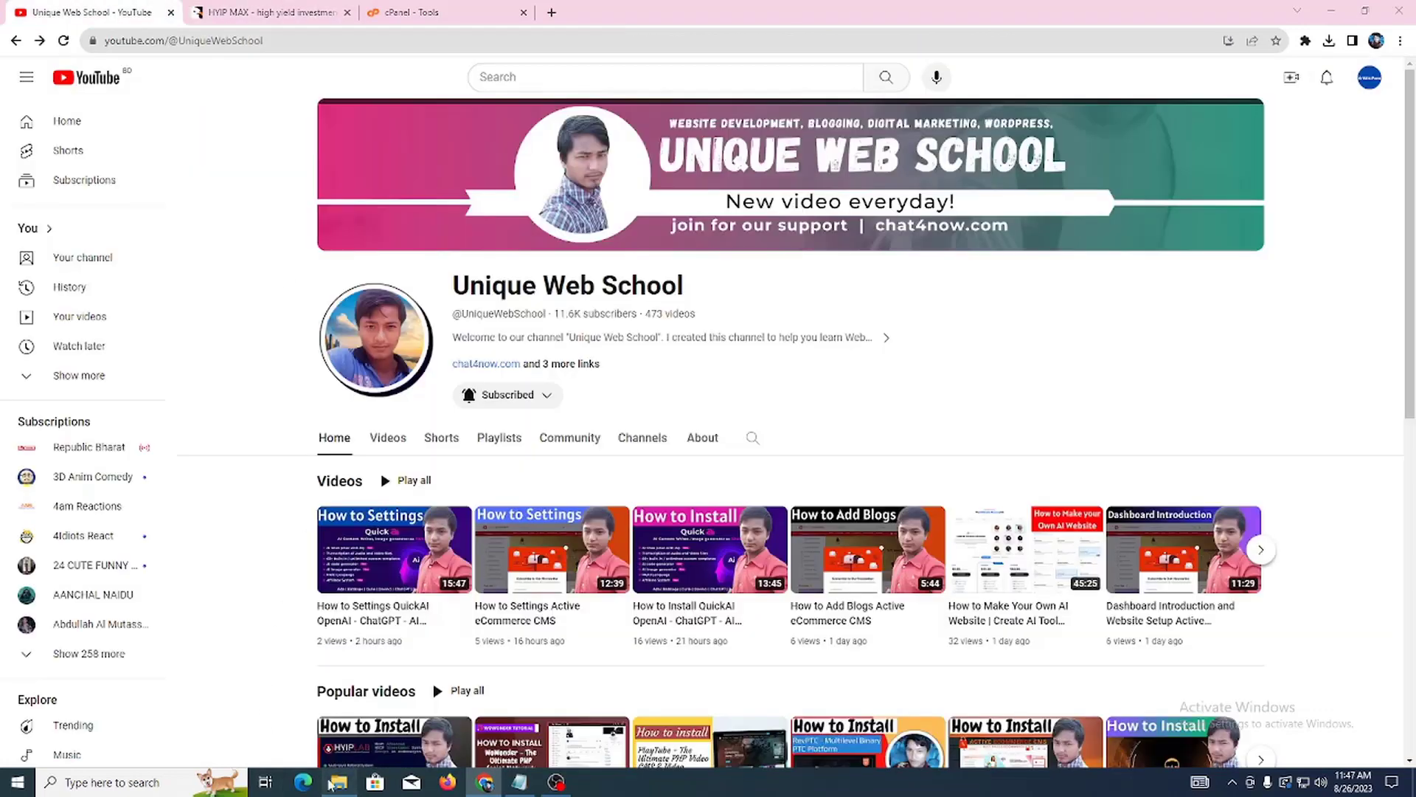
Switch to File Explorer, inspect the contents of the hyip-max archive in Downloads and close the archive viewer
click(331, 782)
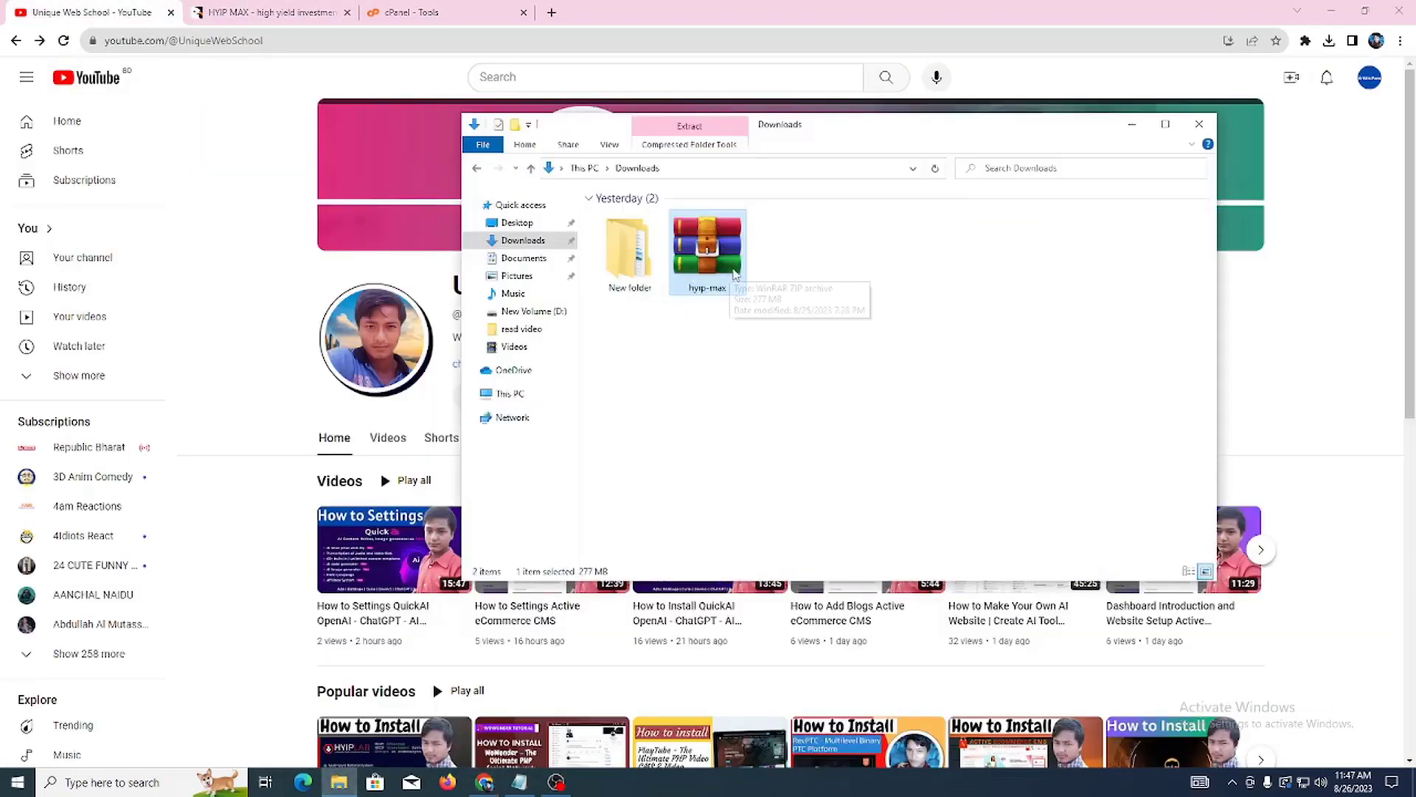
double_click(743, 273)
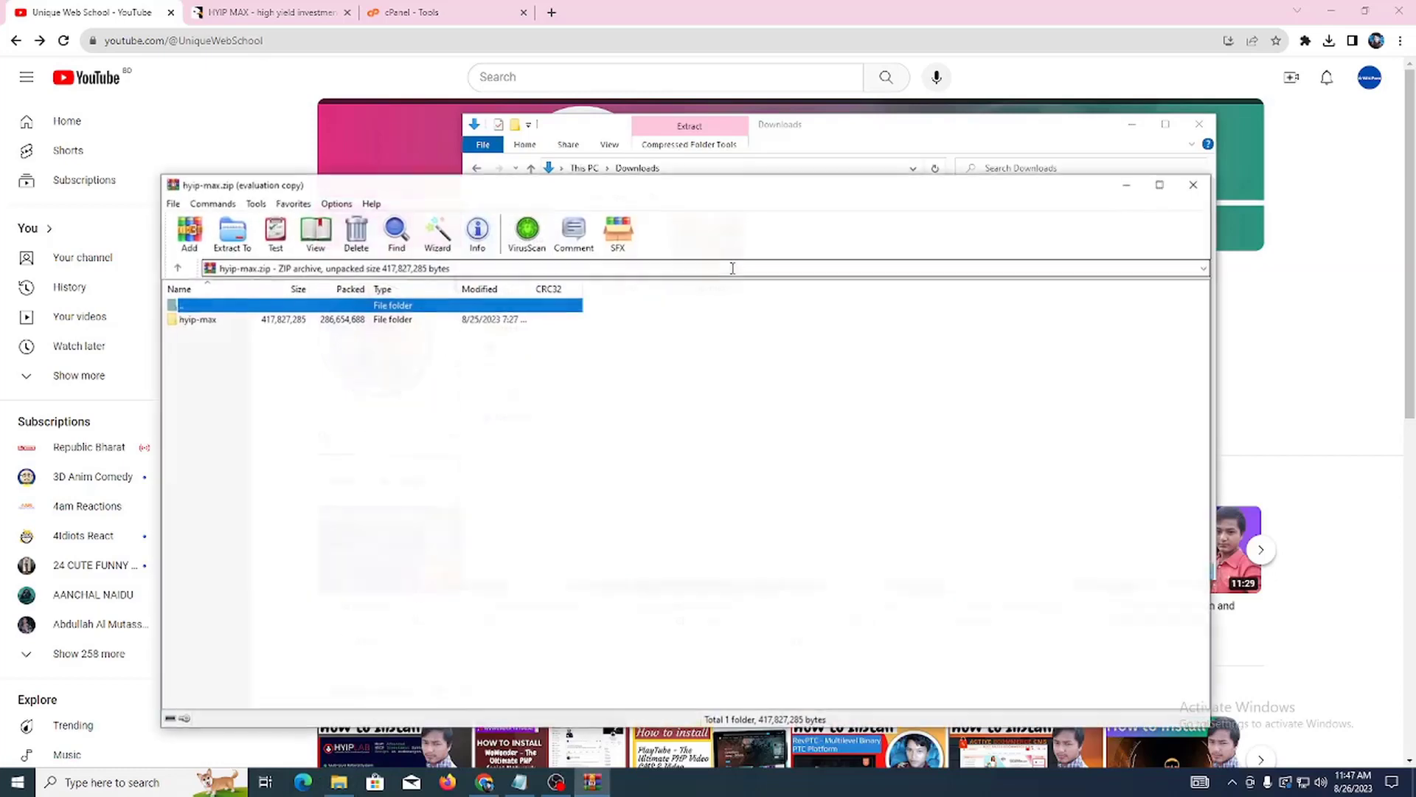
double_click(472, 319)
click(1195, 186)
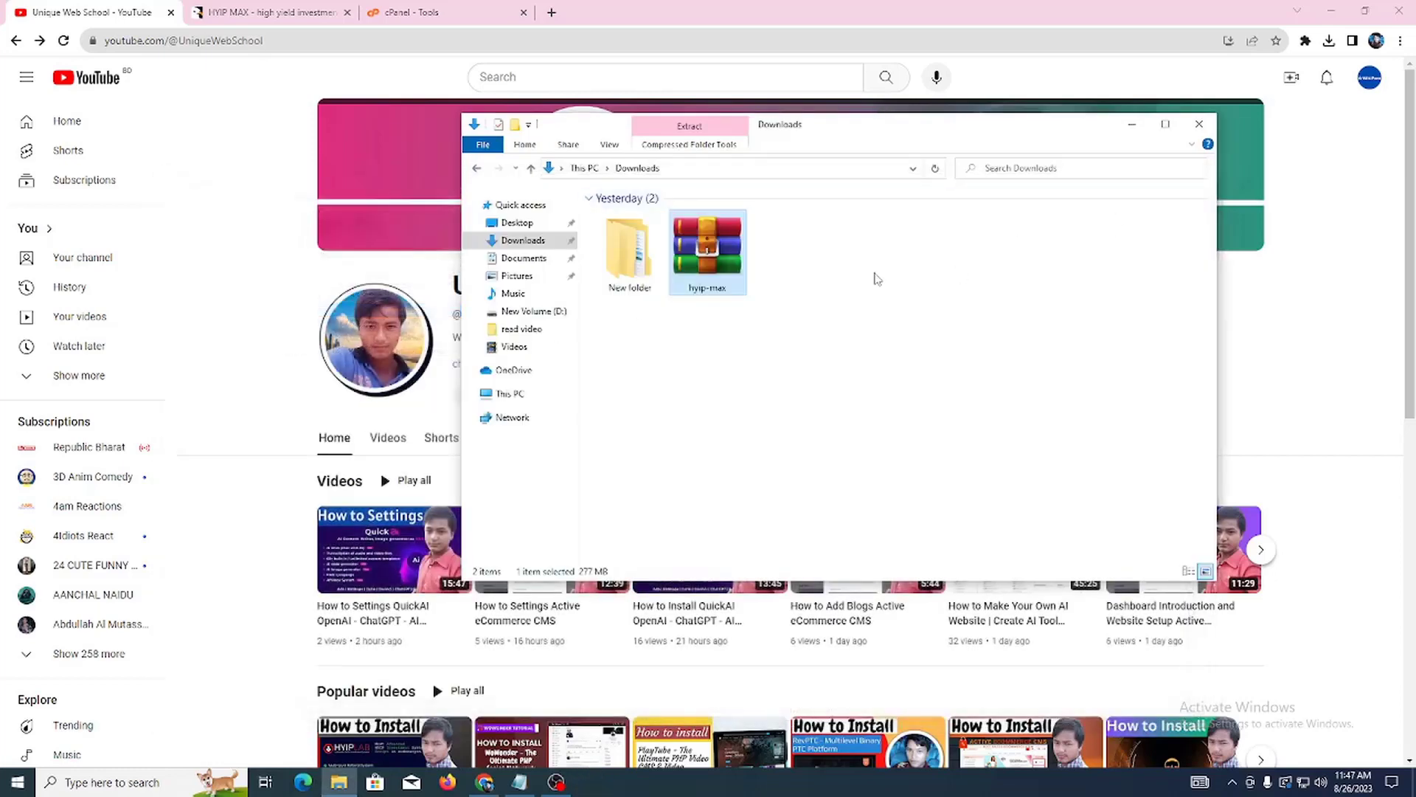
Extract the hyip-max archive to a hyip-max folder inside Downloads with the default extraction options
right_click(736, 256)
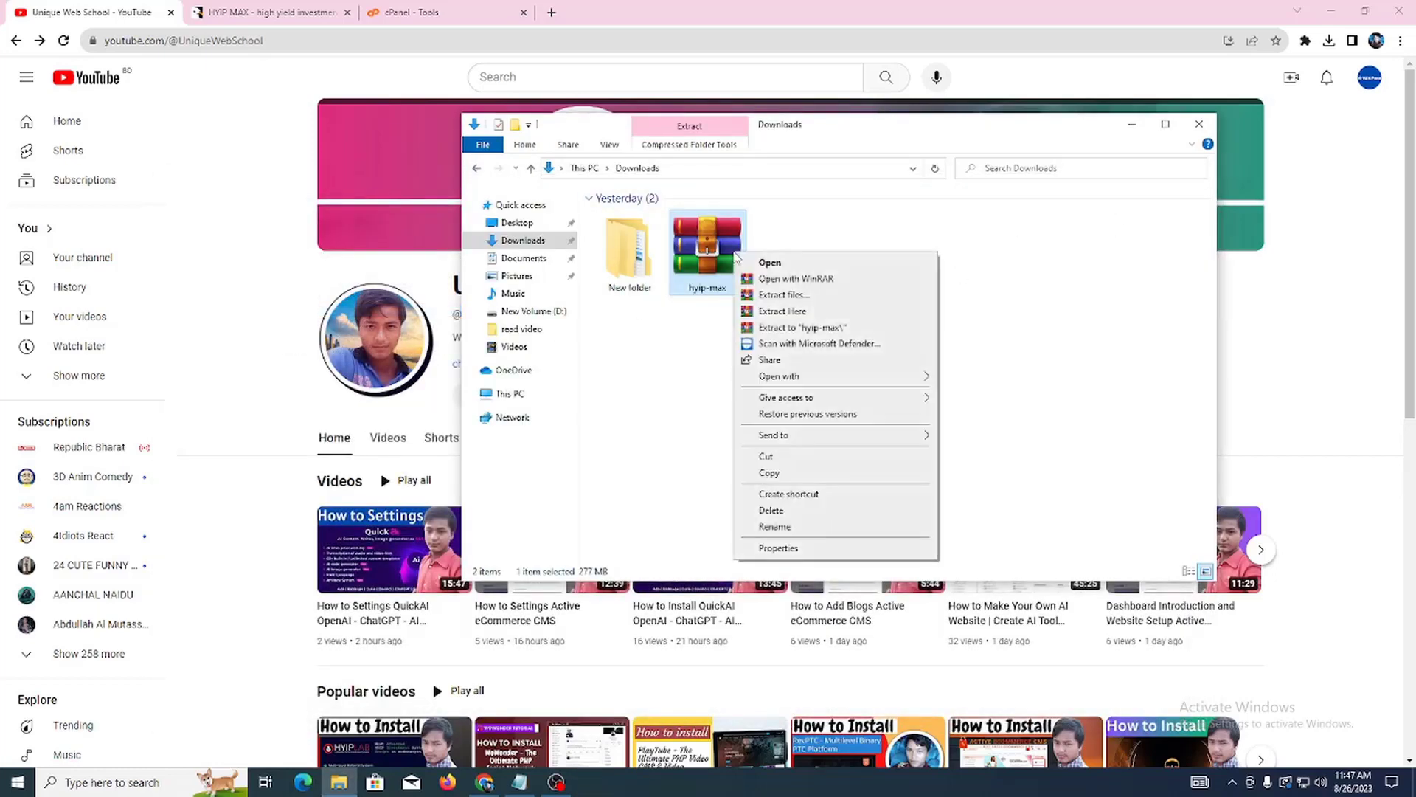
click(784, 295)
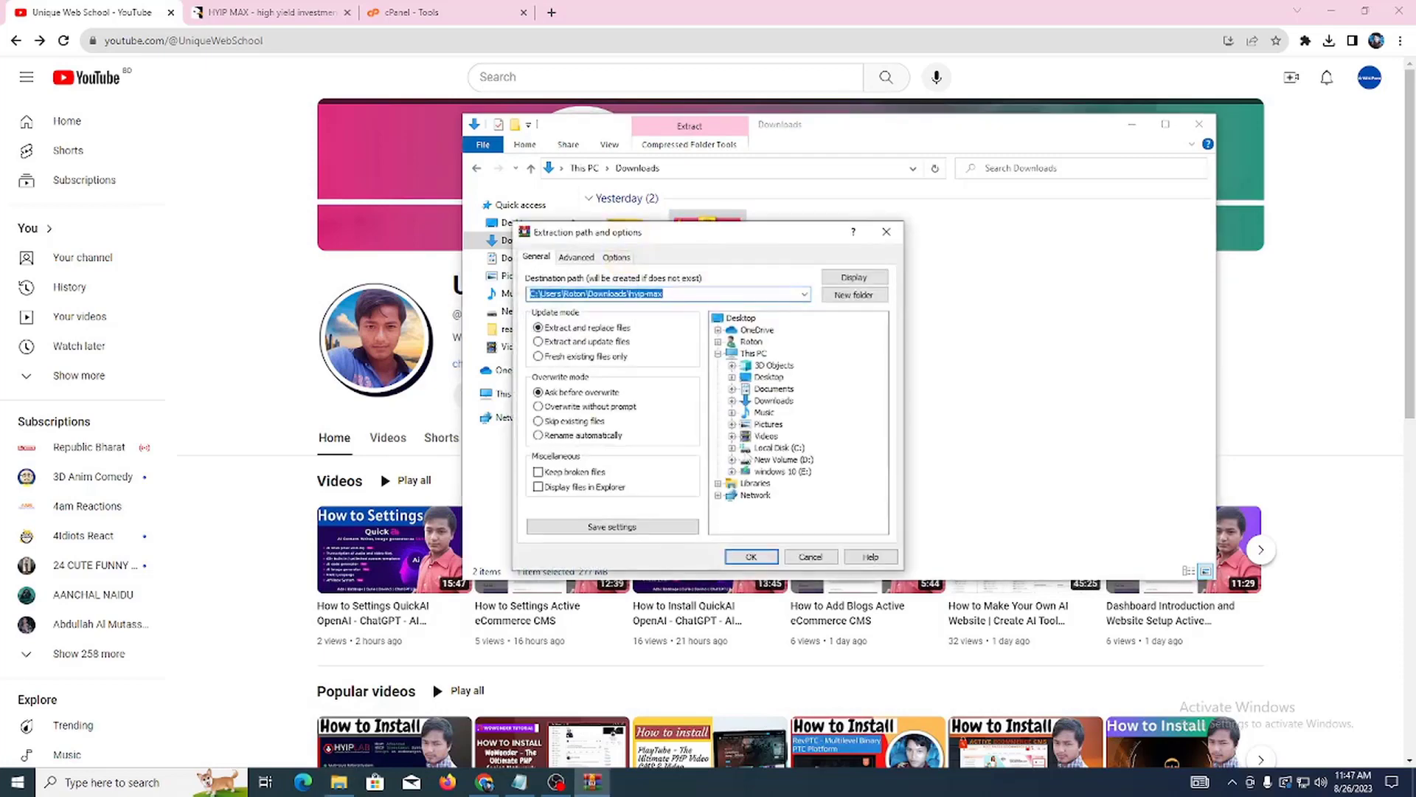
click(745, 553)
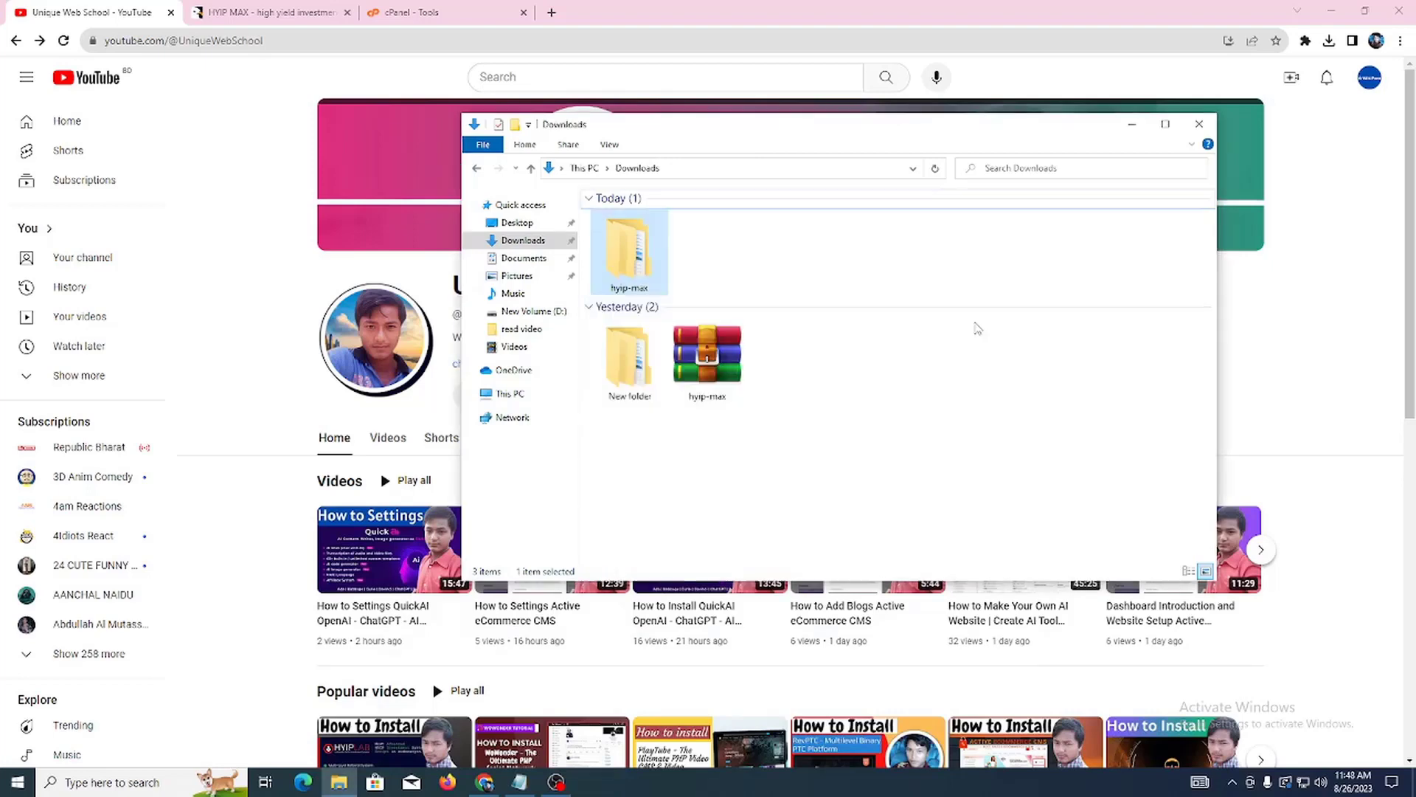
click(947, 326)
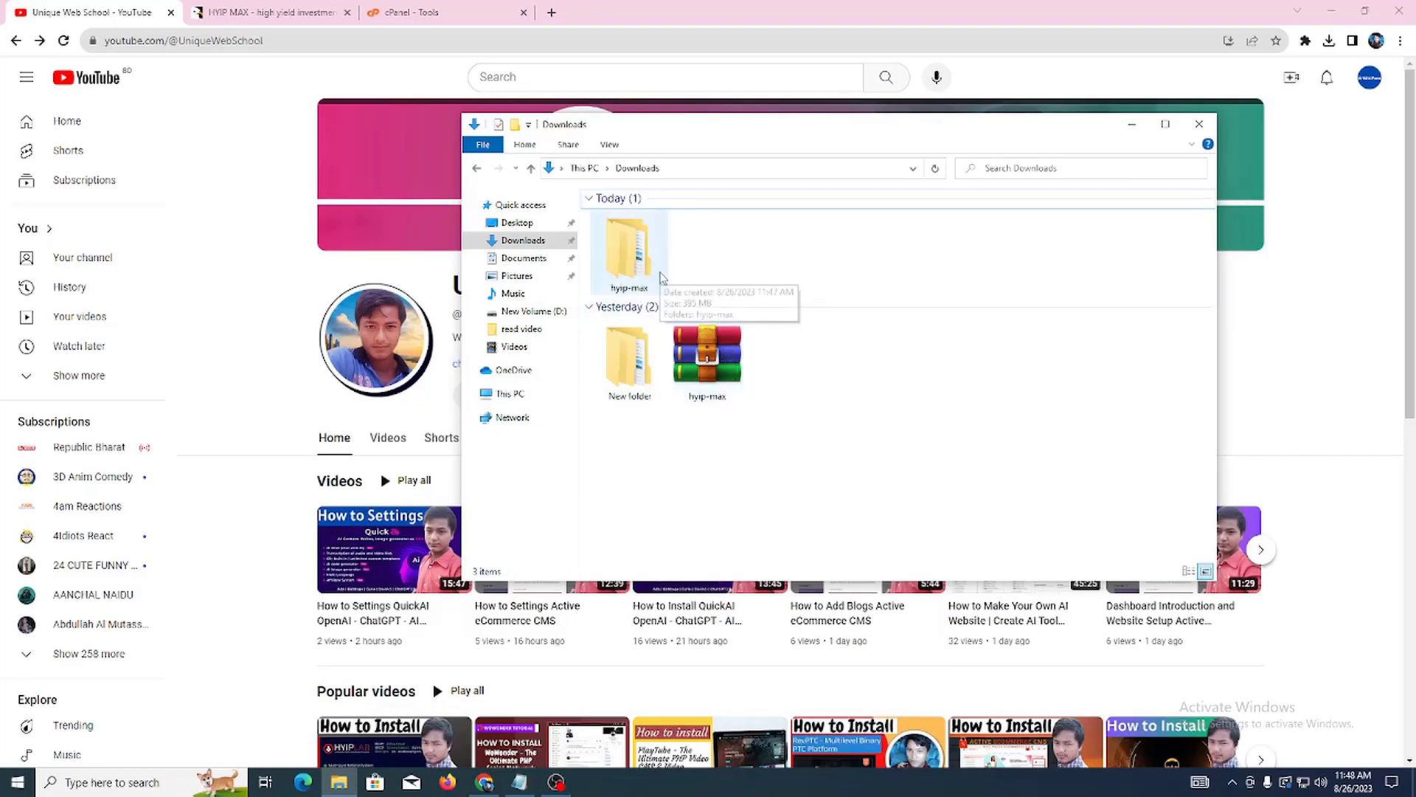
Inspect the Documentation and Scripts_v10 folders inside the extracted hyip-max folder and locate the Scripts_v10 ZIP archive
double_click(652, 273)
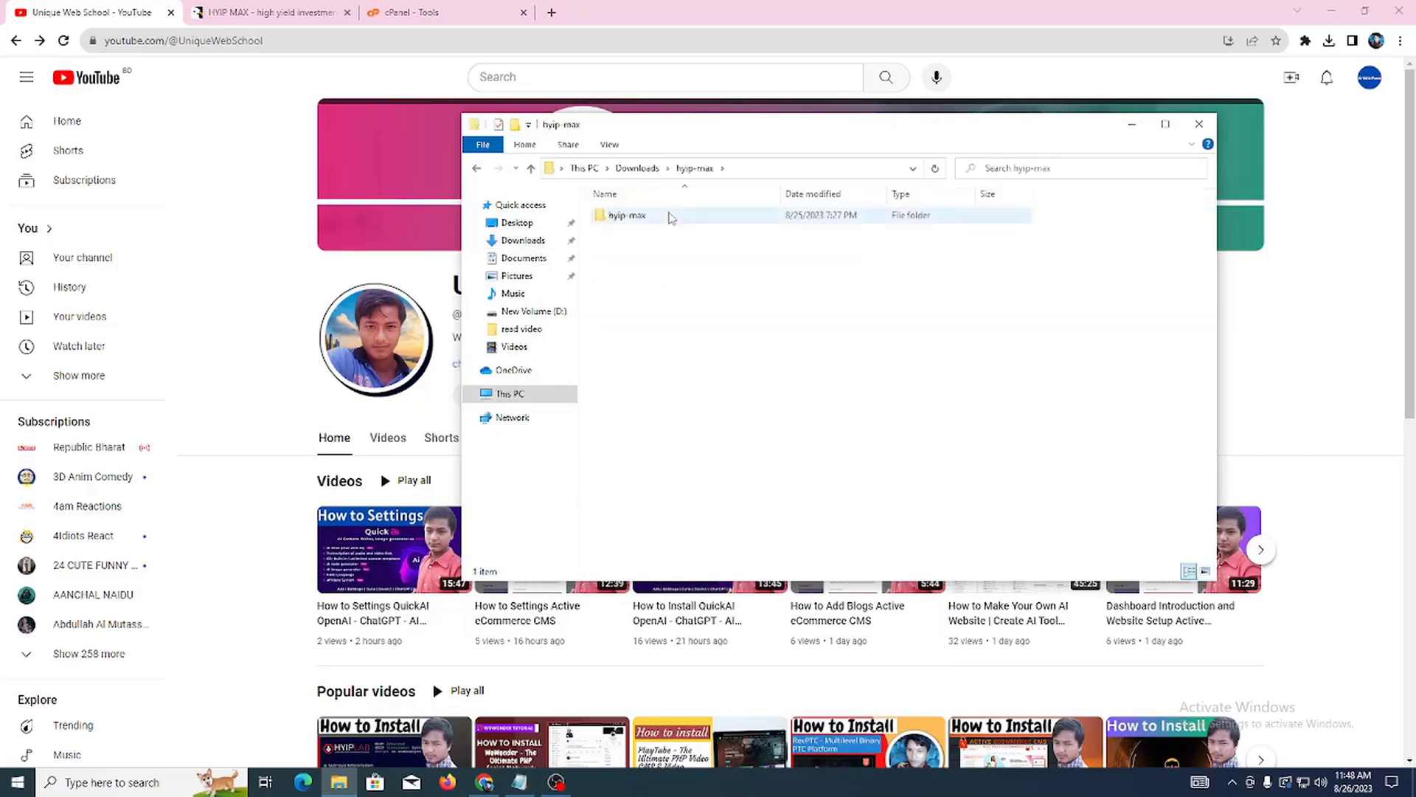
double_click(668, 215)
double_click(667, 214)
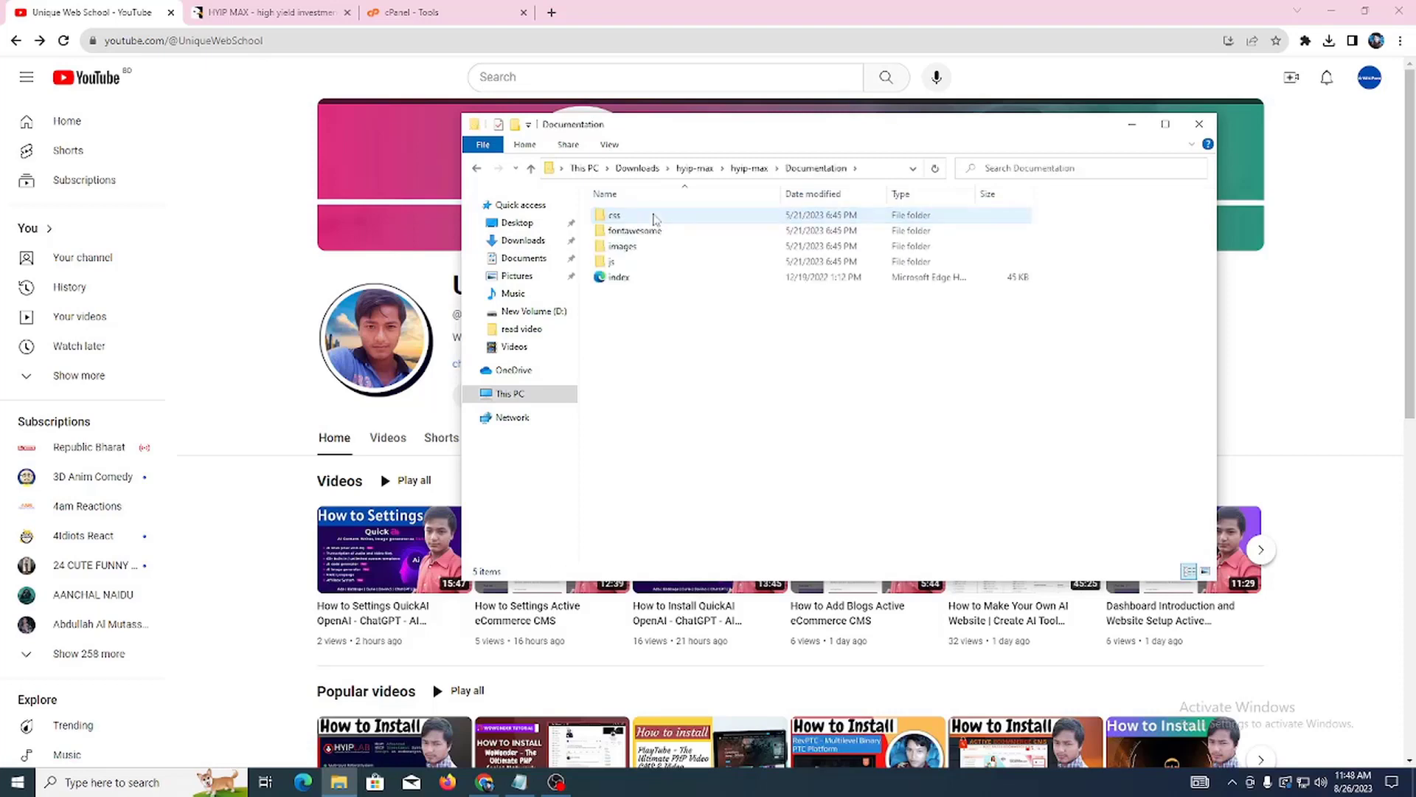
click(476, 168)
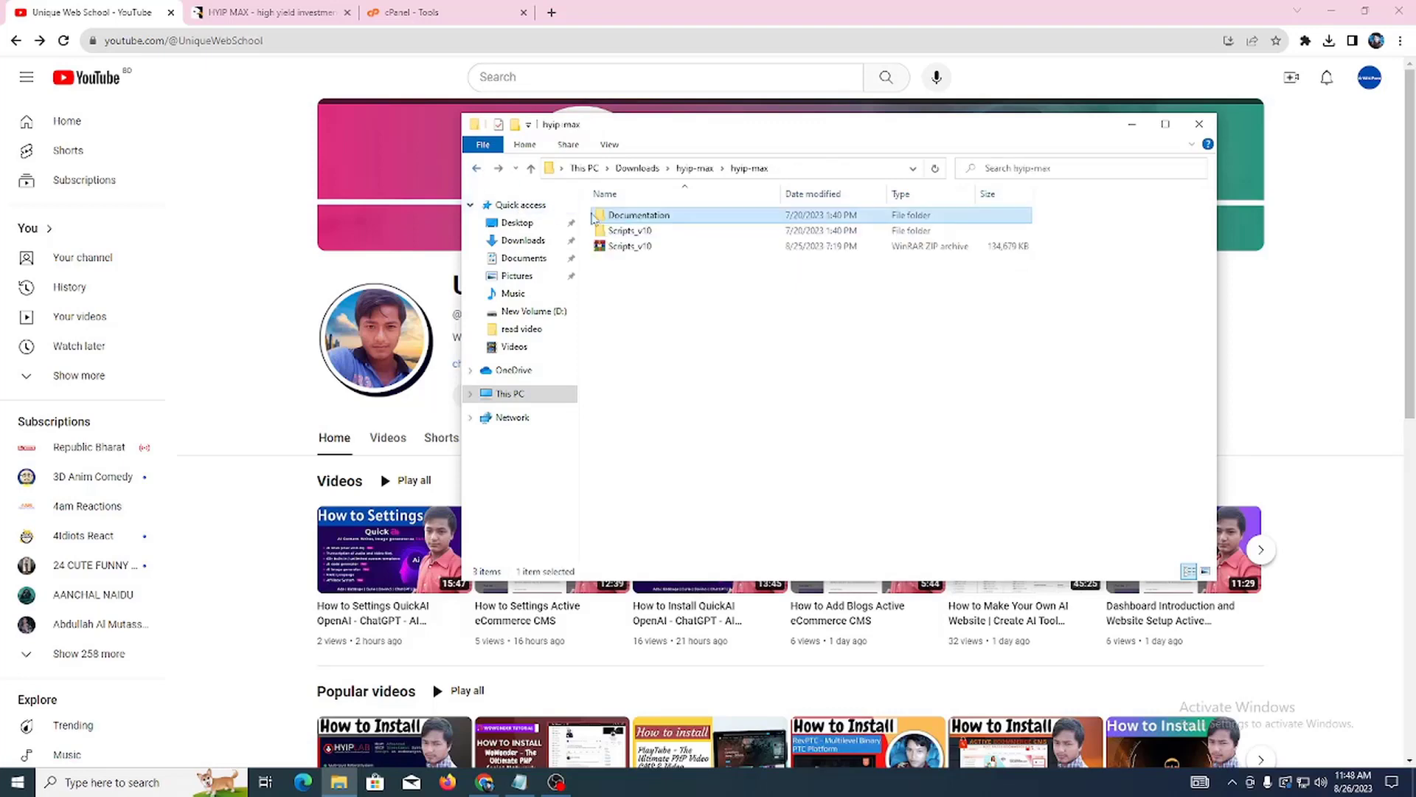
double_click(635, 231)
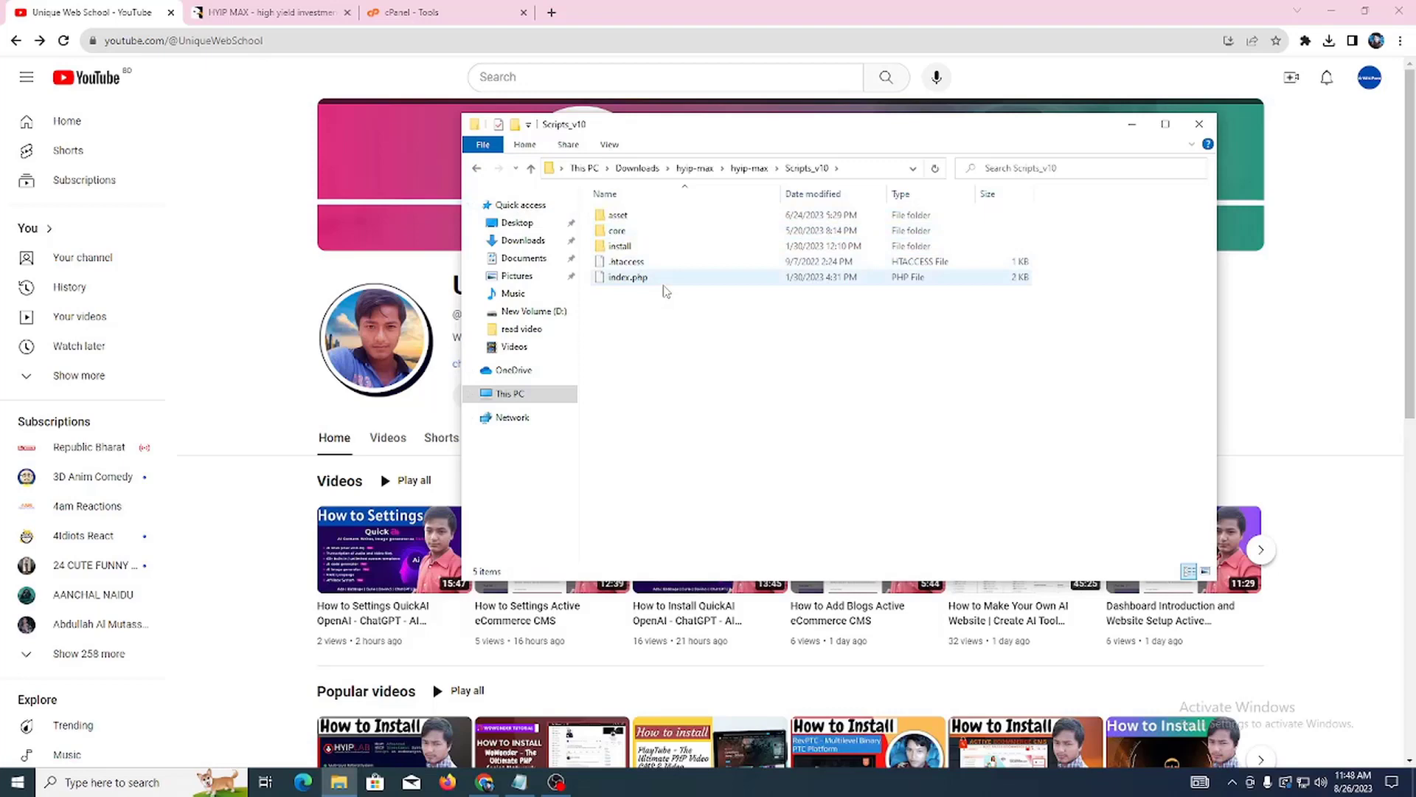
click(754, 170)
click(676, 251)
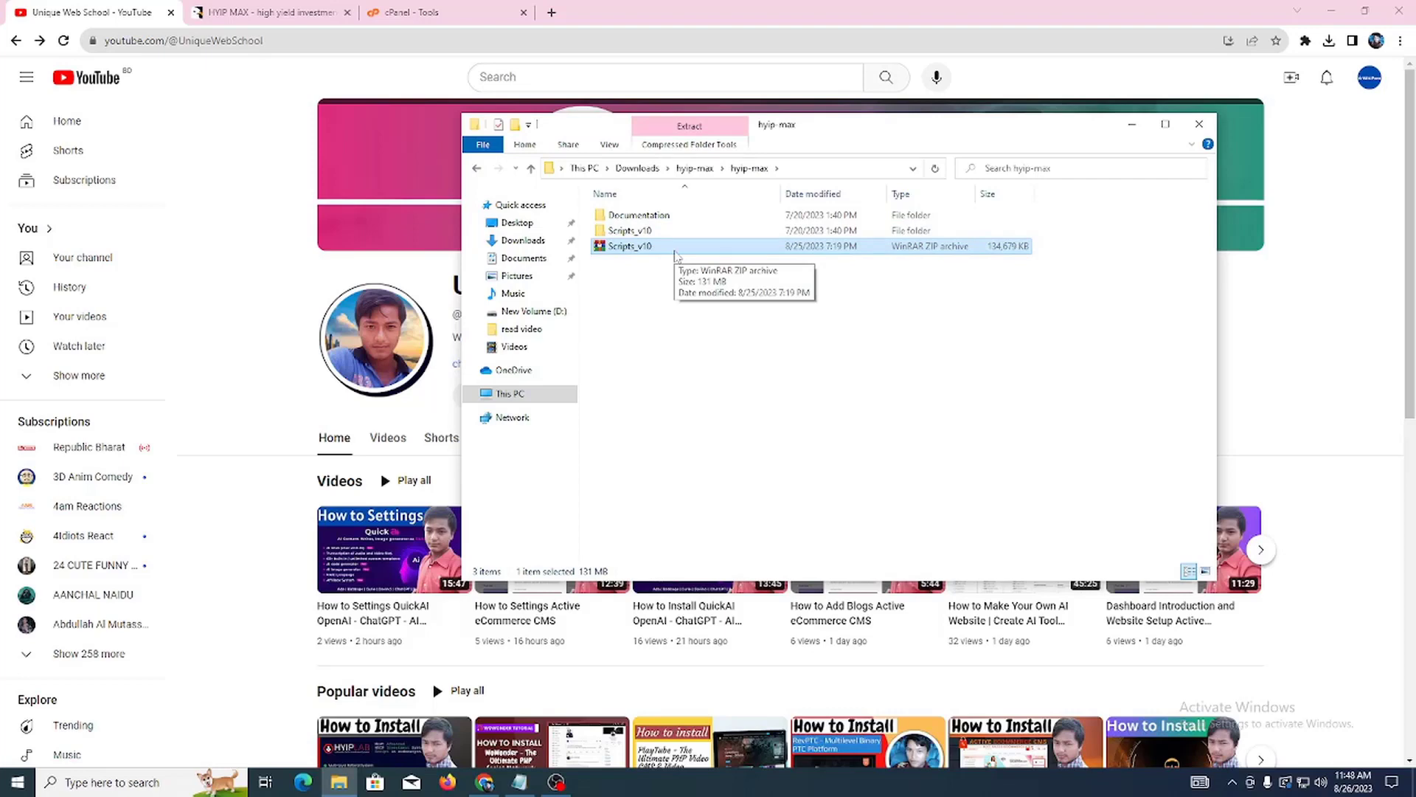
Switch to cPanel in the browser, open File Manager and go to the demo.codebarta.com directory
click(448, 9)
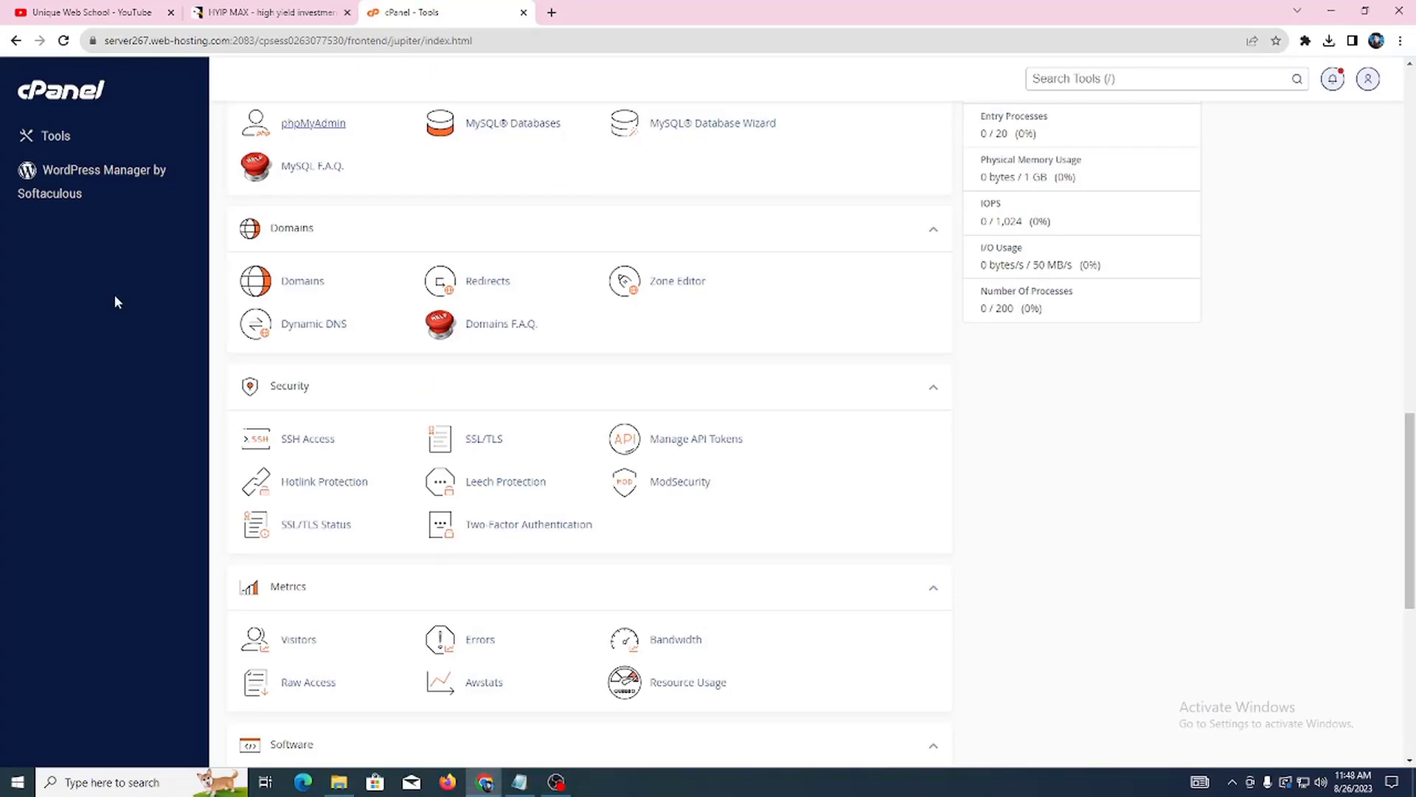
scroll(310, 336, up, 10)
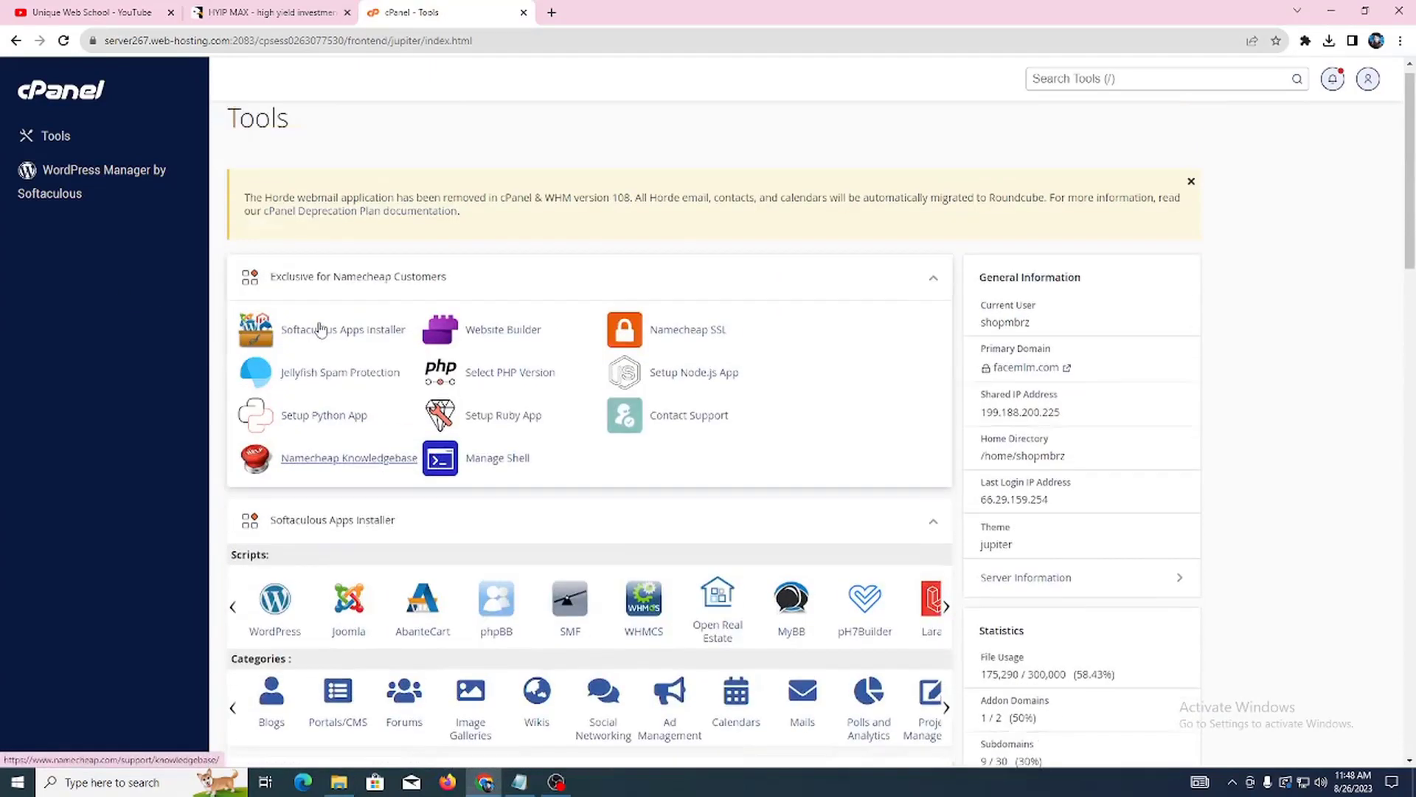
scroll(319, 329, down, 8)
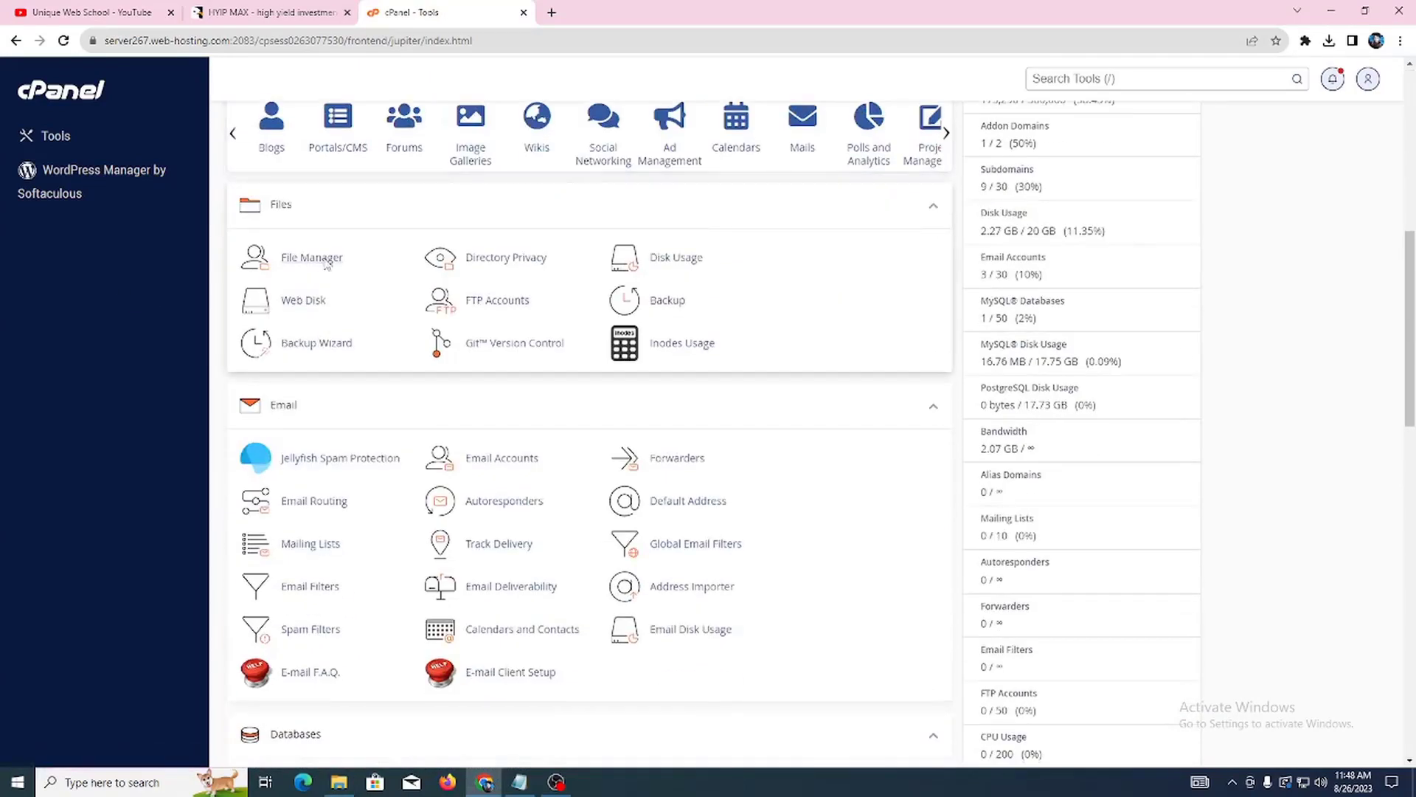
click(327, 262)
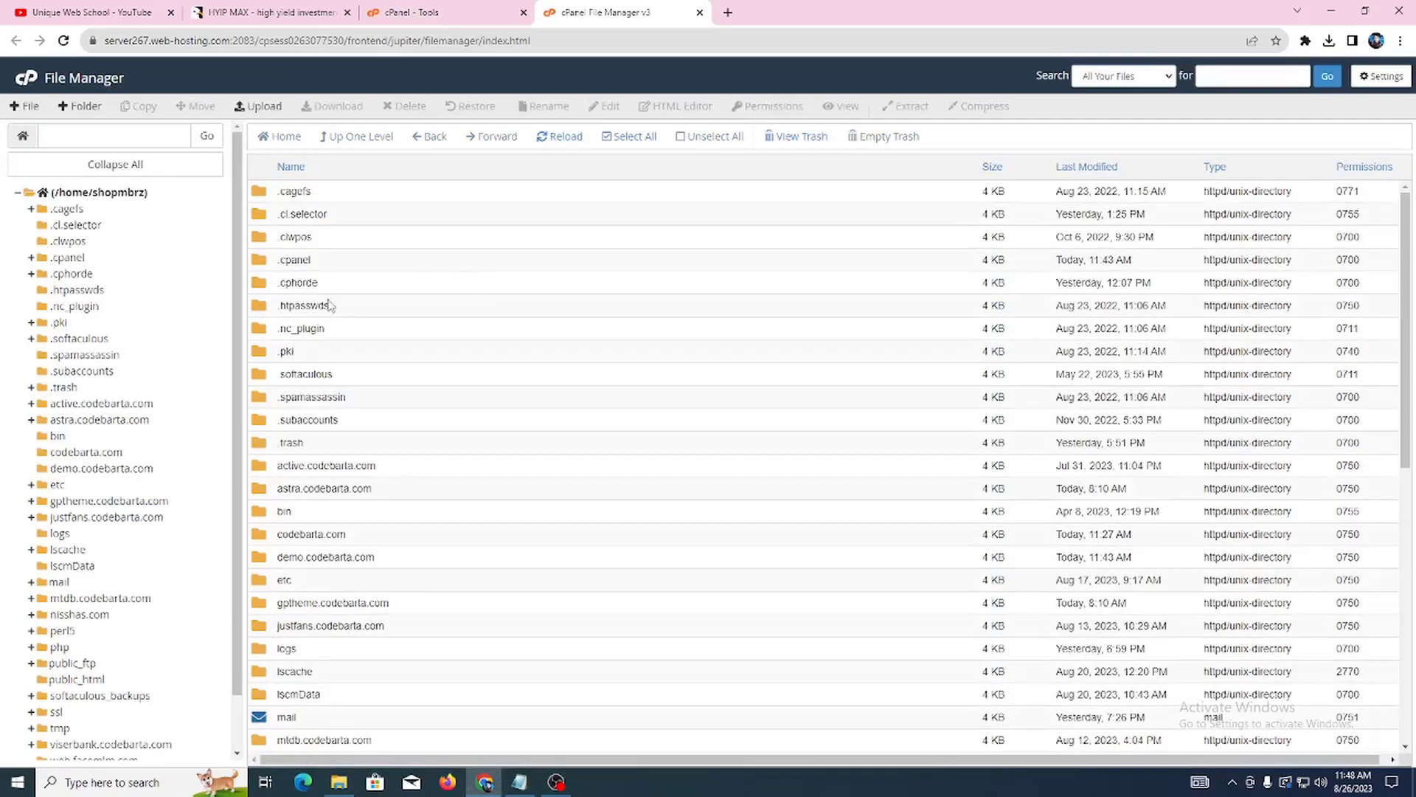
click(109, 469)
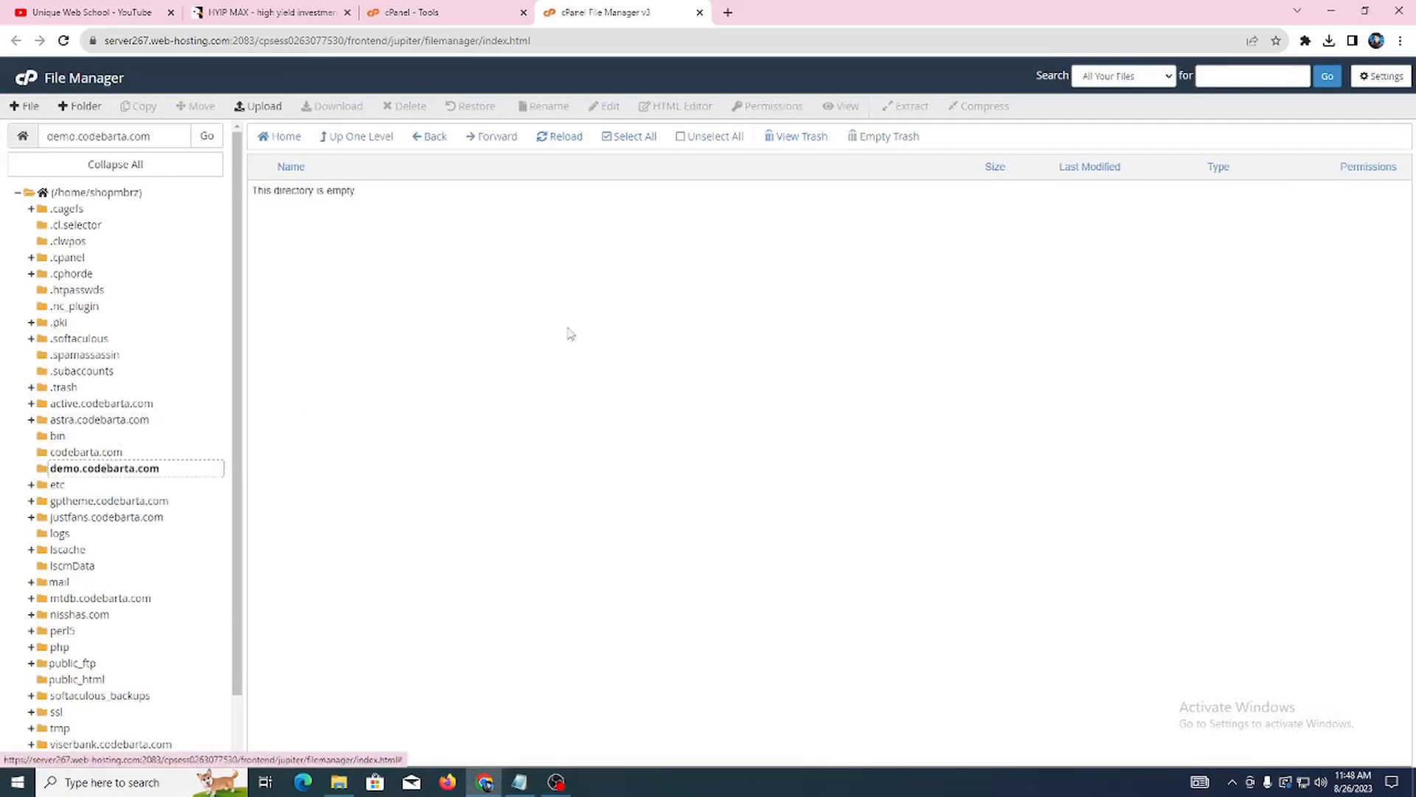
Upload the Scripts_v10 ZIP archive from Downloads/hyip-max/hyip-max to the demo.codebarta.com directory
click(264, 109)
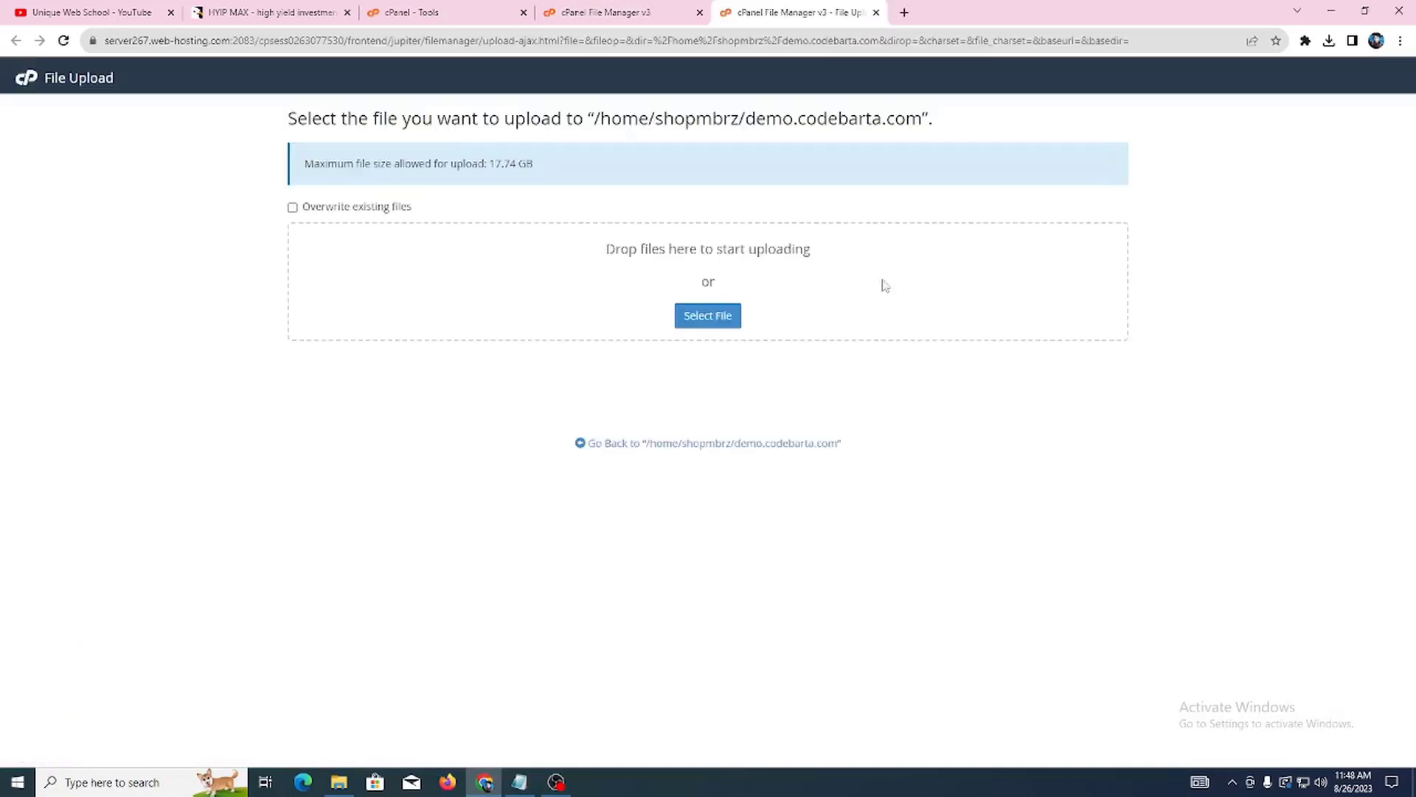
click(689, 325)
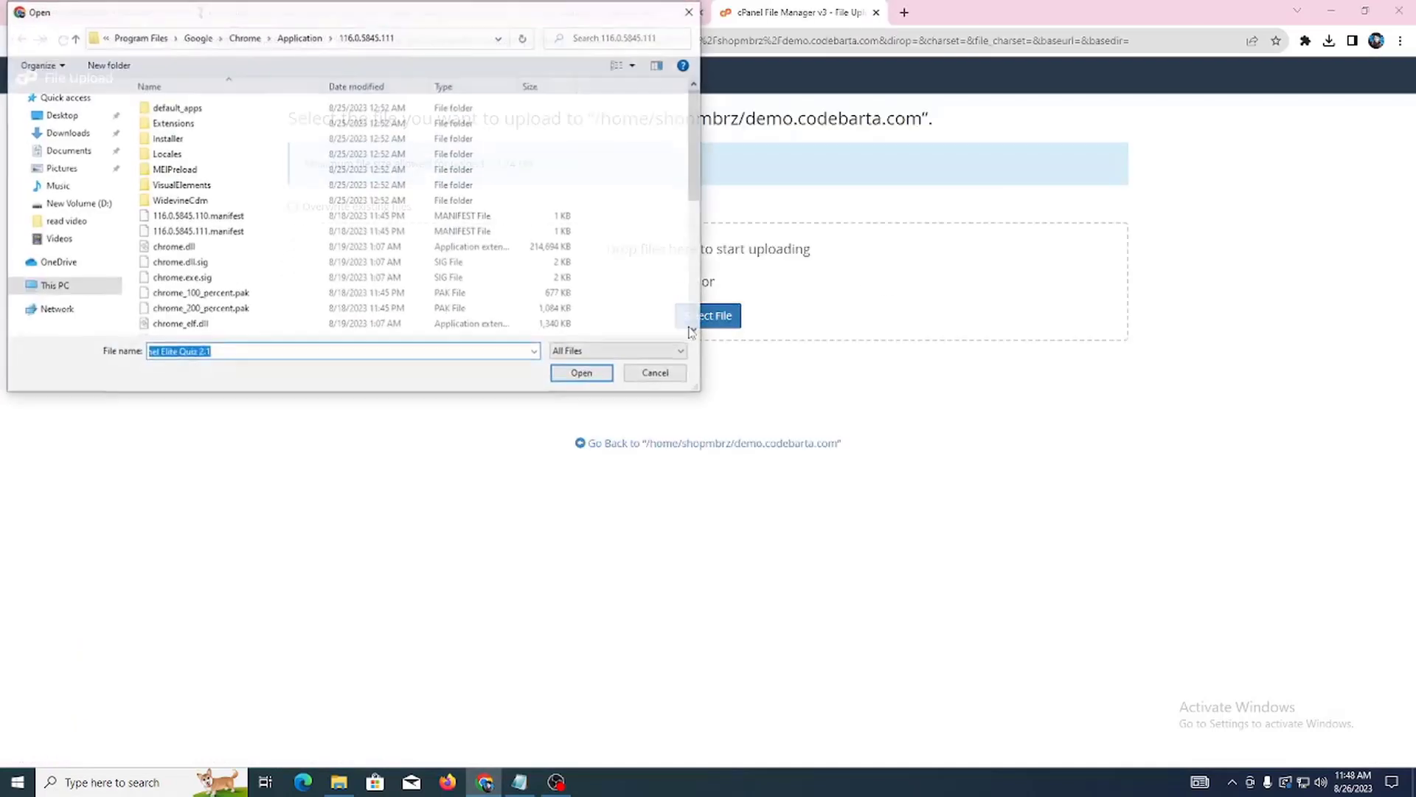
click(87, 134)
double_click(177, 147)
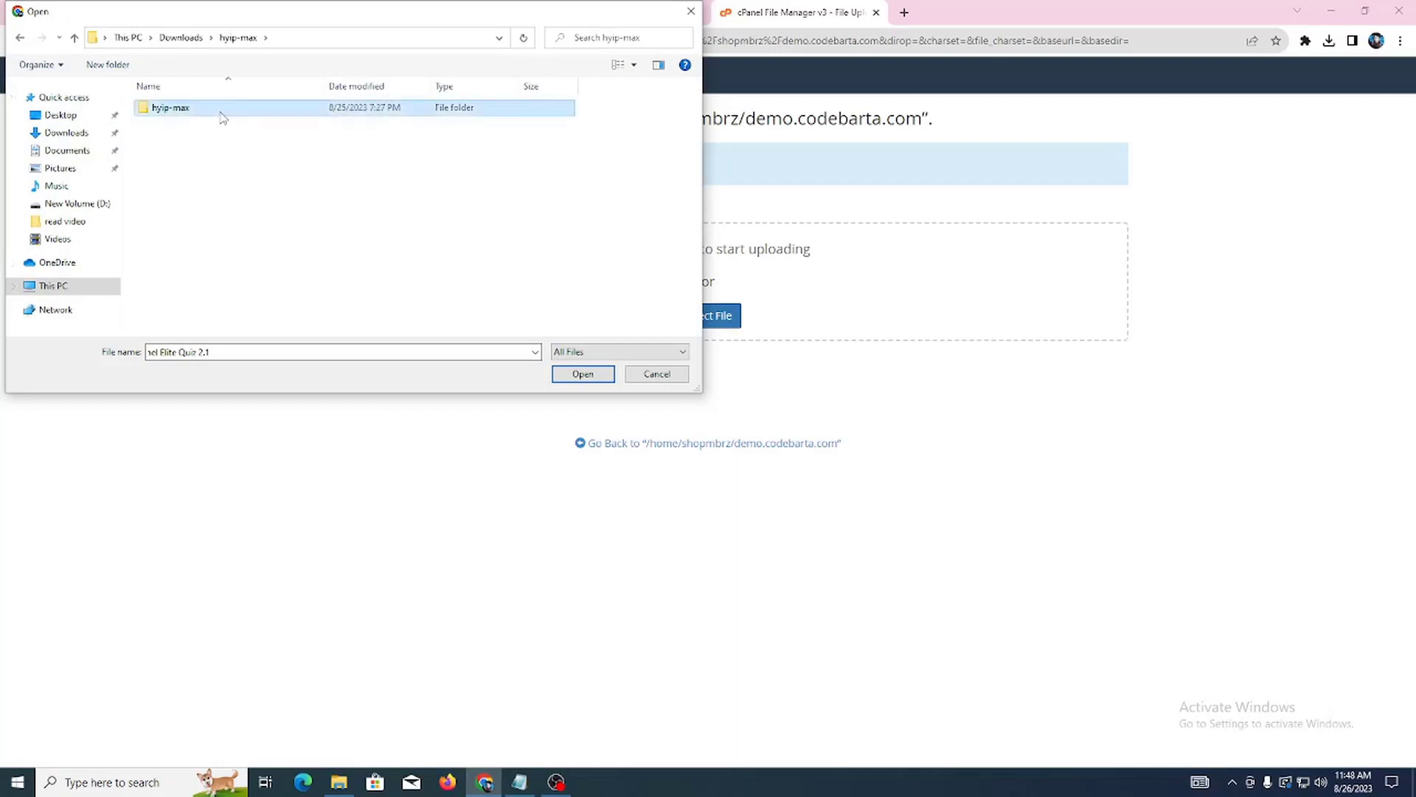
double_click(213, 111)
click(208, 140)
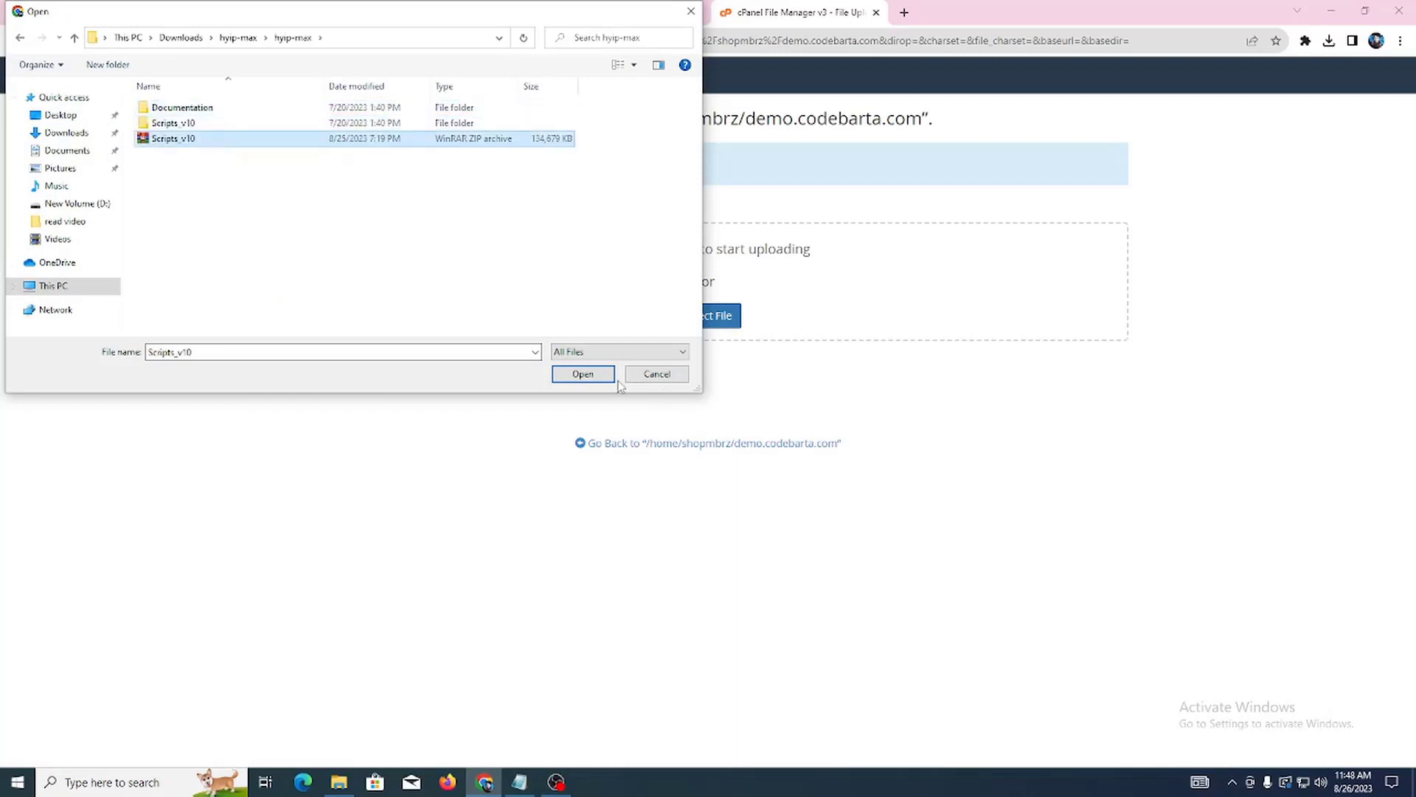
click(596, 375)
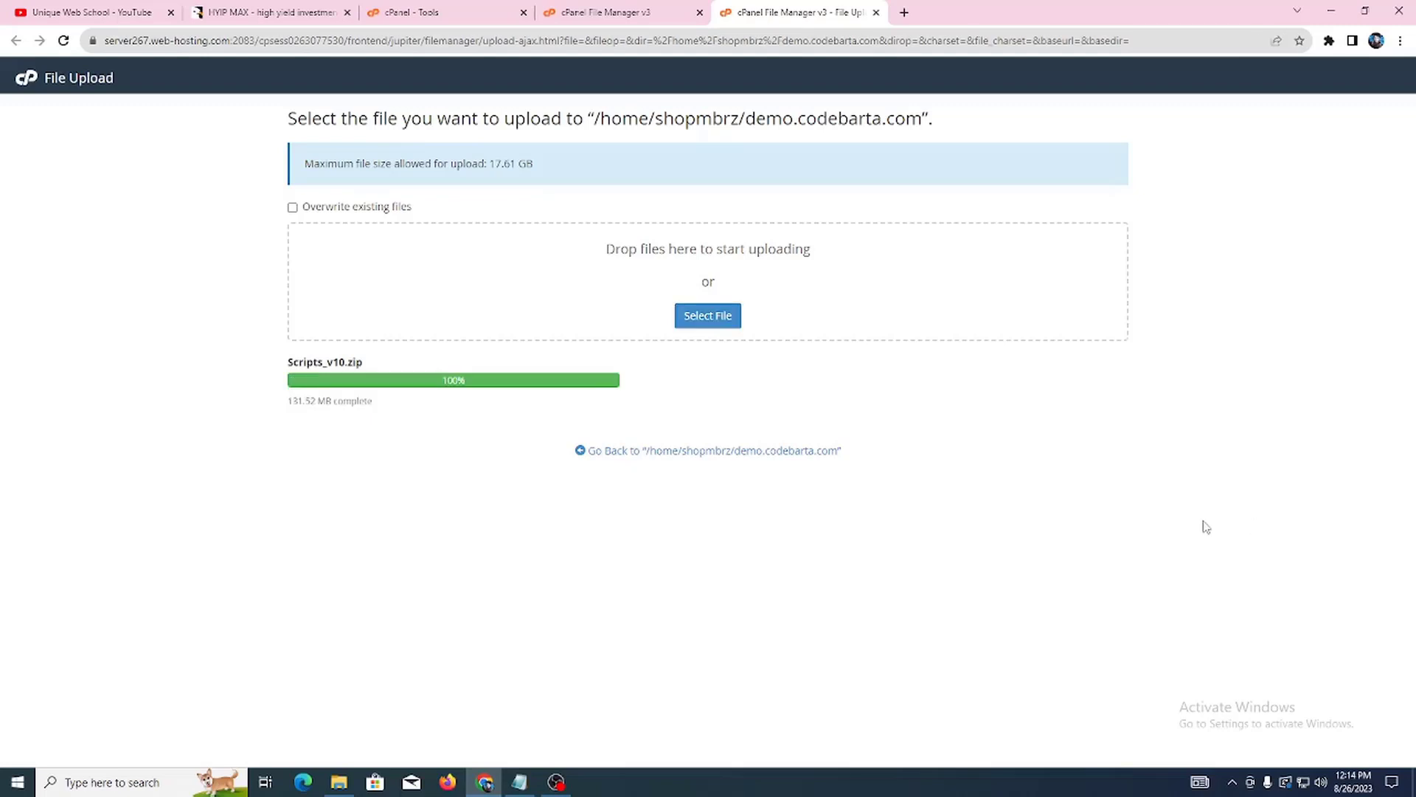
Return to the demo.codebarta.com directory, extract Scripts_v10.zip into /demo.codebarta.com and dismiss the extraction results
click(792, 451)
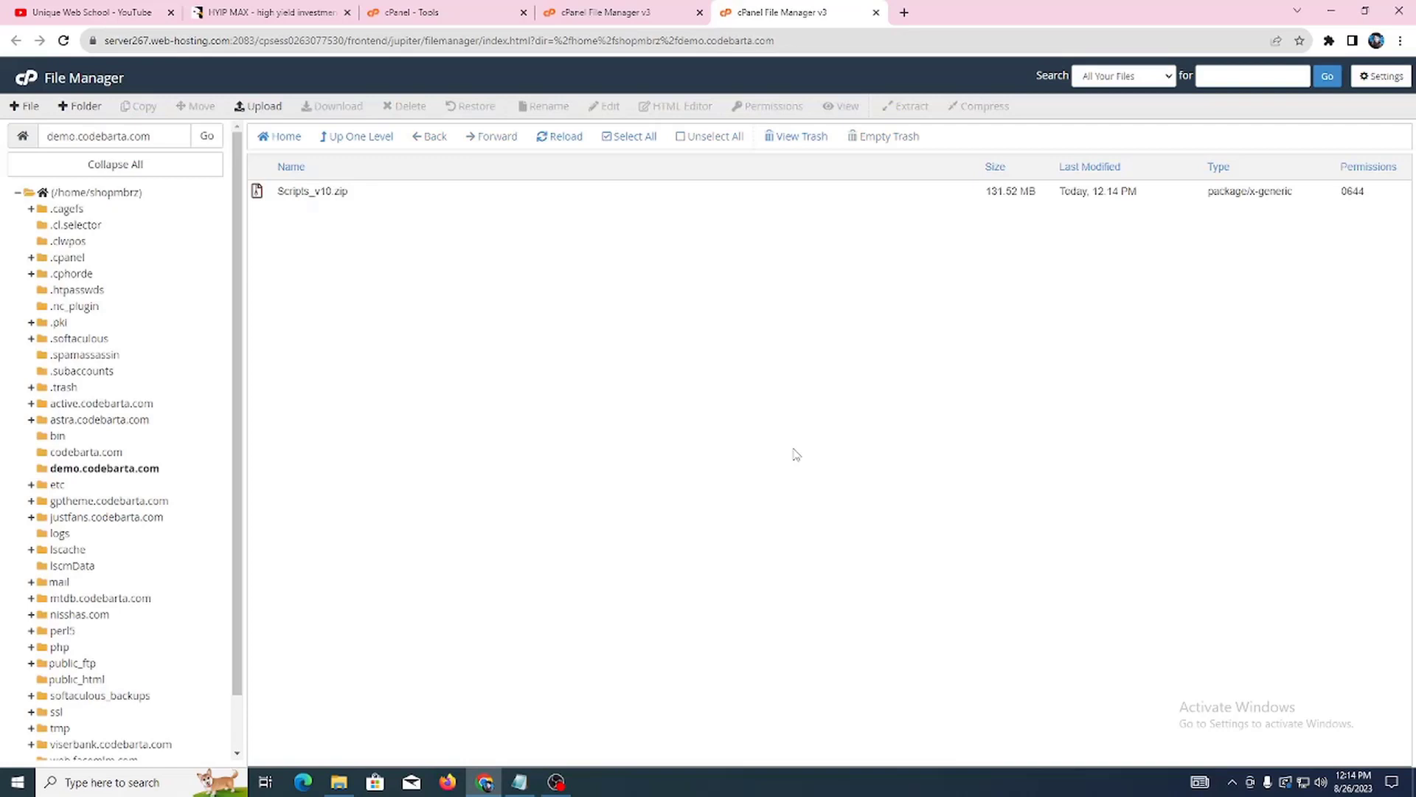
right_click(362, 201)
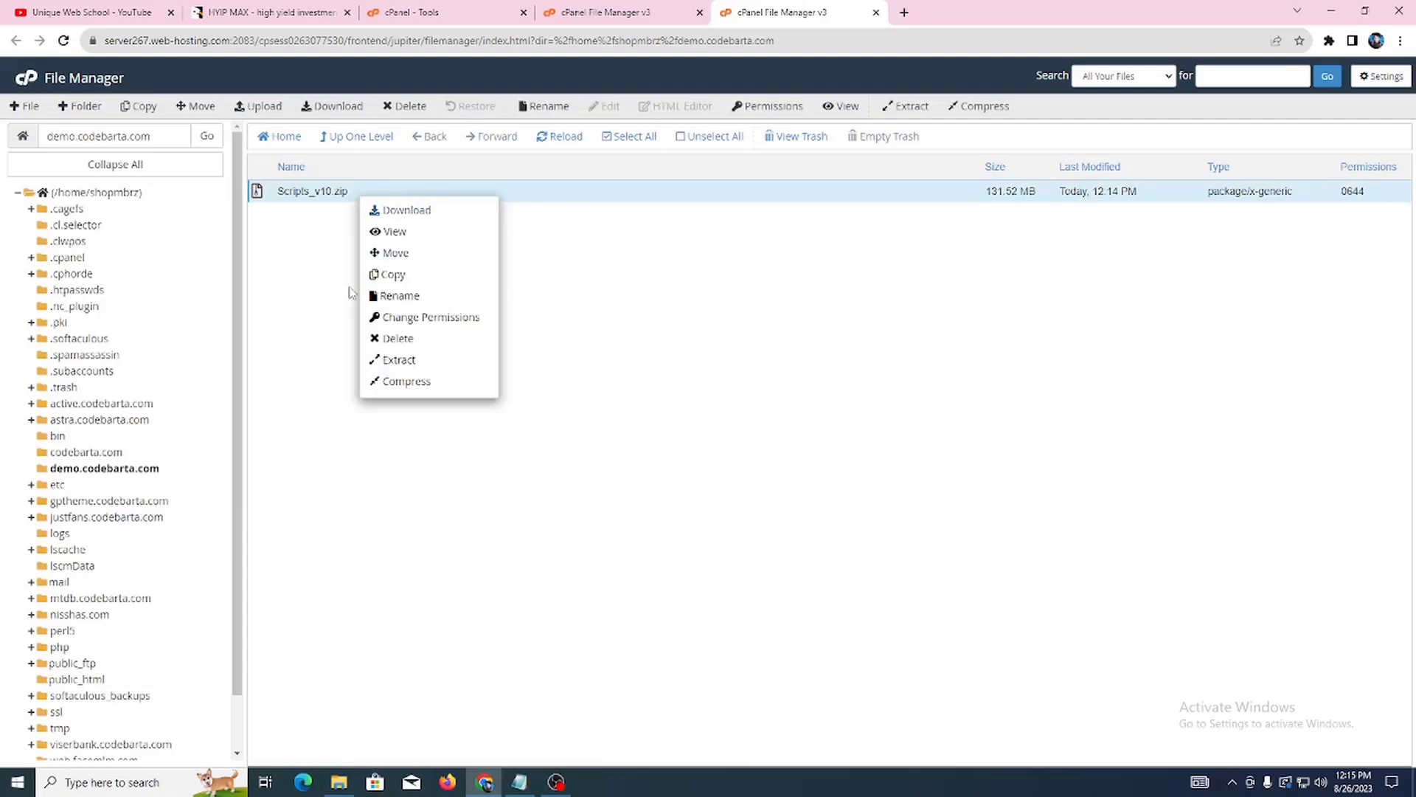
click(398, 359)
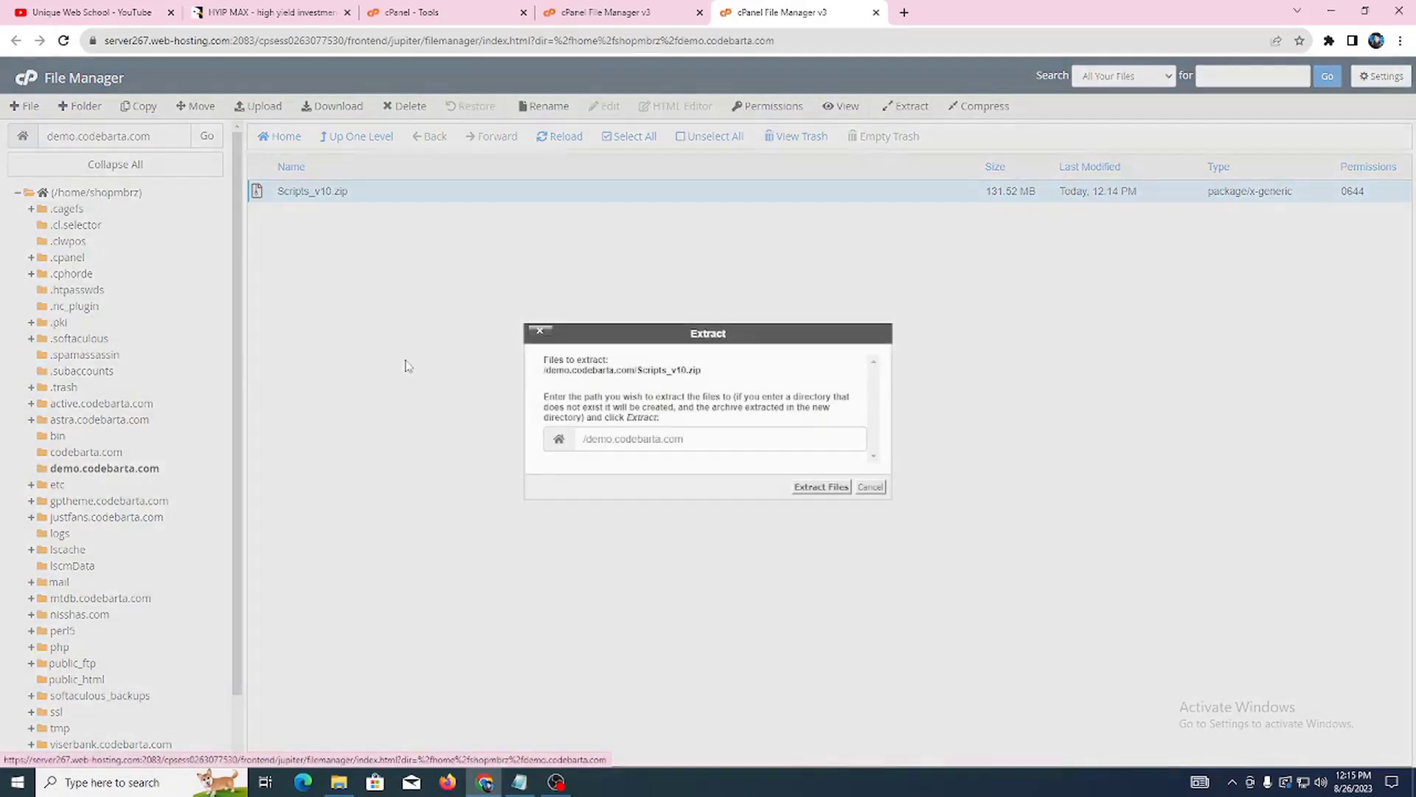
click(820, 488)
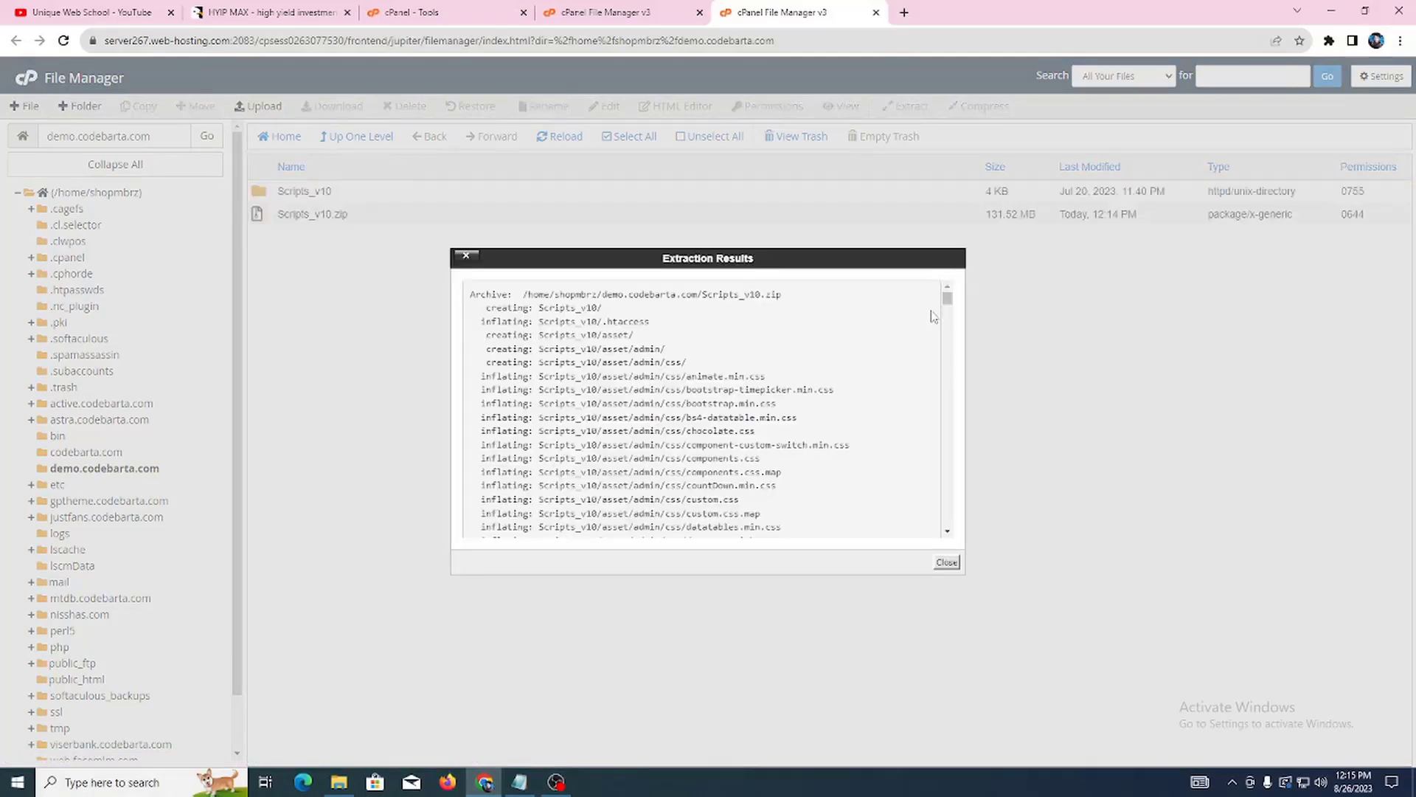
click(947, 563)
Move all files and folders from the extracted Scripts_v10 folder to /demo.codebarta.com and return to that directory
double_click(287, 191)
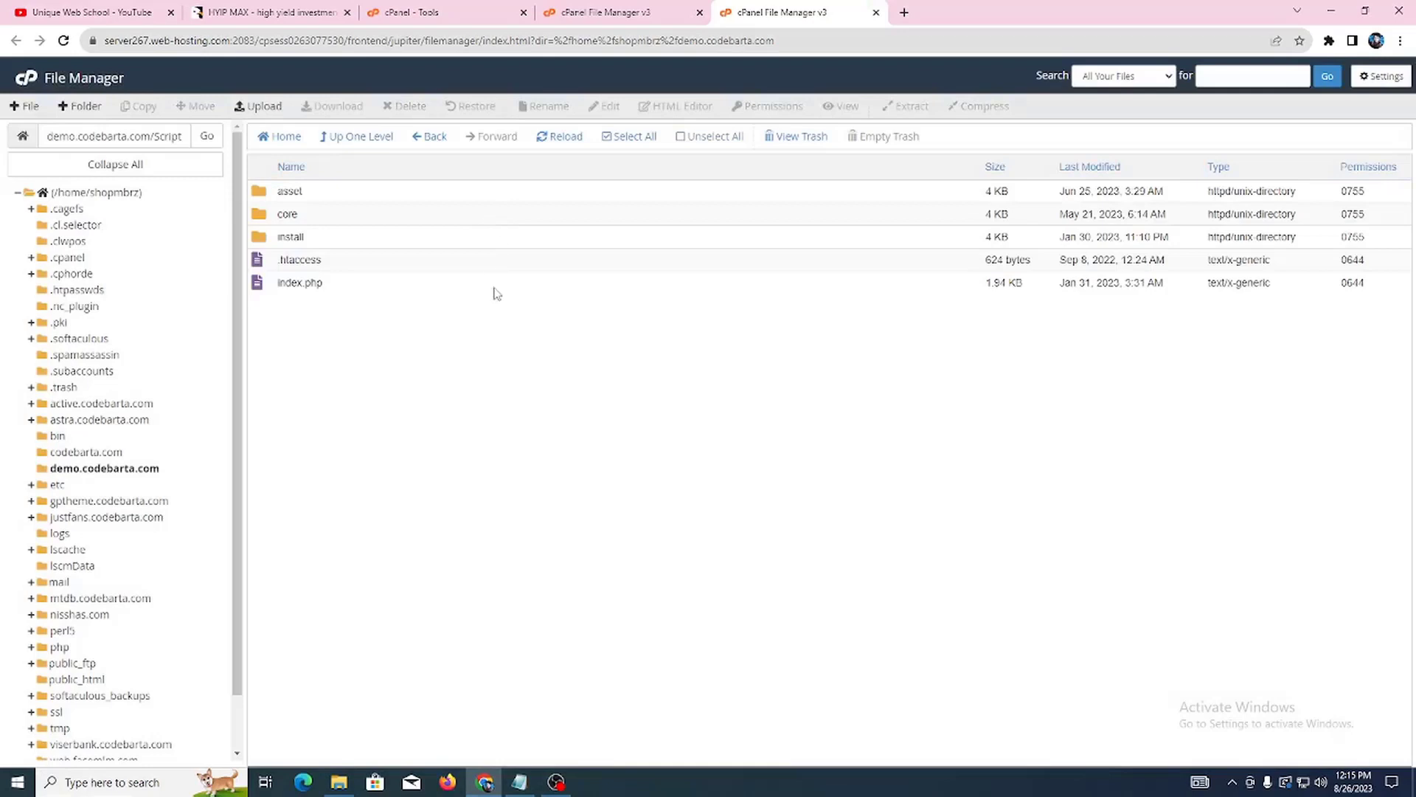
click(641, 147)
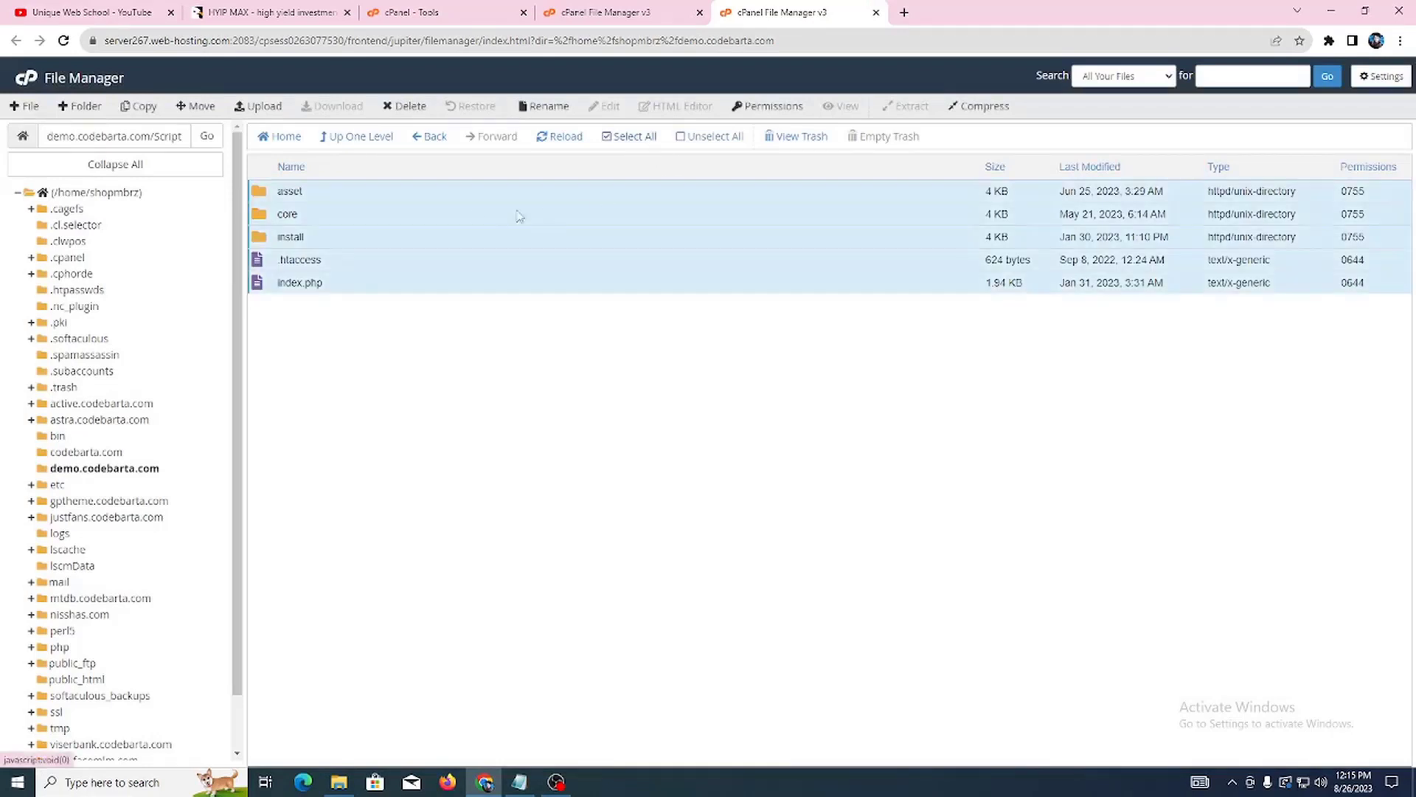
right_click(476, 214)
click(502, 223)
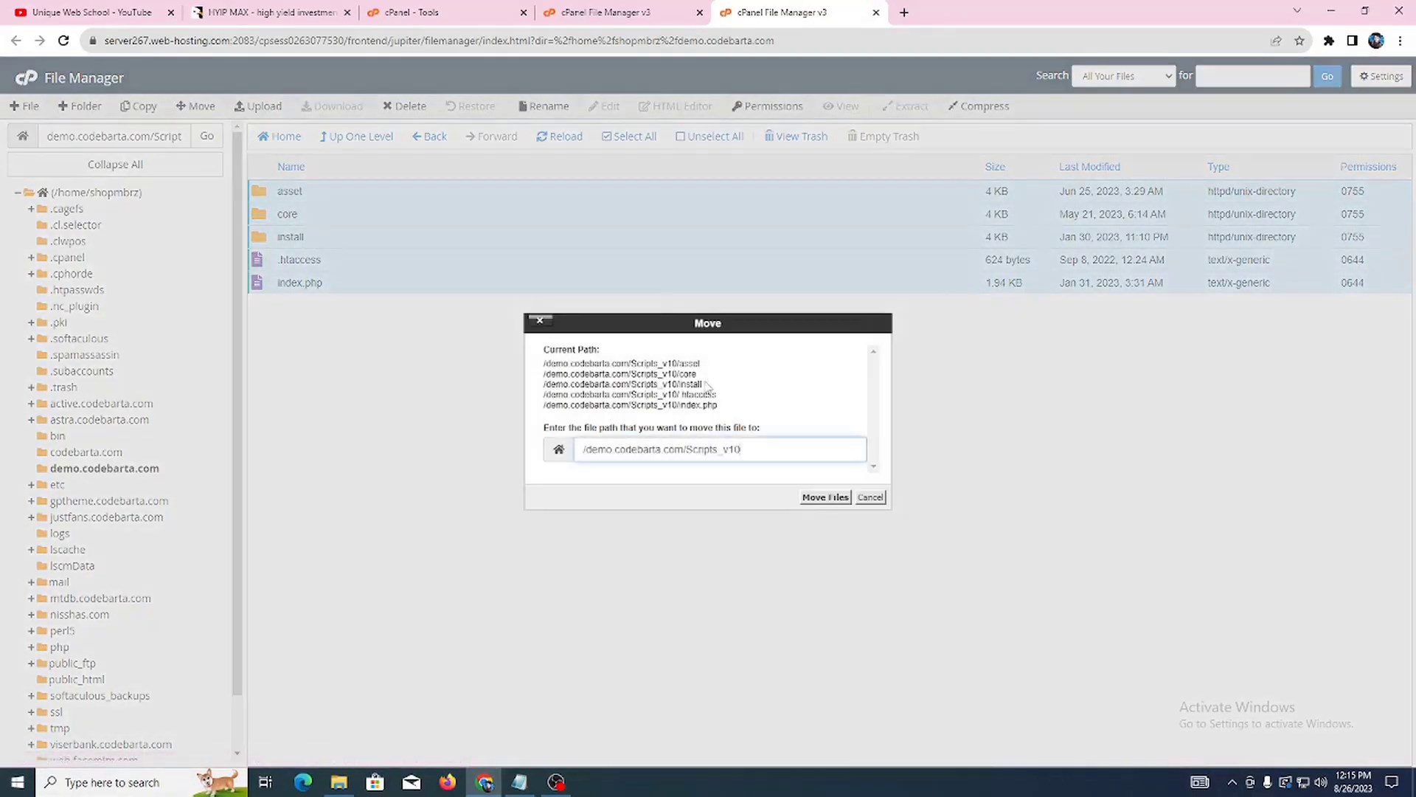
drag(686, 450, 793, 446)
key(BackSpace)
click(812, 499)
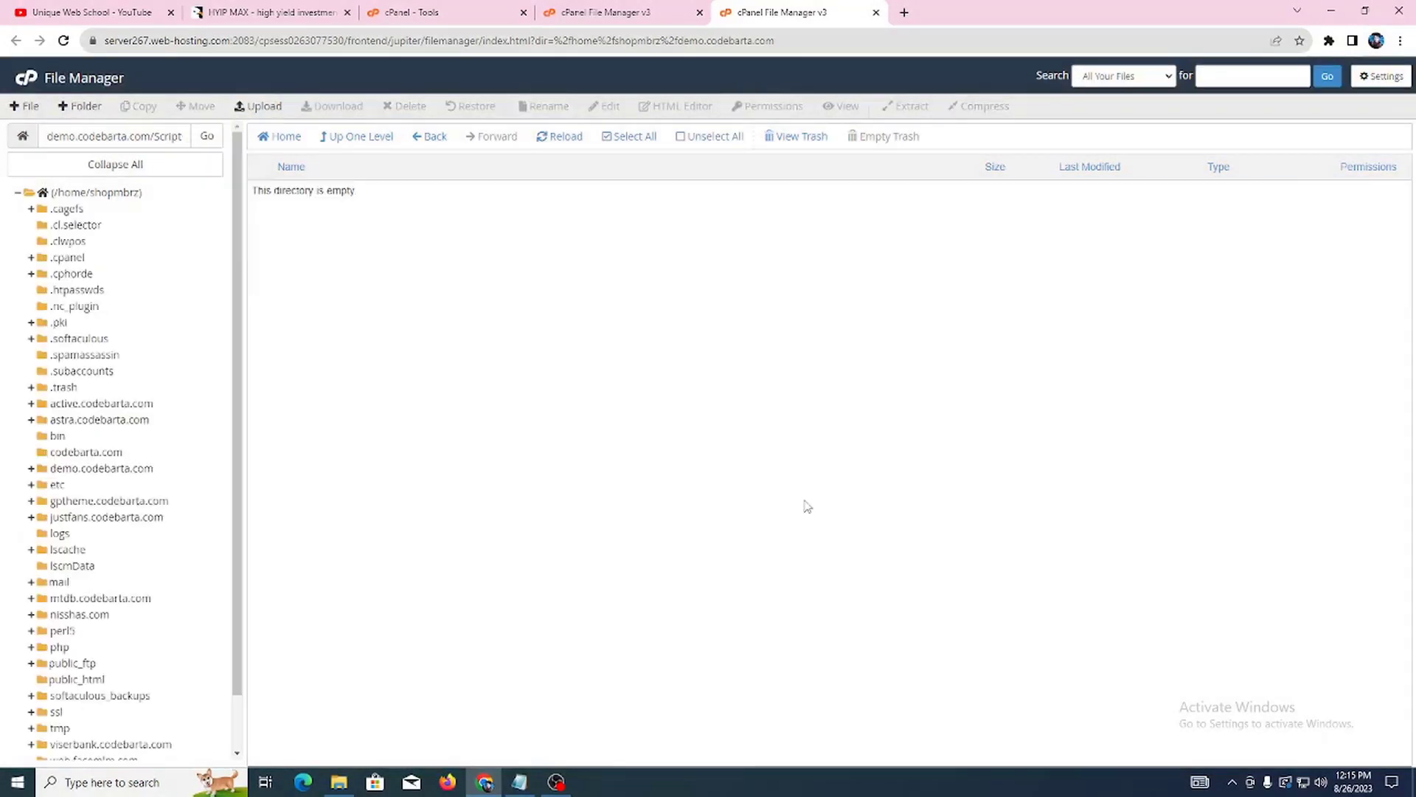
click(144, 469)
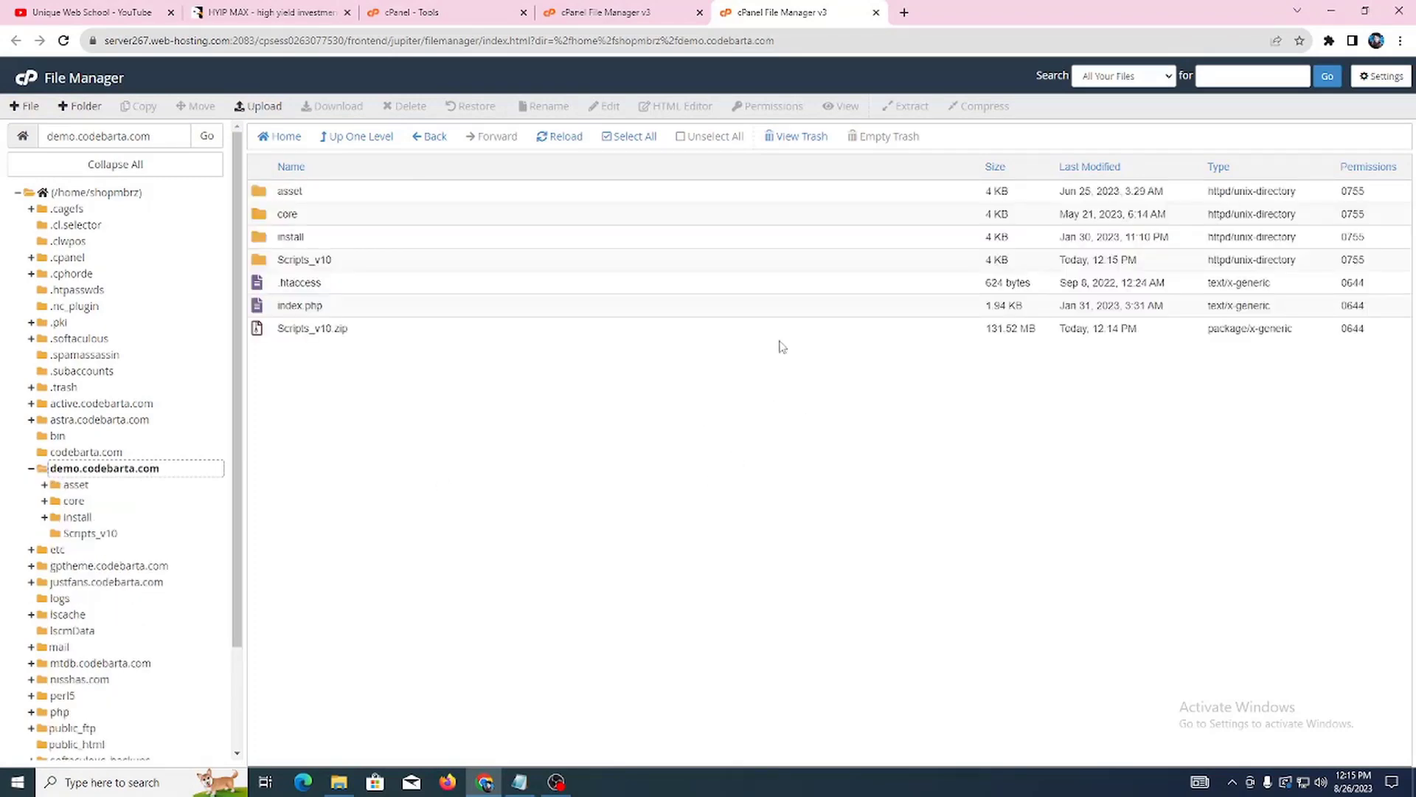
Close the surplus cPanel browser tabs and open the demo.codebarta.com site from the directory path in File Manager
click(523, 12)
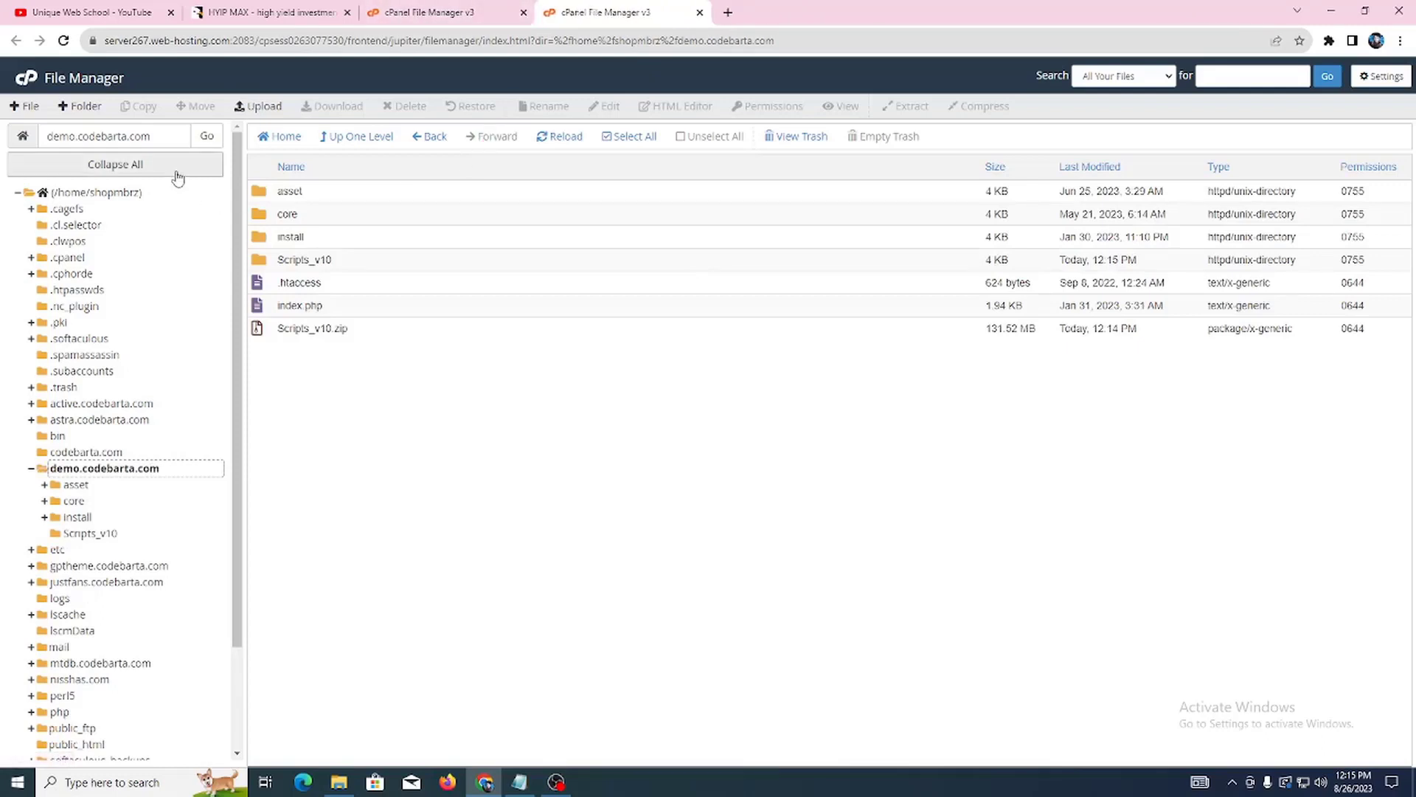
click(524, 13)
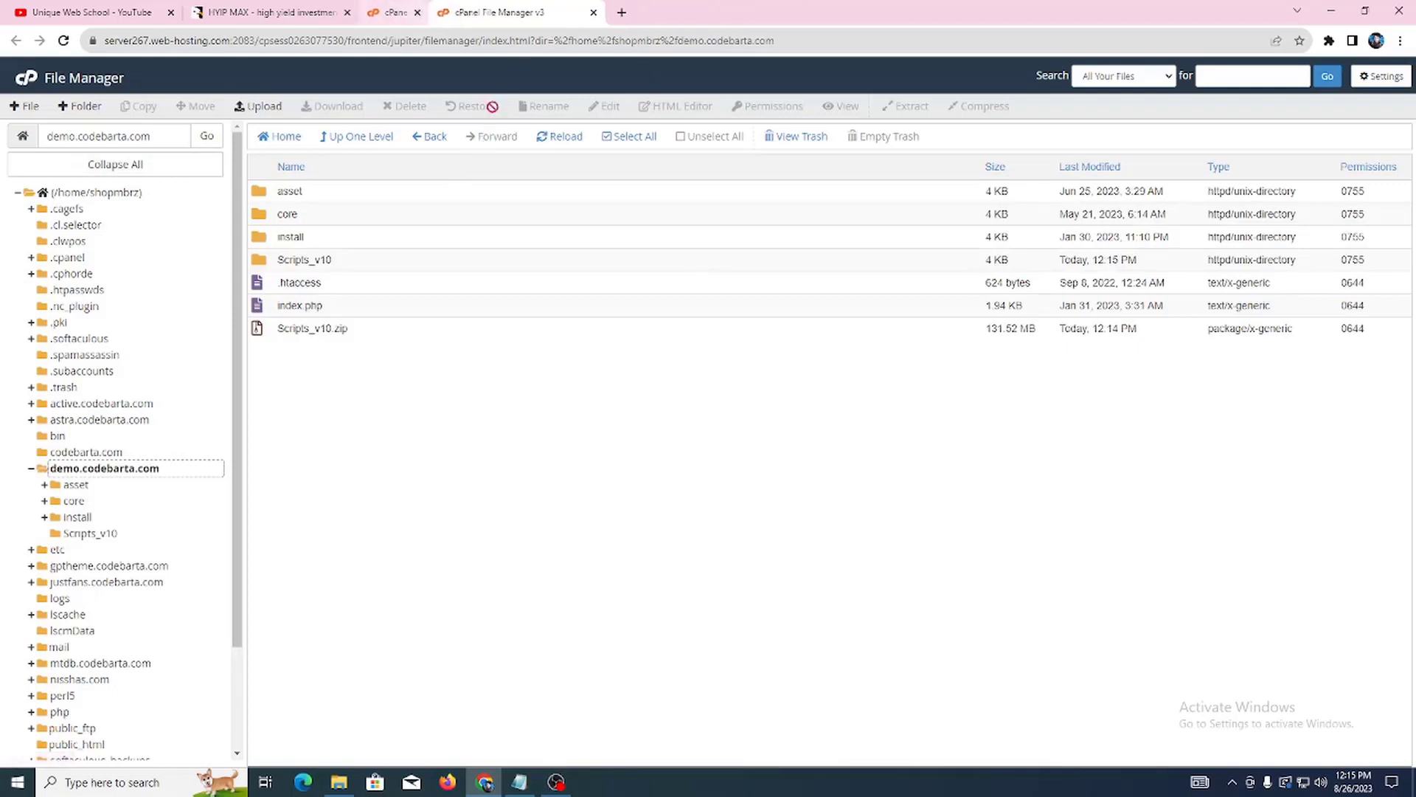
triple_click(177, 136)
right_click(118, 130)
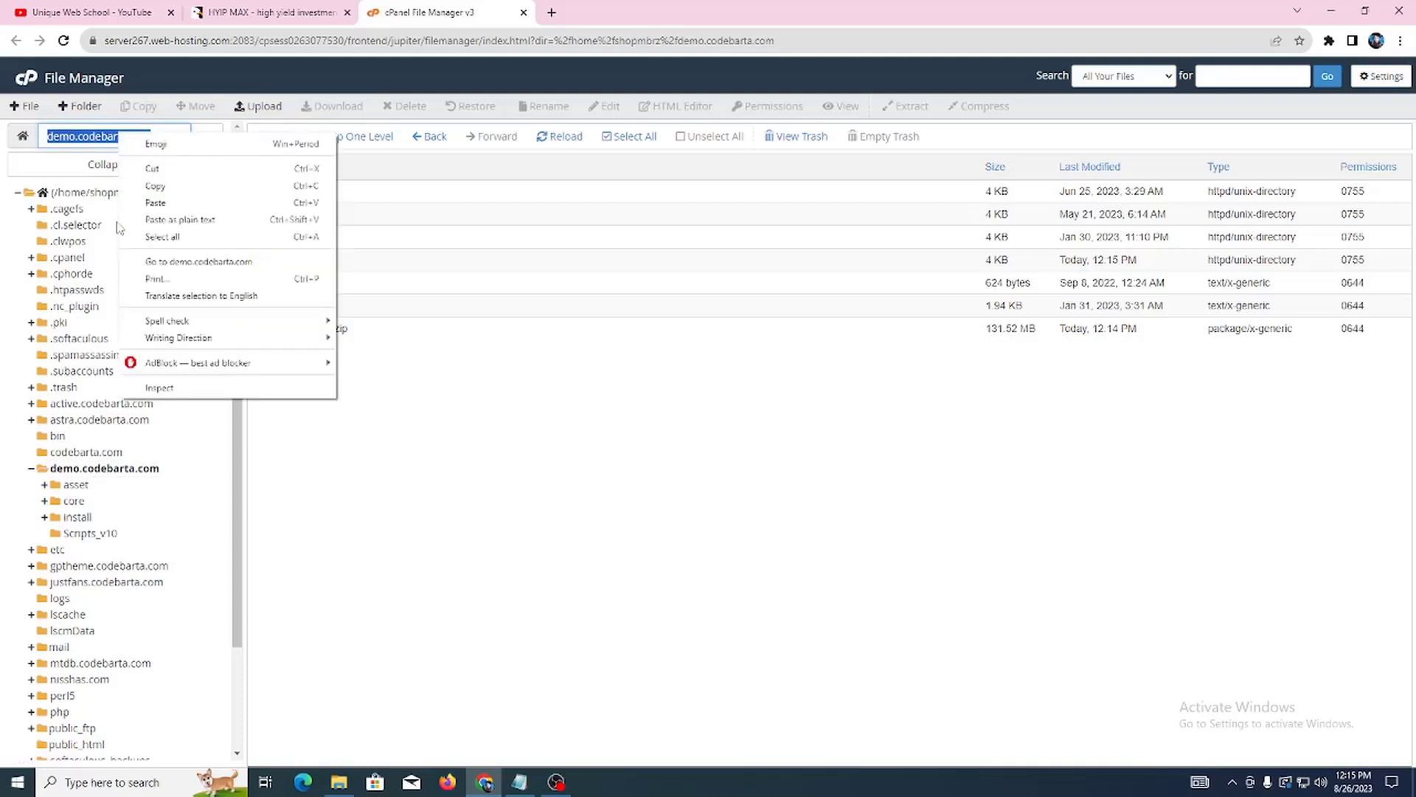
click(208, 262)
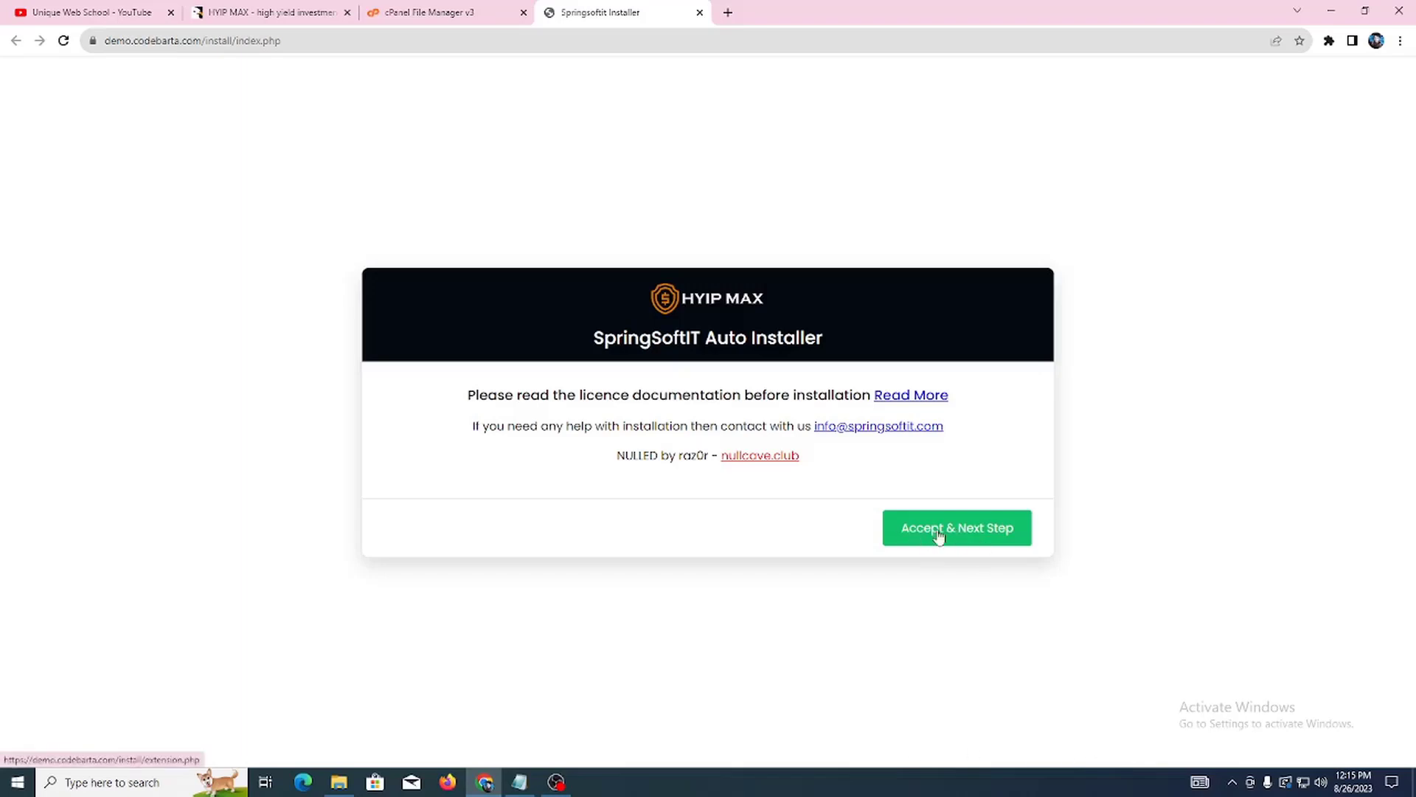
Accept the installer's licence notice, review the server requirements and proceed to the file permission check
click(985, 531)
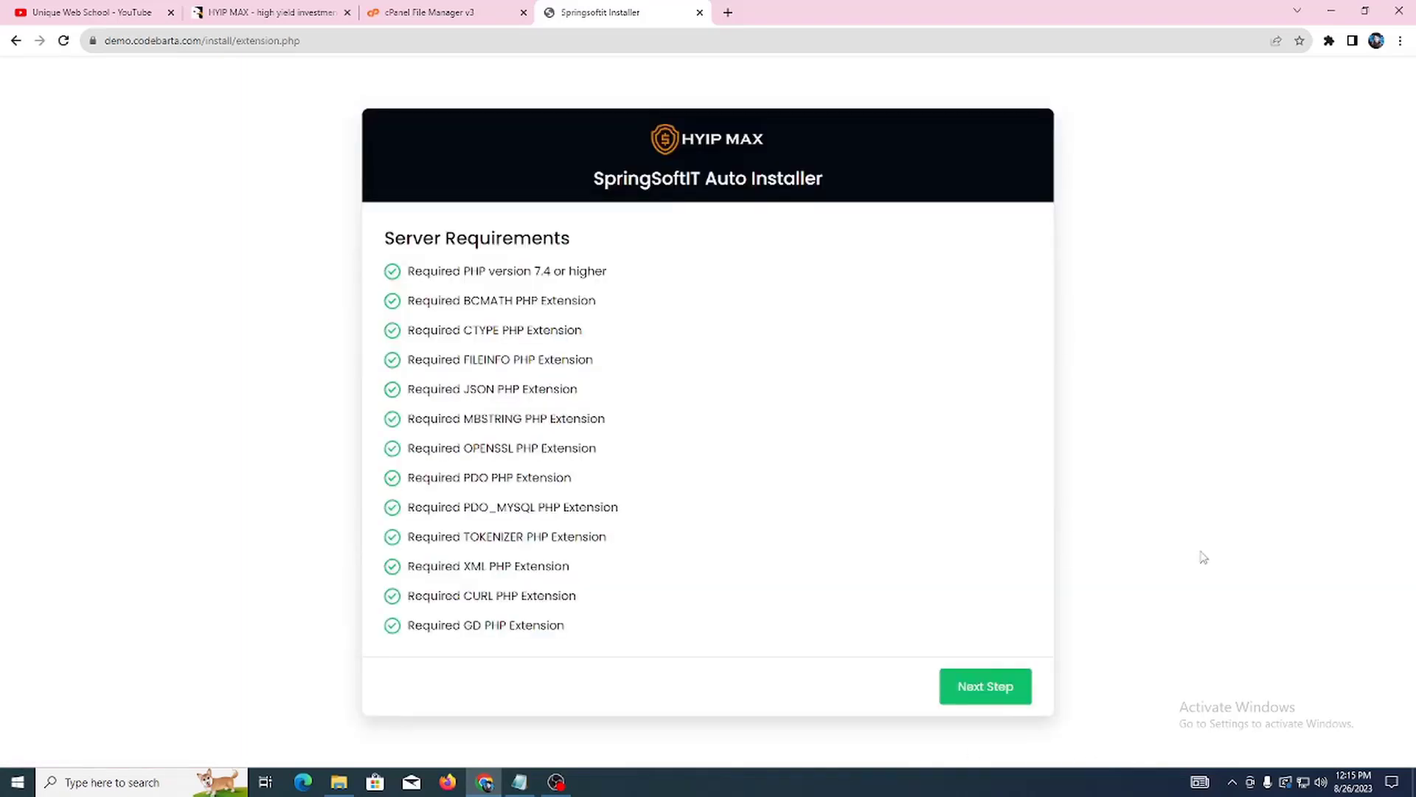
drag(404, 234, 545, 238)
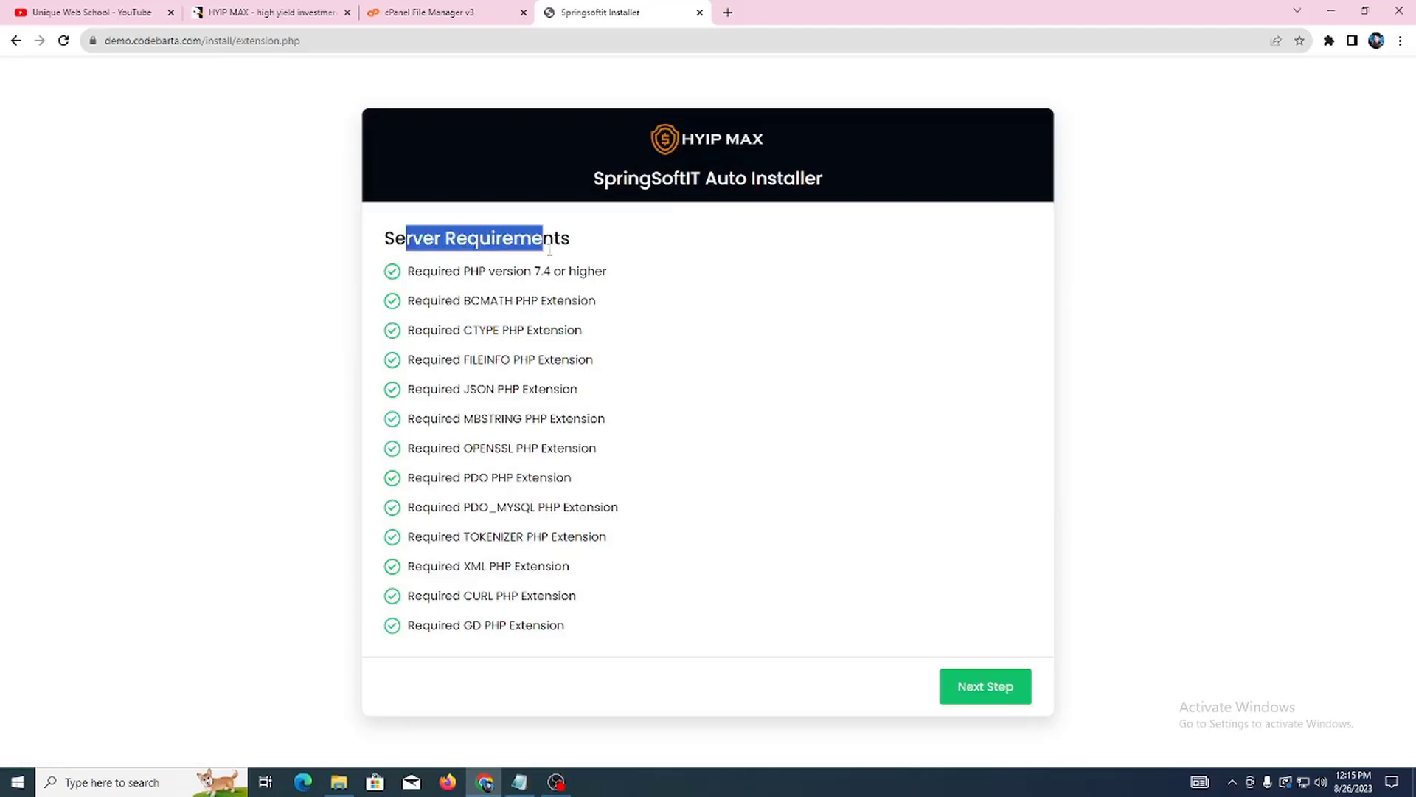
drag(415, 271, 566, 652)
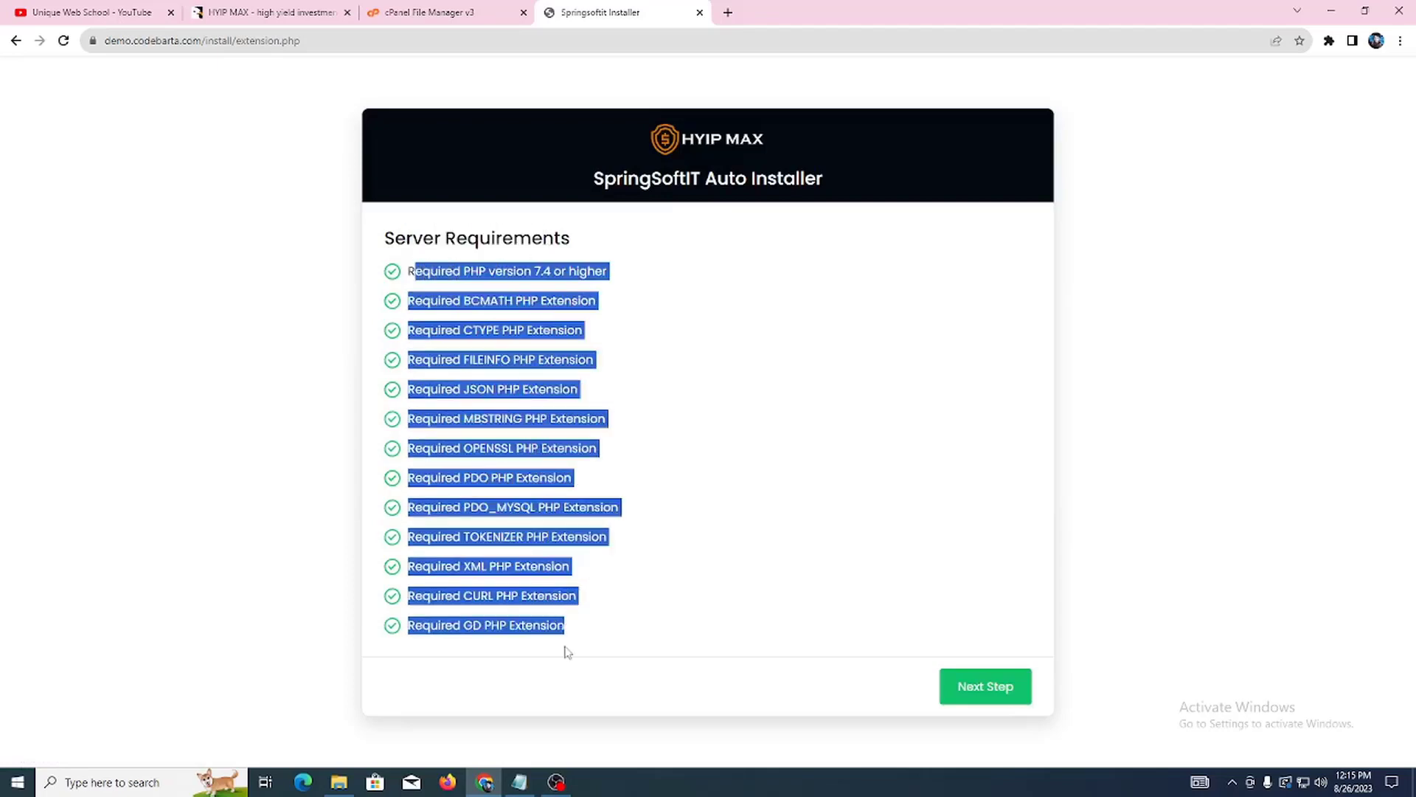
click(624, 558)
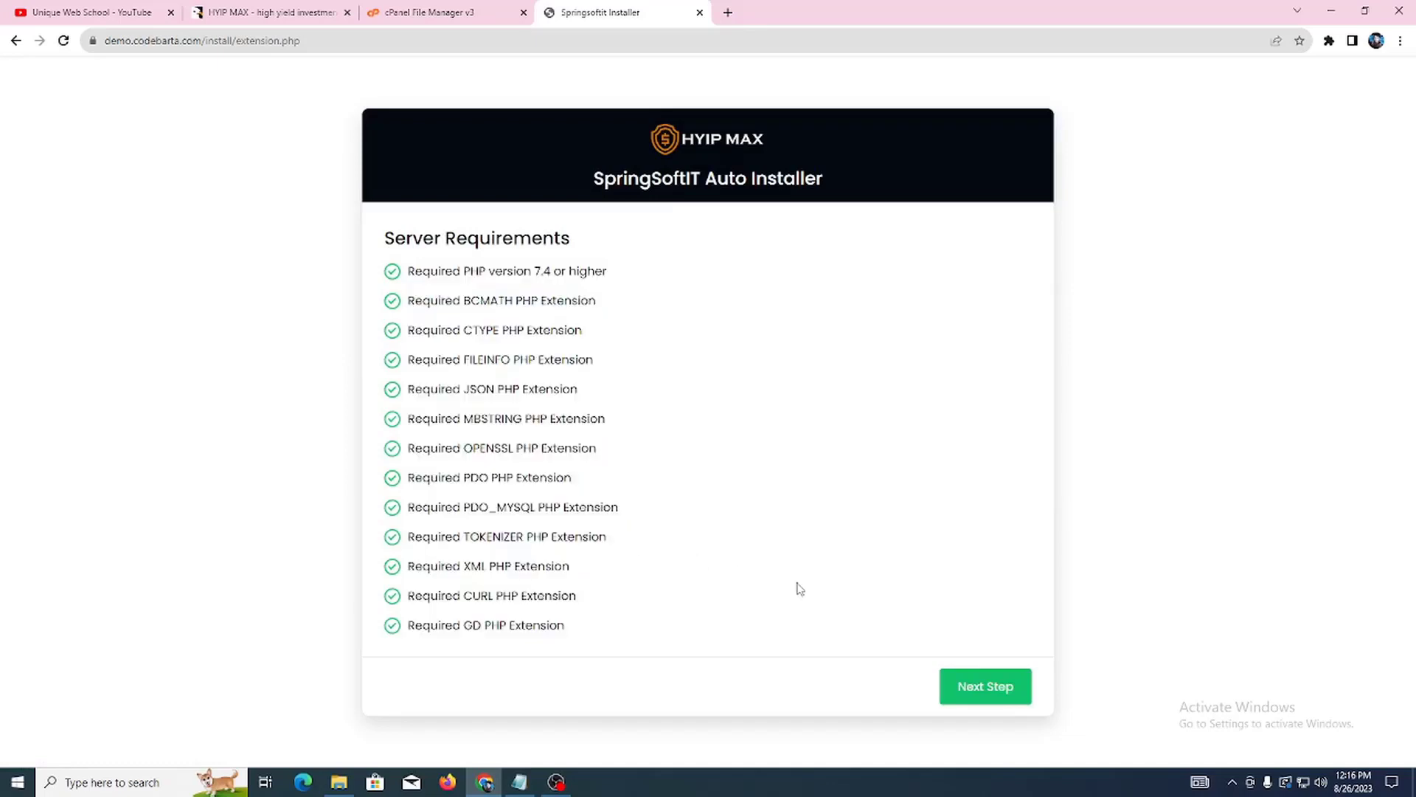
click(975, 692)
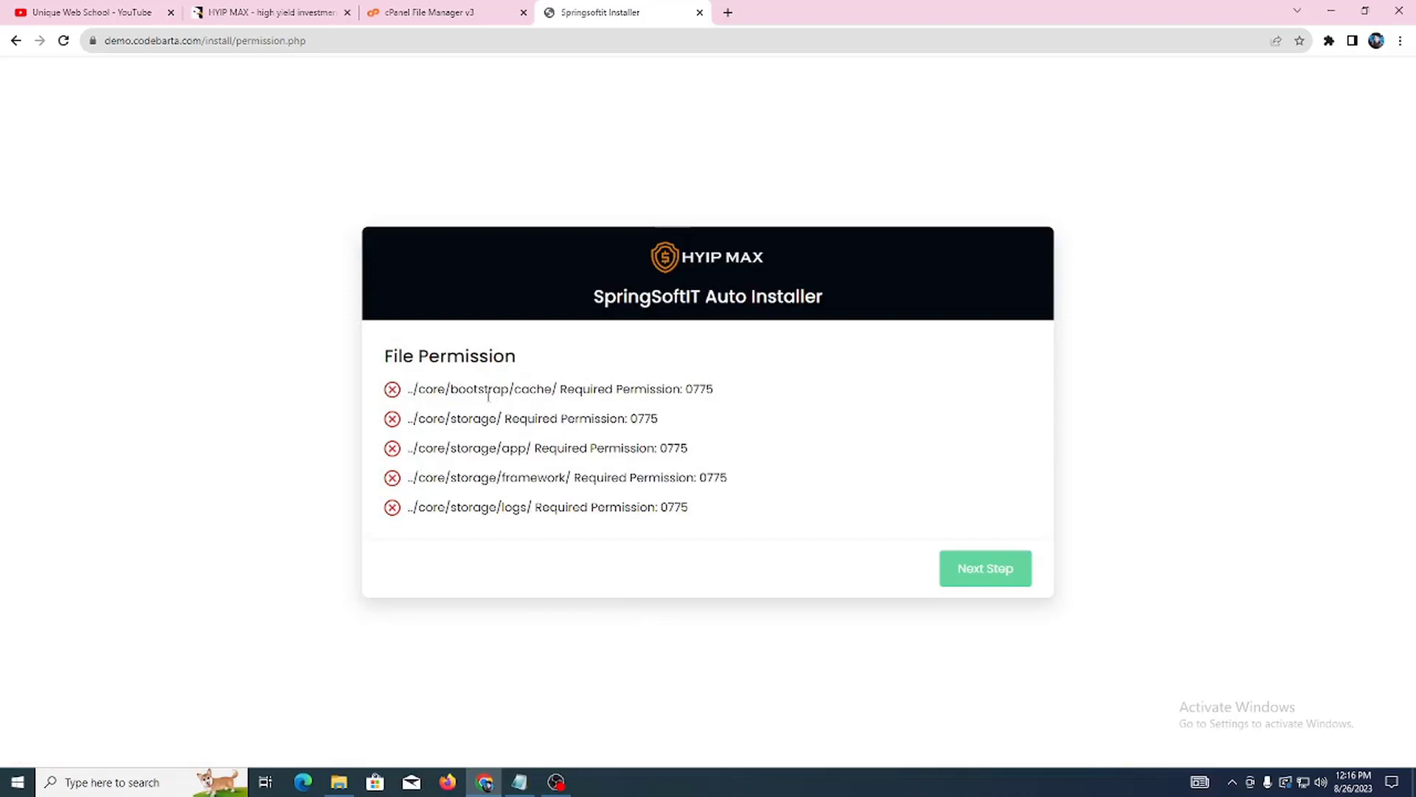
Check the required cache path, then set the core/bootstrap/cache folder's permissions to 775 in File Manager by enabling group write
drag(426, 388, 544, 389)
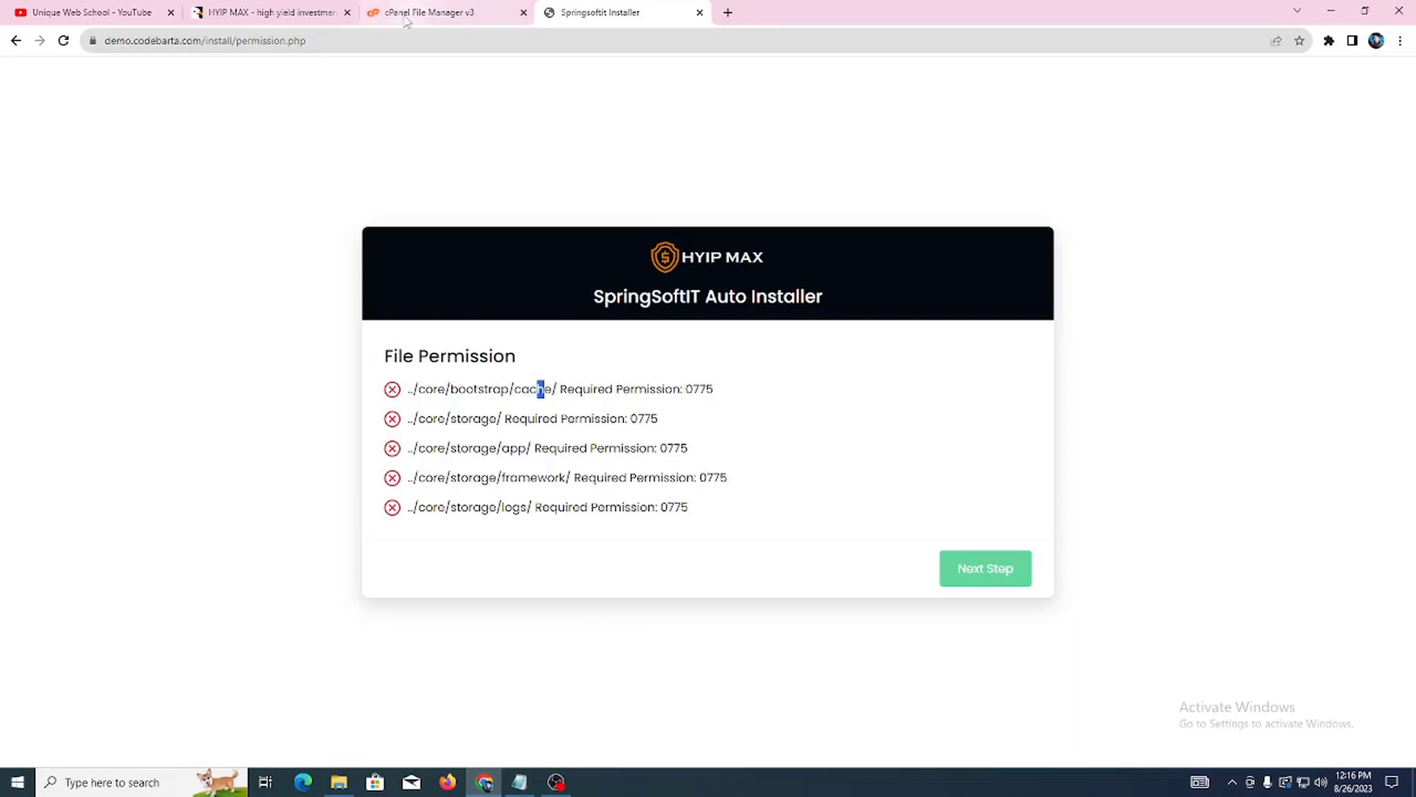
click(426, 13)
double_click(313, 221)
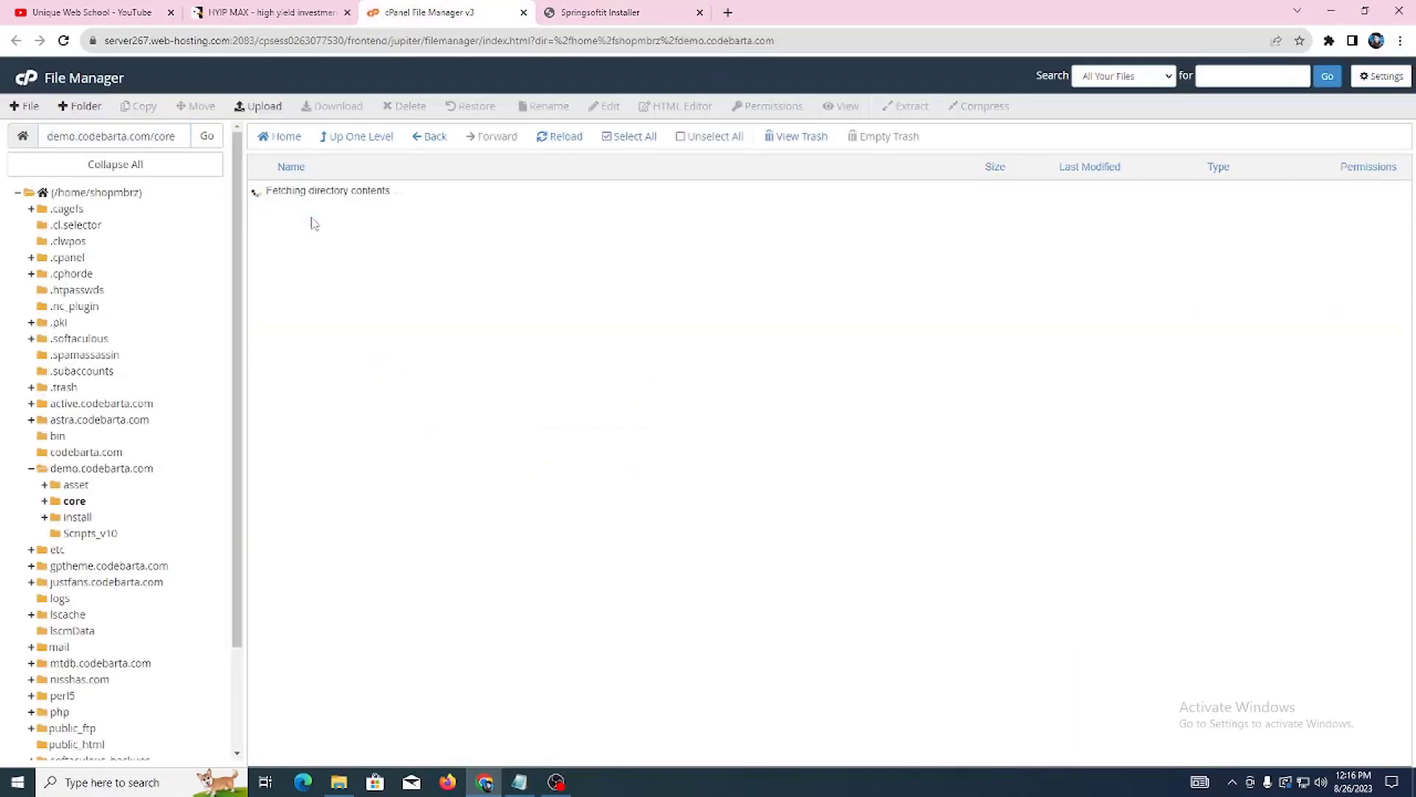
click(329, 222)
double_click(330, 221)
right_click(337, 195)
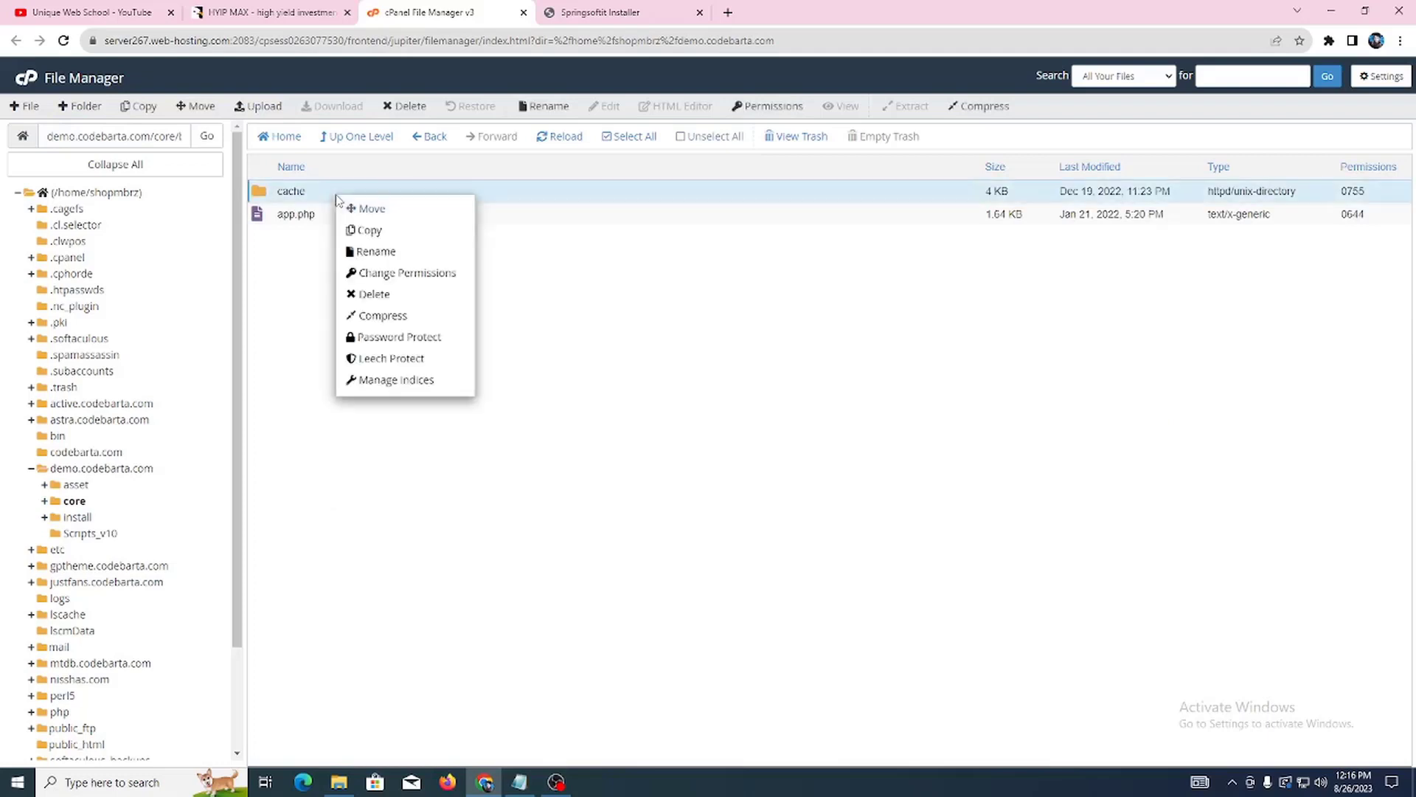
click(397, 273)
click(730, 401)
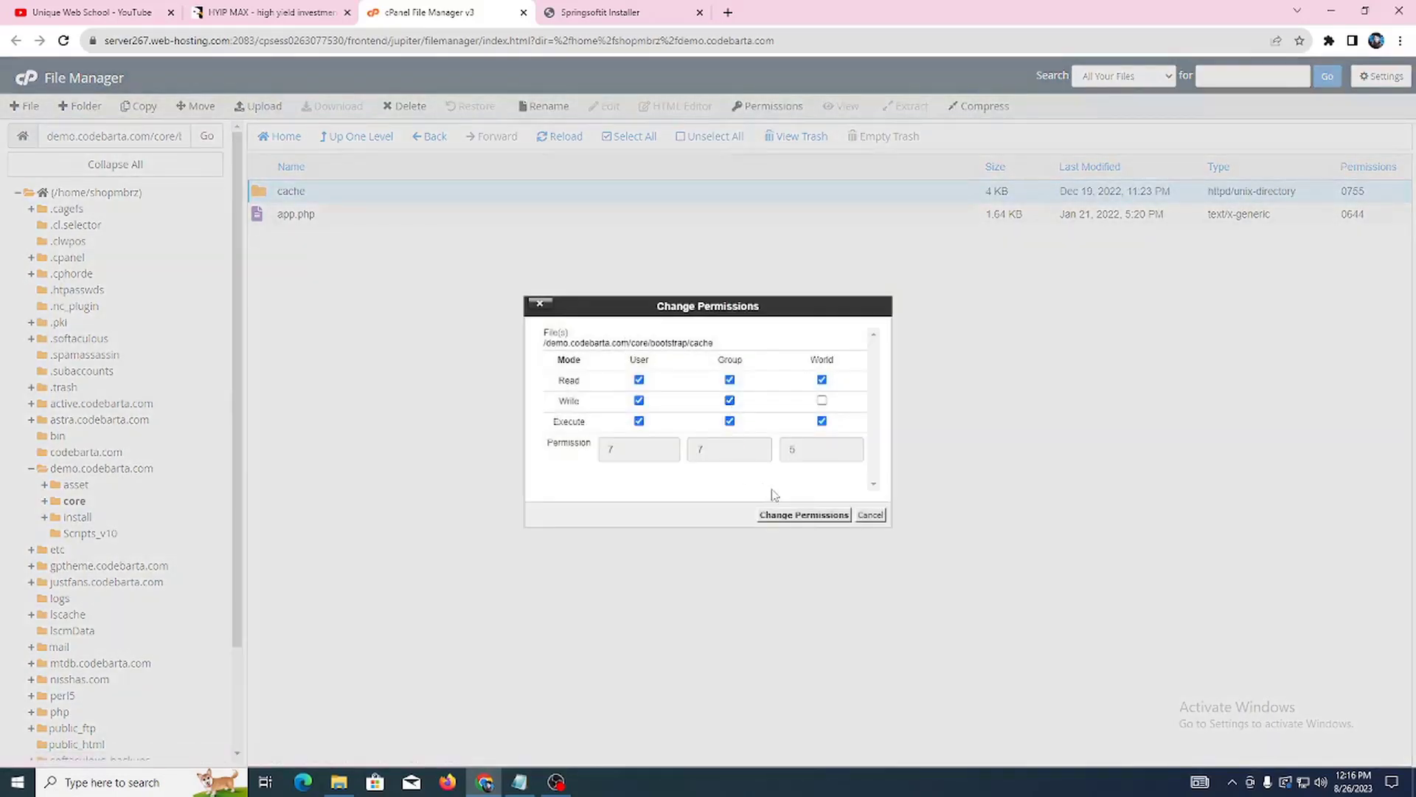
click(804, 514)
Review the installer's remaining required paths, then set the core/storage folder's permissions to 775 in File Manager
click(579, 14)
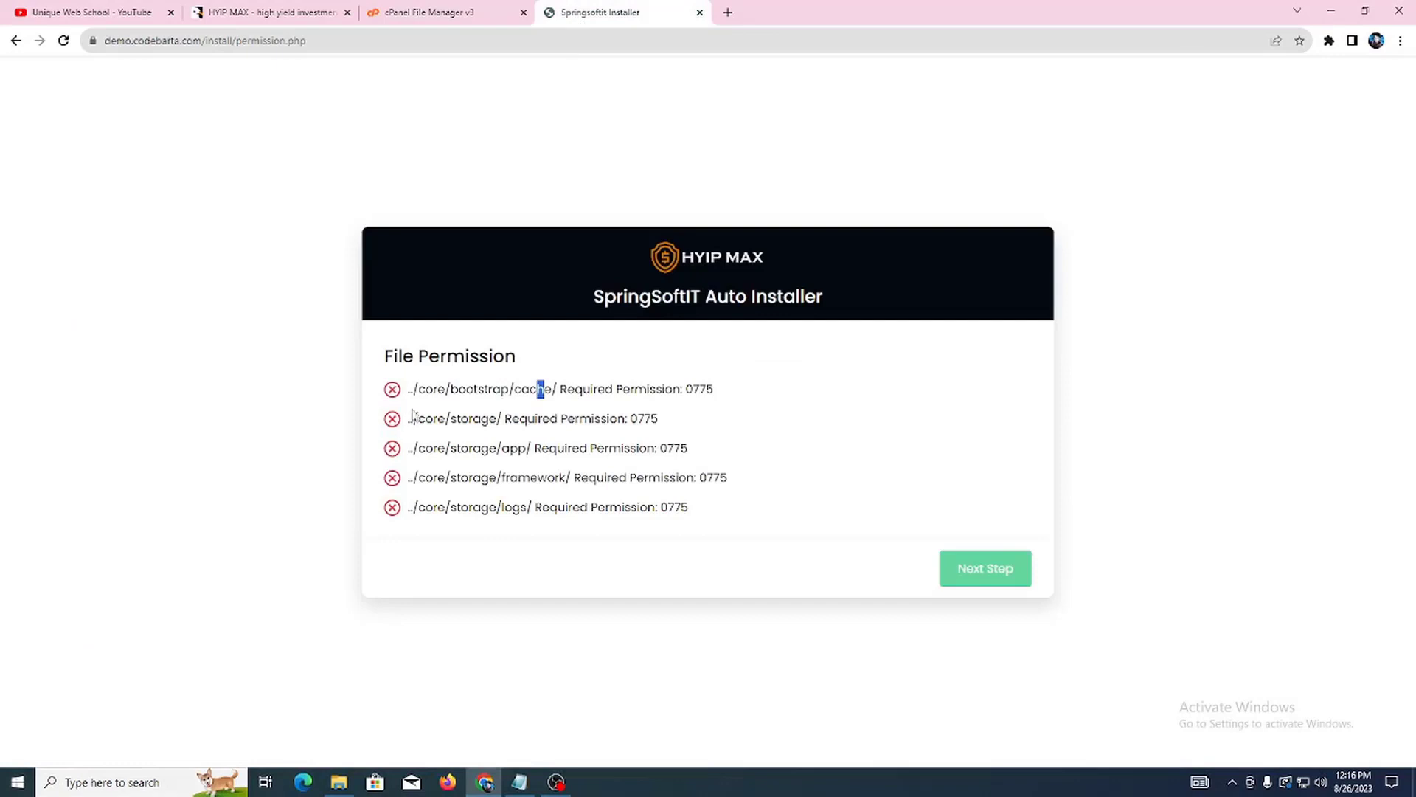
drag(415, 414, 680, 531)
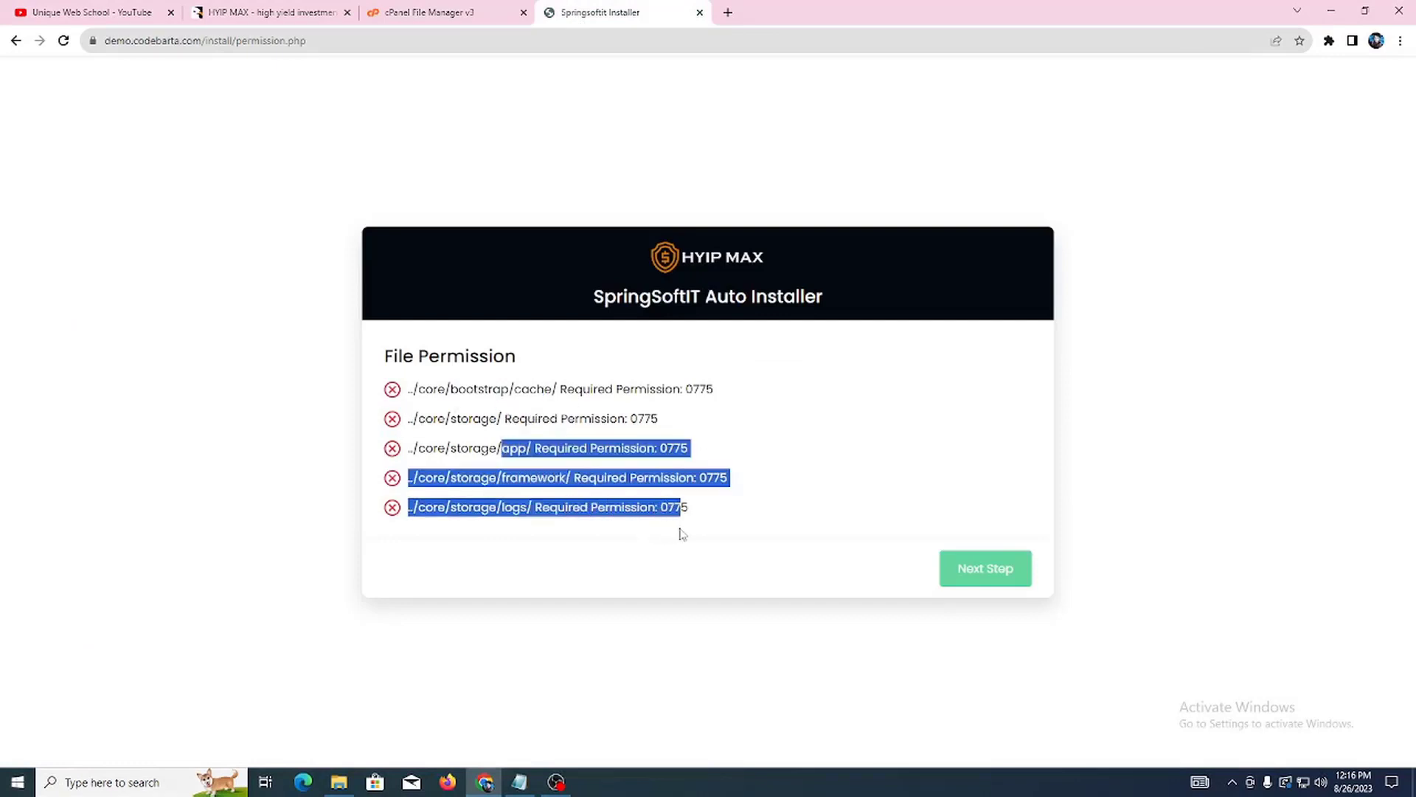
click(399, 10)
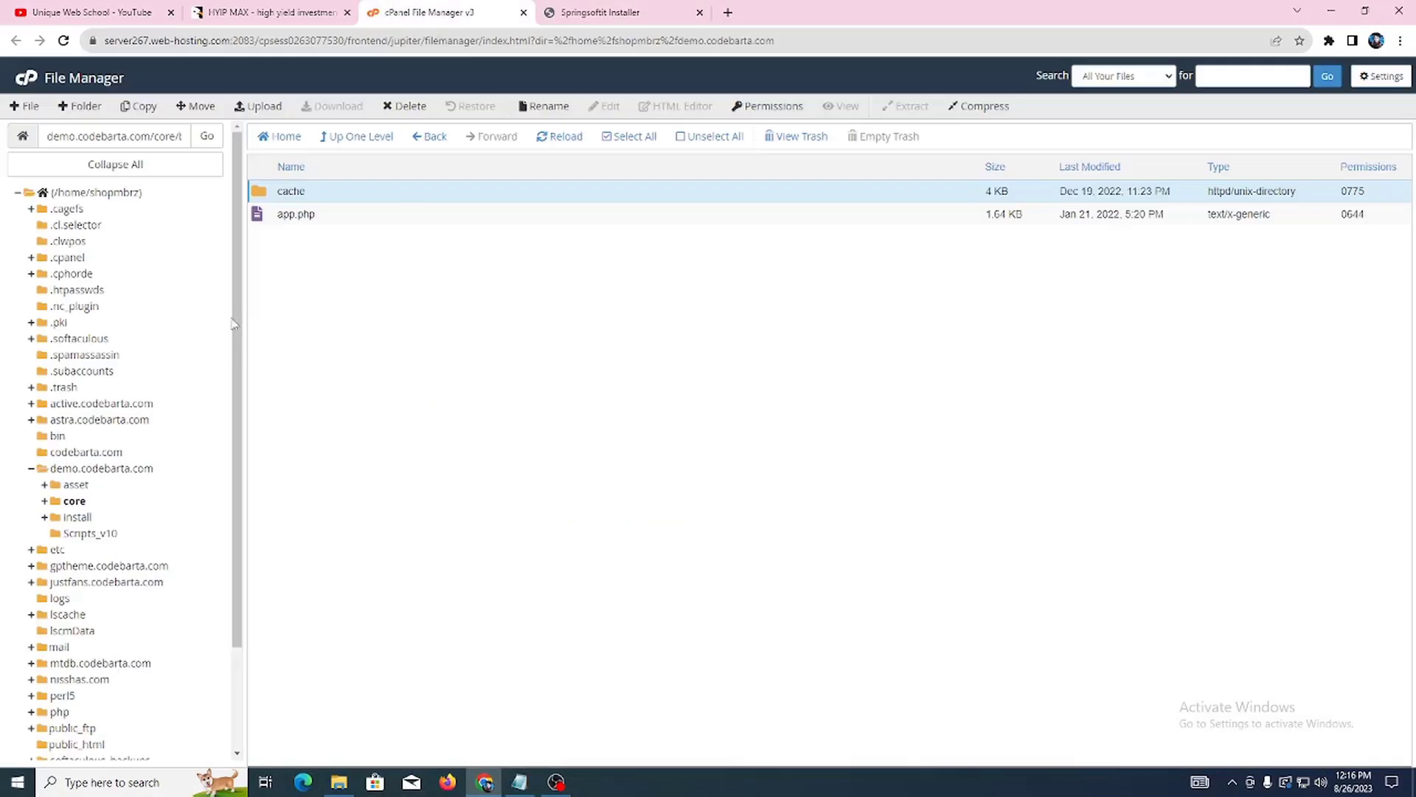
click(428, 137)
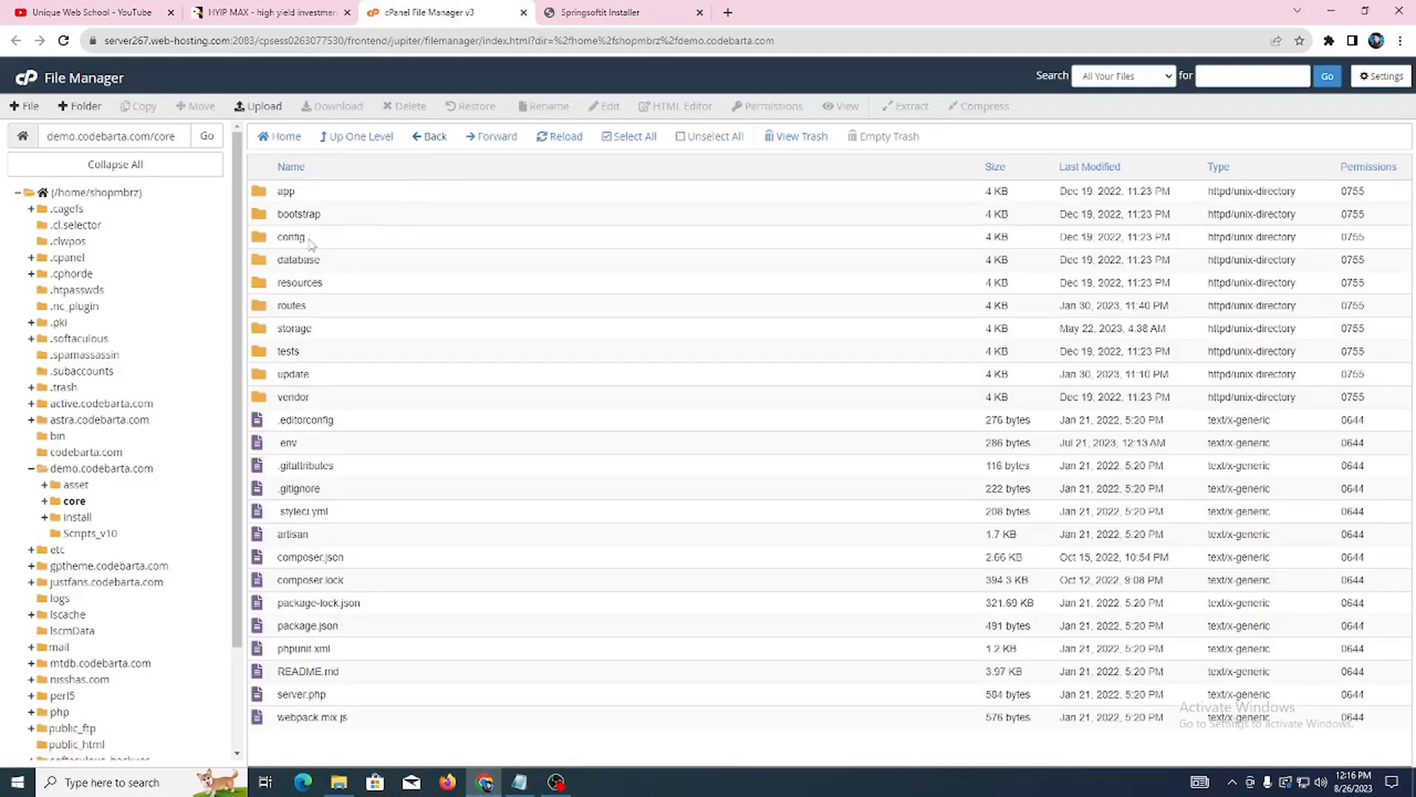
click(325, 332)
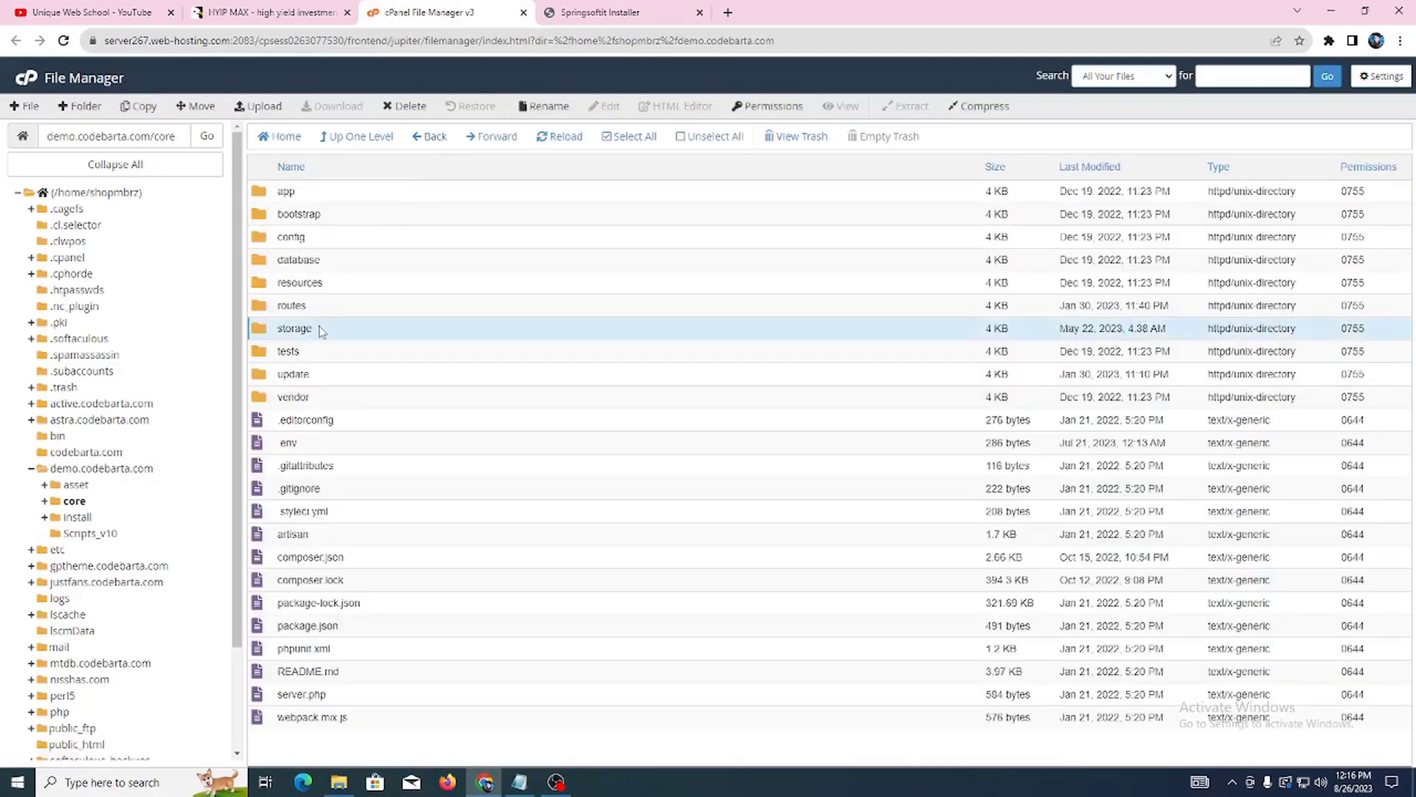
right_click(320, 328)
click(380, 404)
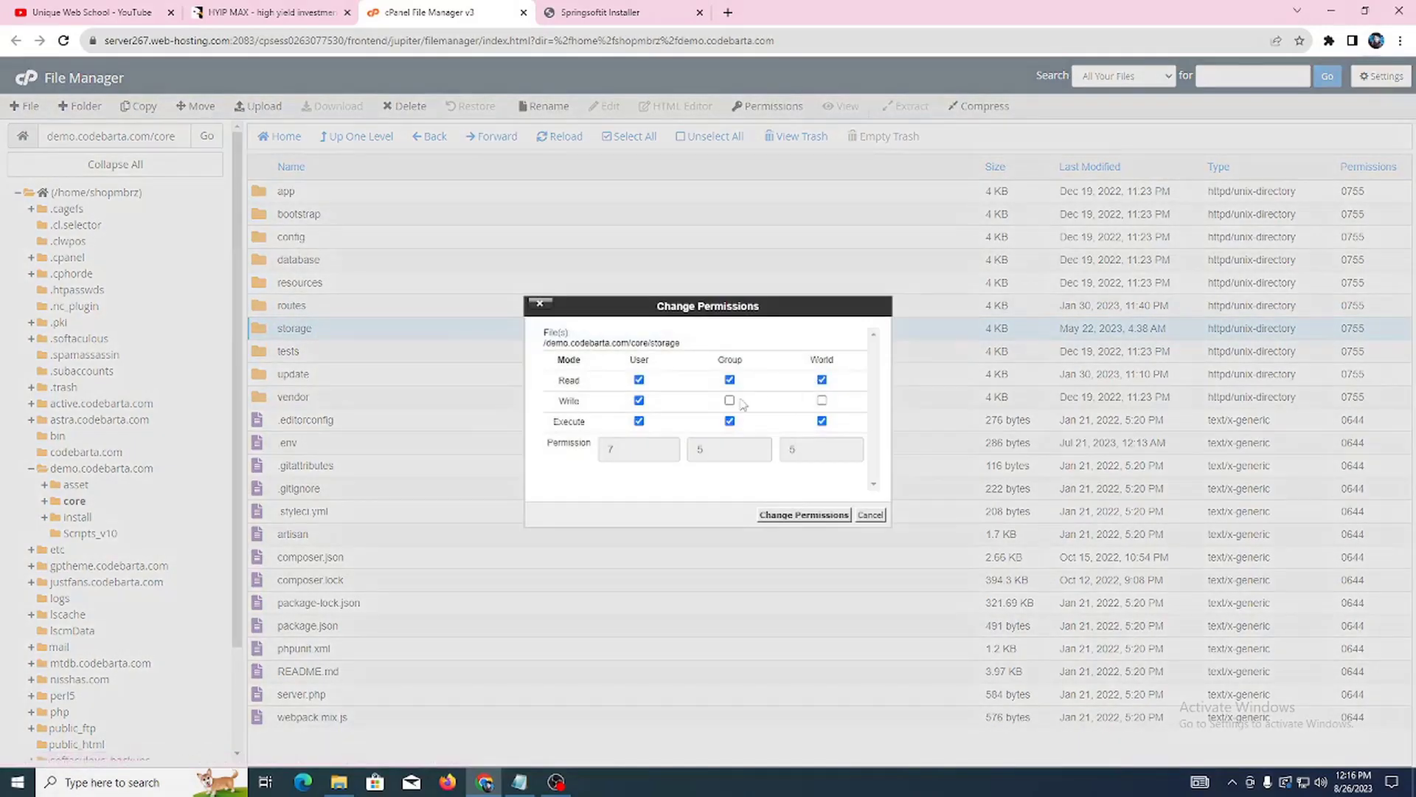
click(729, 400)
click(804, 515)
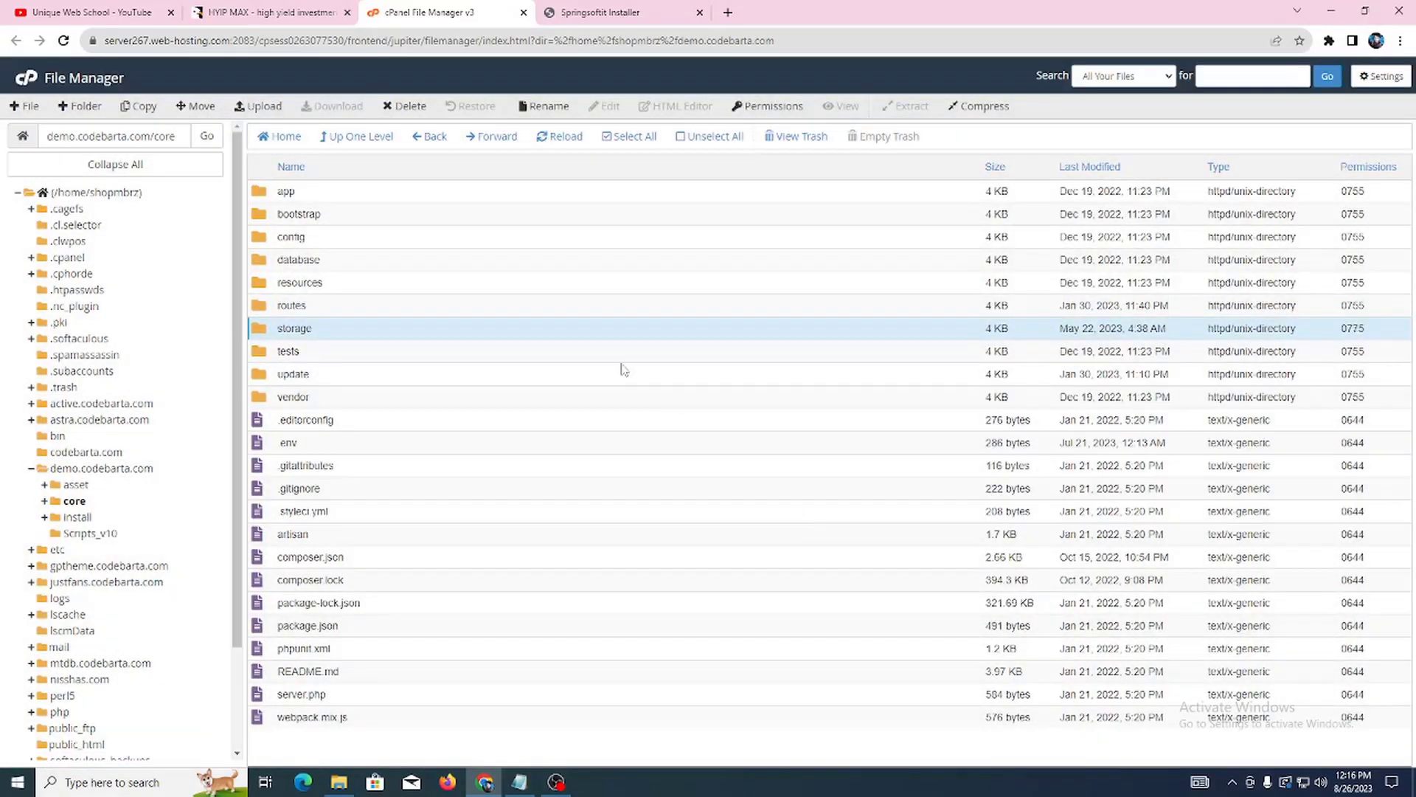
Open the core/storage folder and set its app subfolder's permissions to 775 by enabling group write
double_click(330, 332)
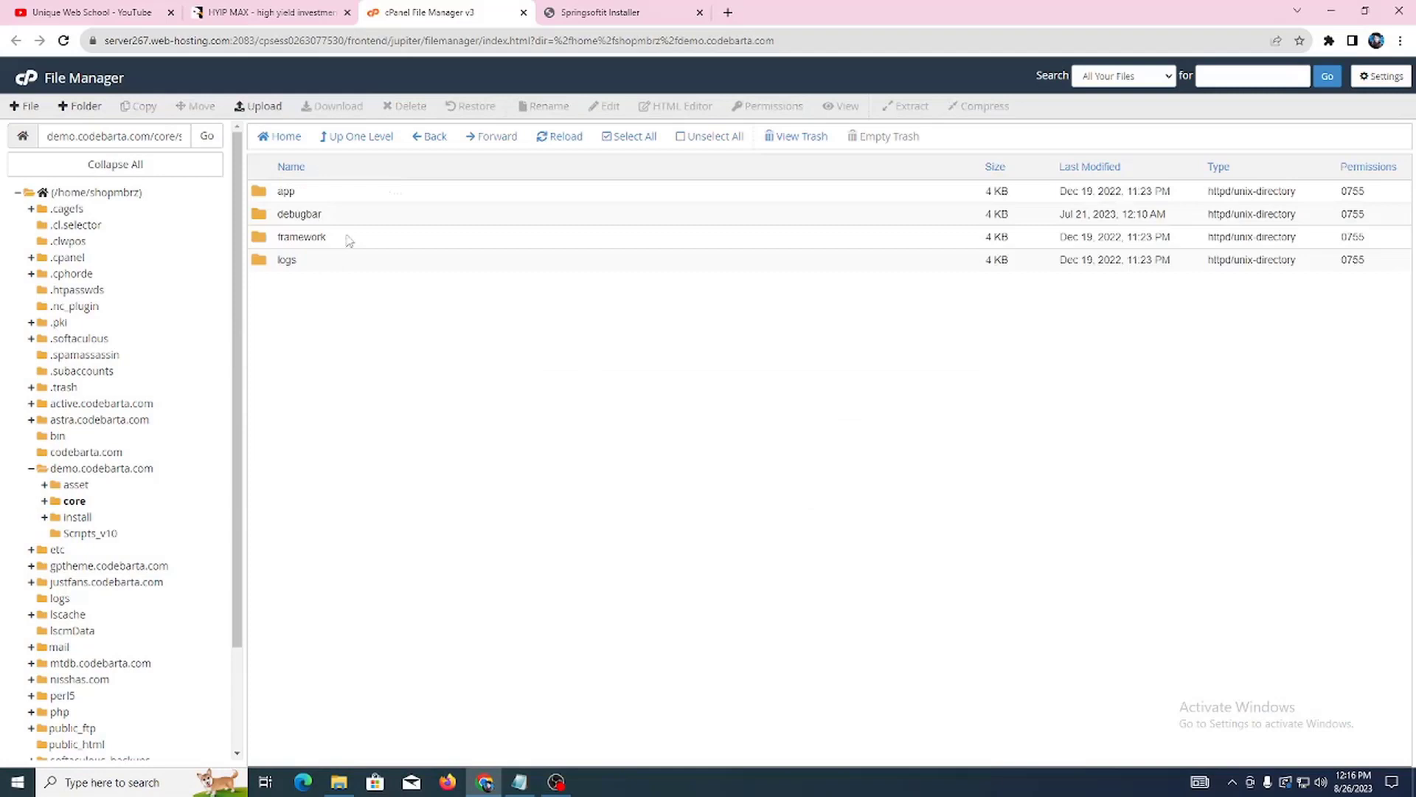
right_click(337, 196)
click(390, 275)
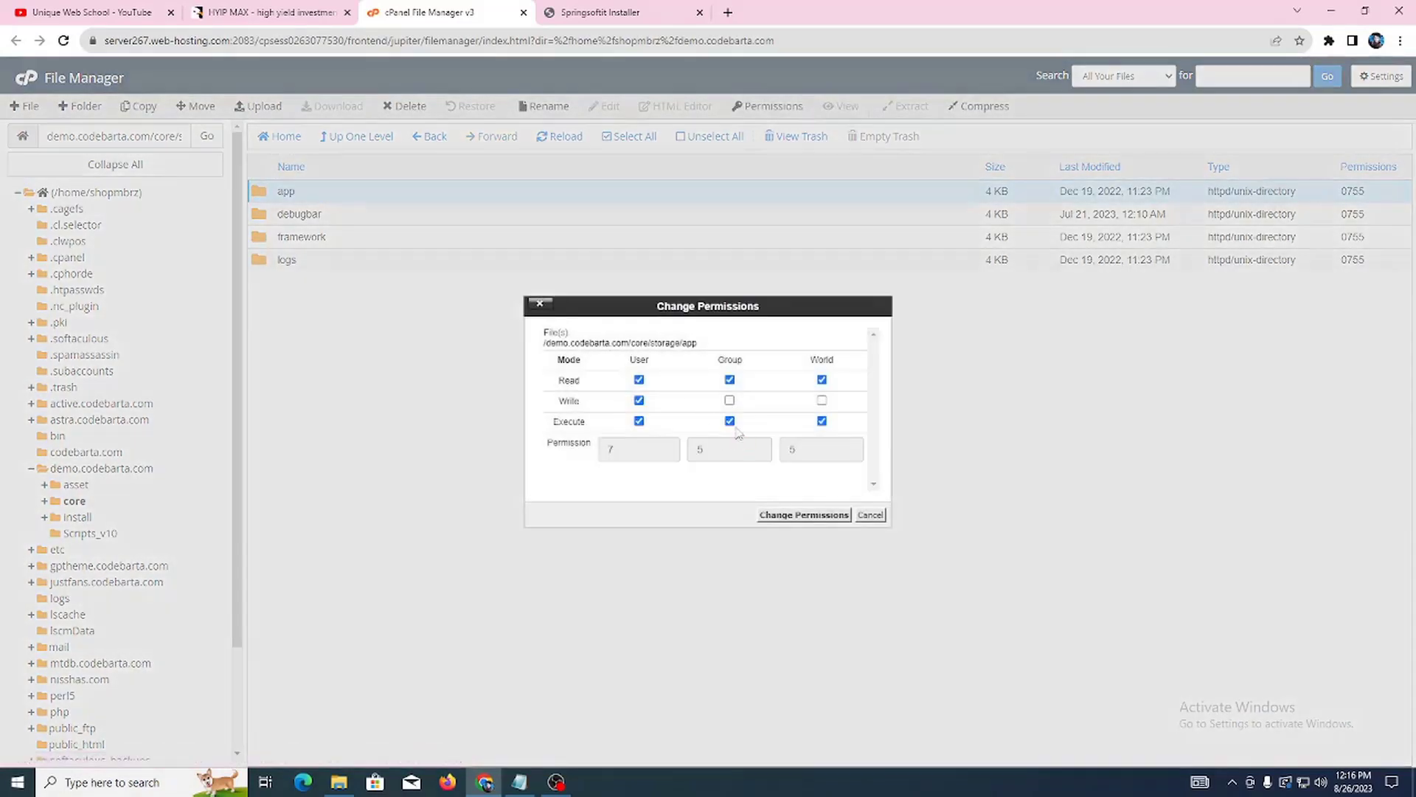
click(730, 400)
click(792, 514)
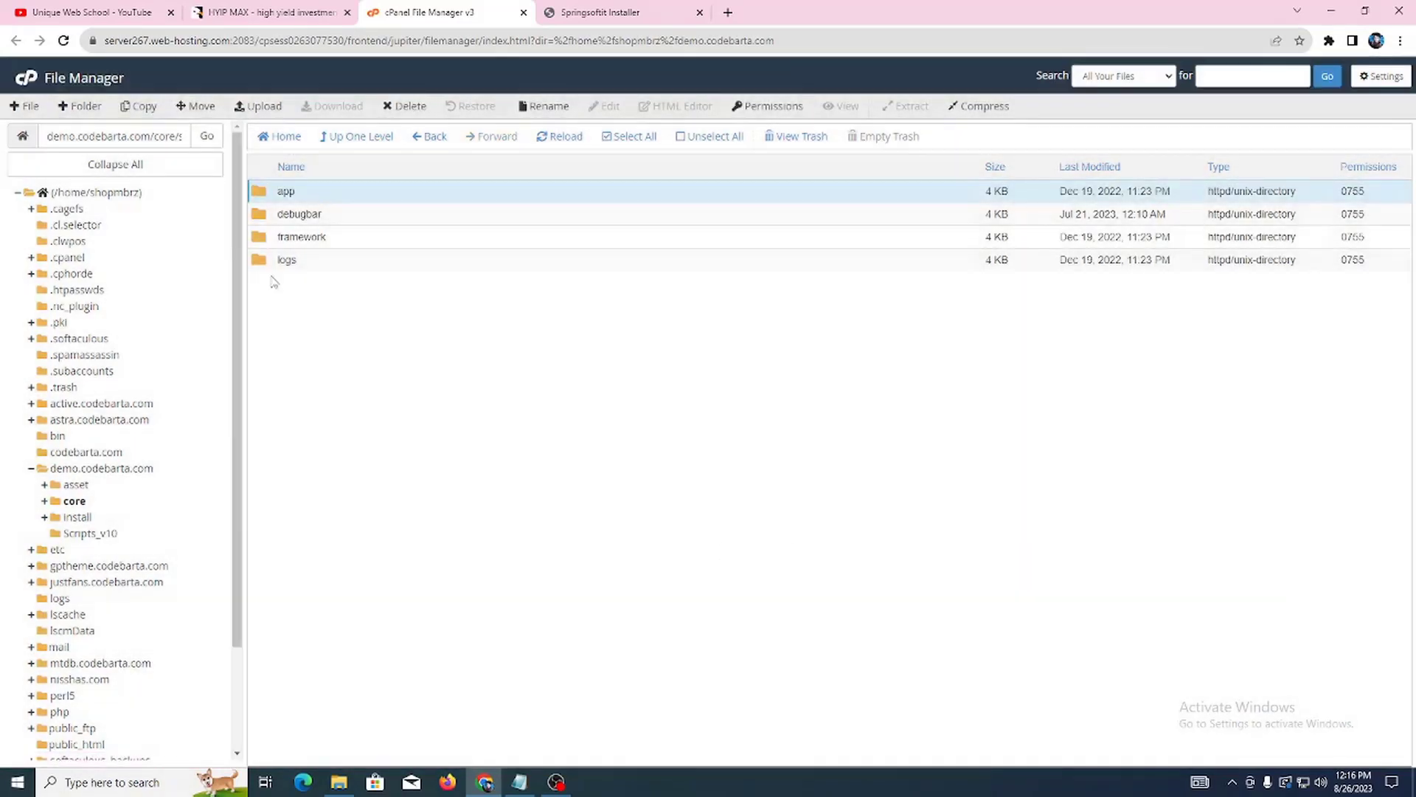
Set the permissions of the framework and logs folders inside core/storage to 775 by enabling group write
right_click(303, 235)
click(390, 311)
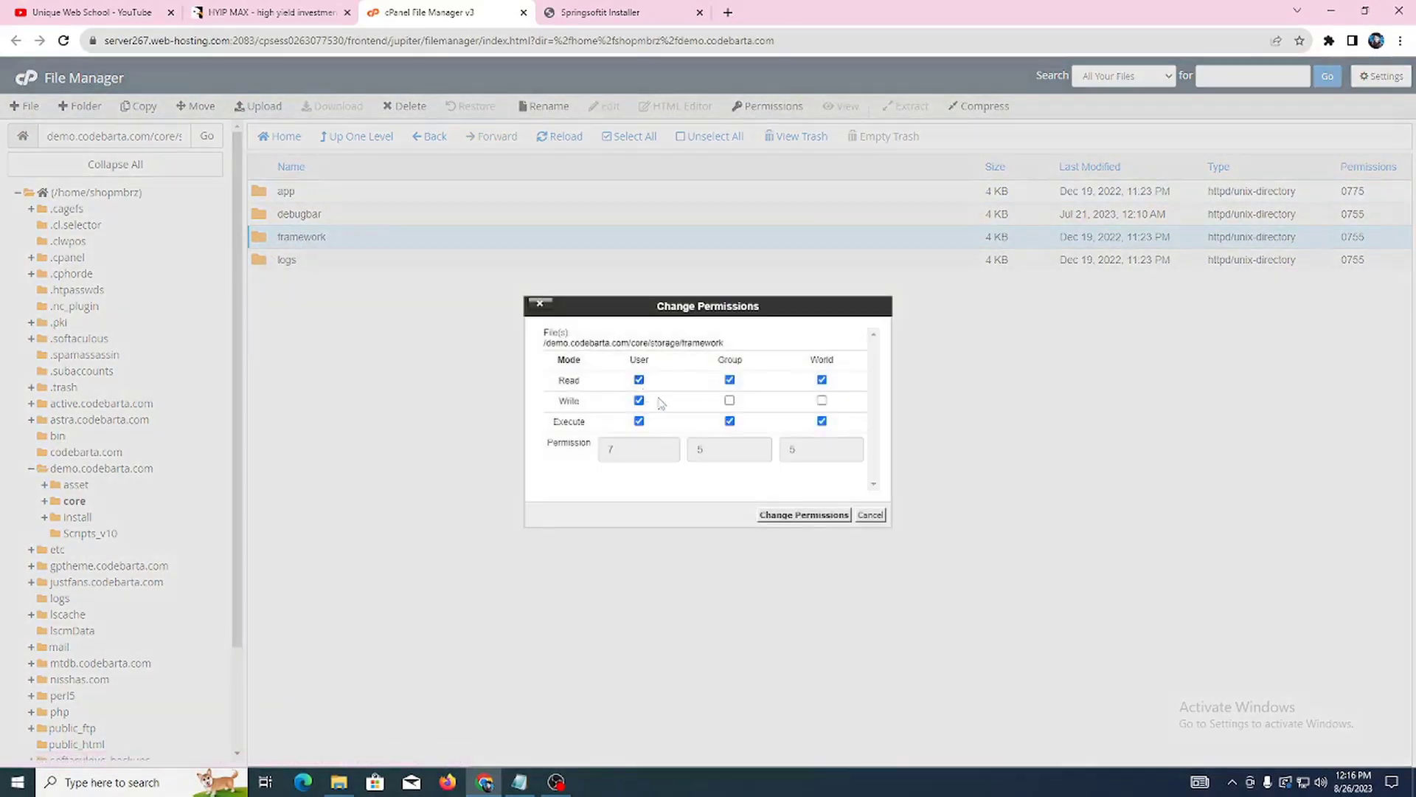
click(729, 399)
click(804, 514)
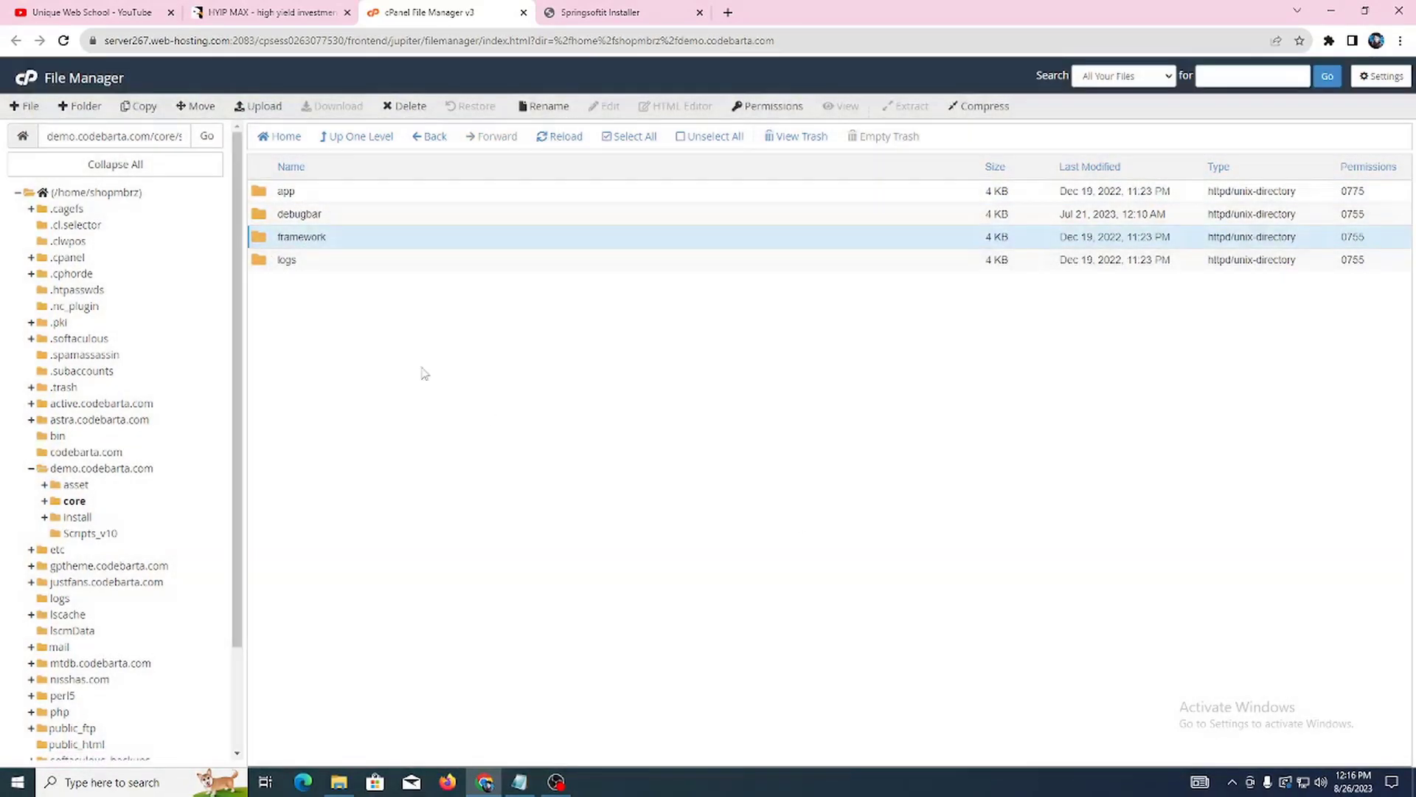
right_click(321, 275)
click(390, 340)
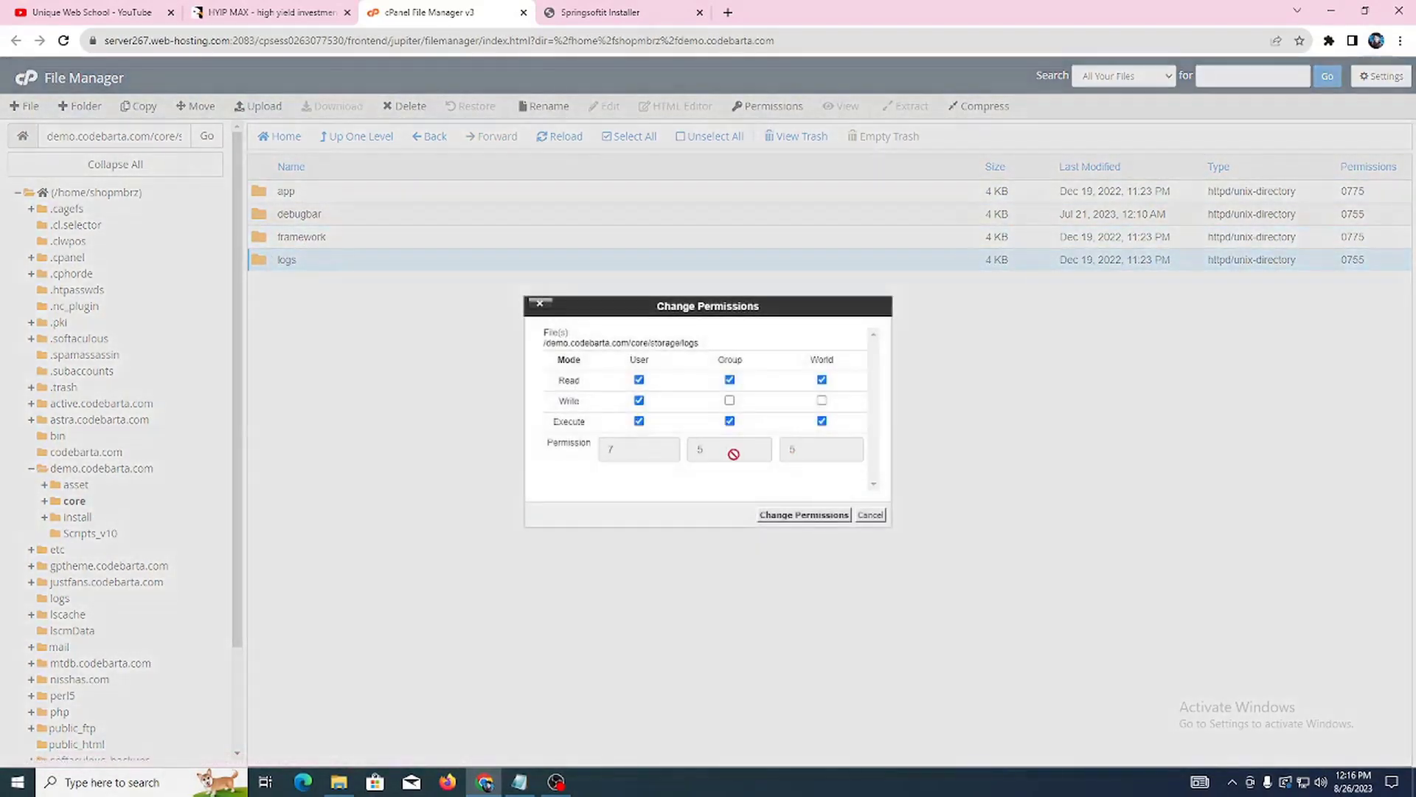
click(730, 400)
click(784, 515)
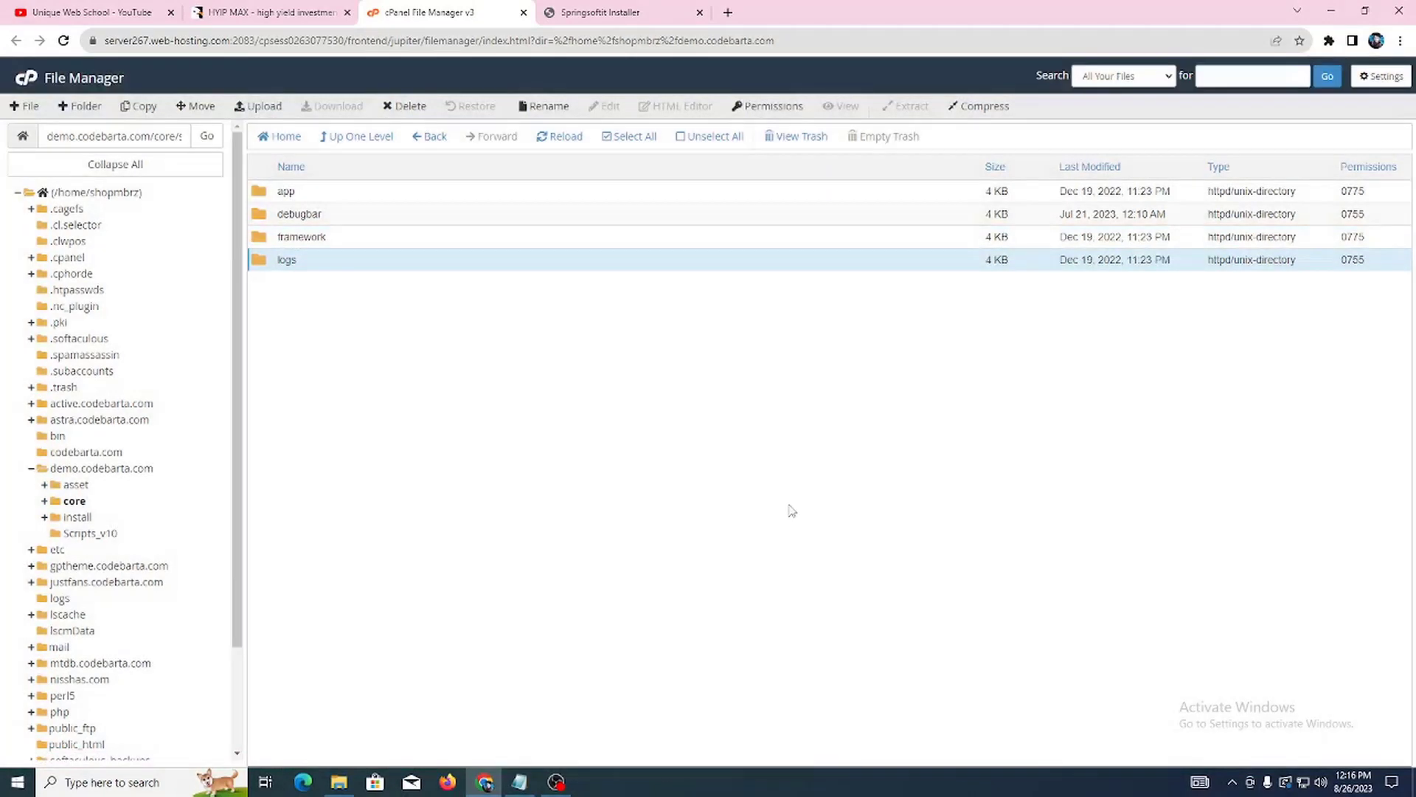
Reload the installer's file permission check, proceed to the database setup form and review its purchase code, site URL and database fields
click(686, 12)
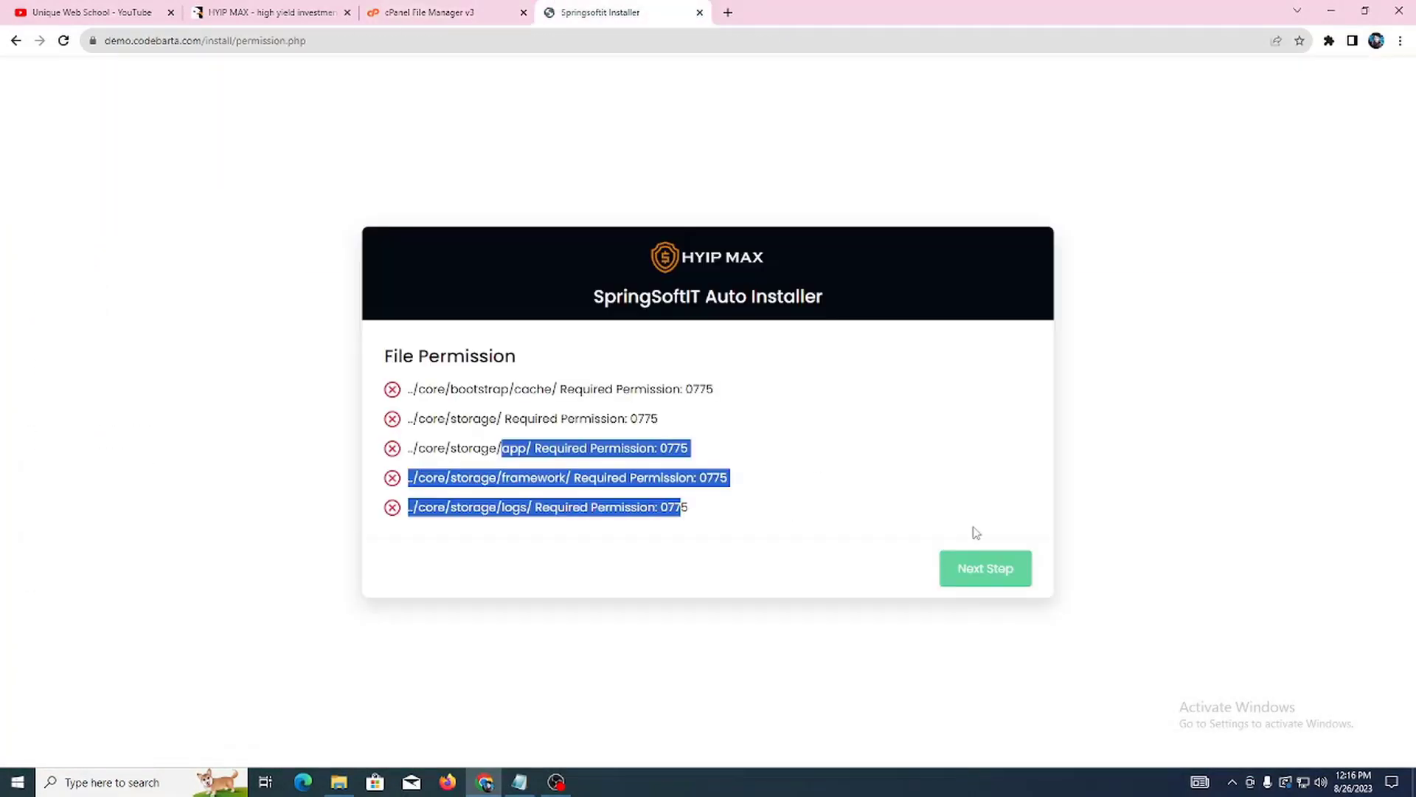
right_click(1081, 332)
click(1117, 374)
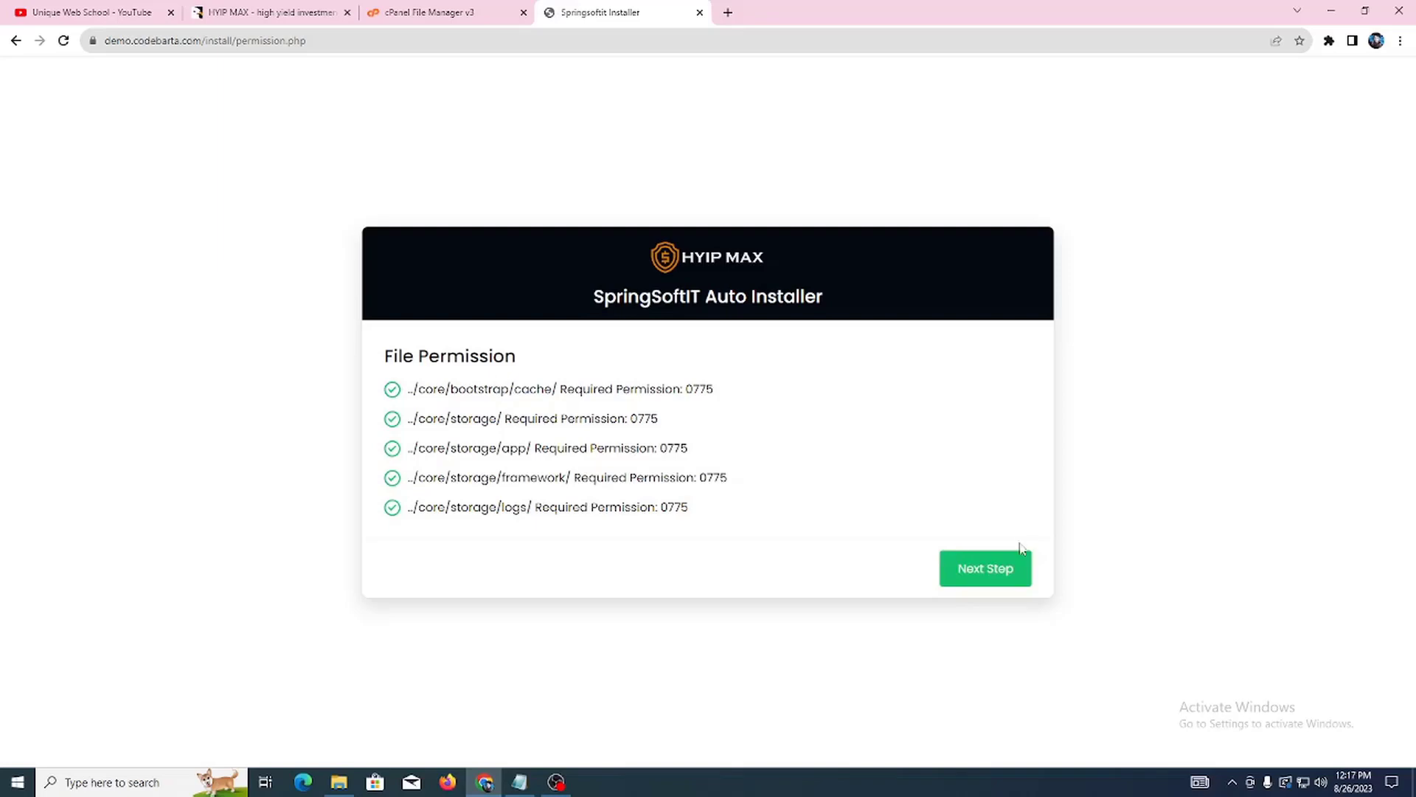
click(1009, 575)
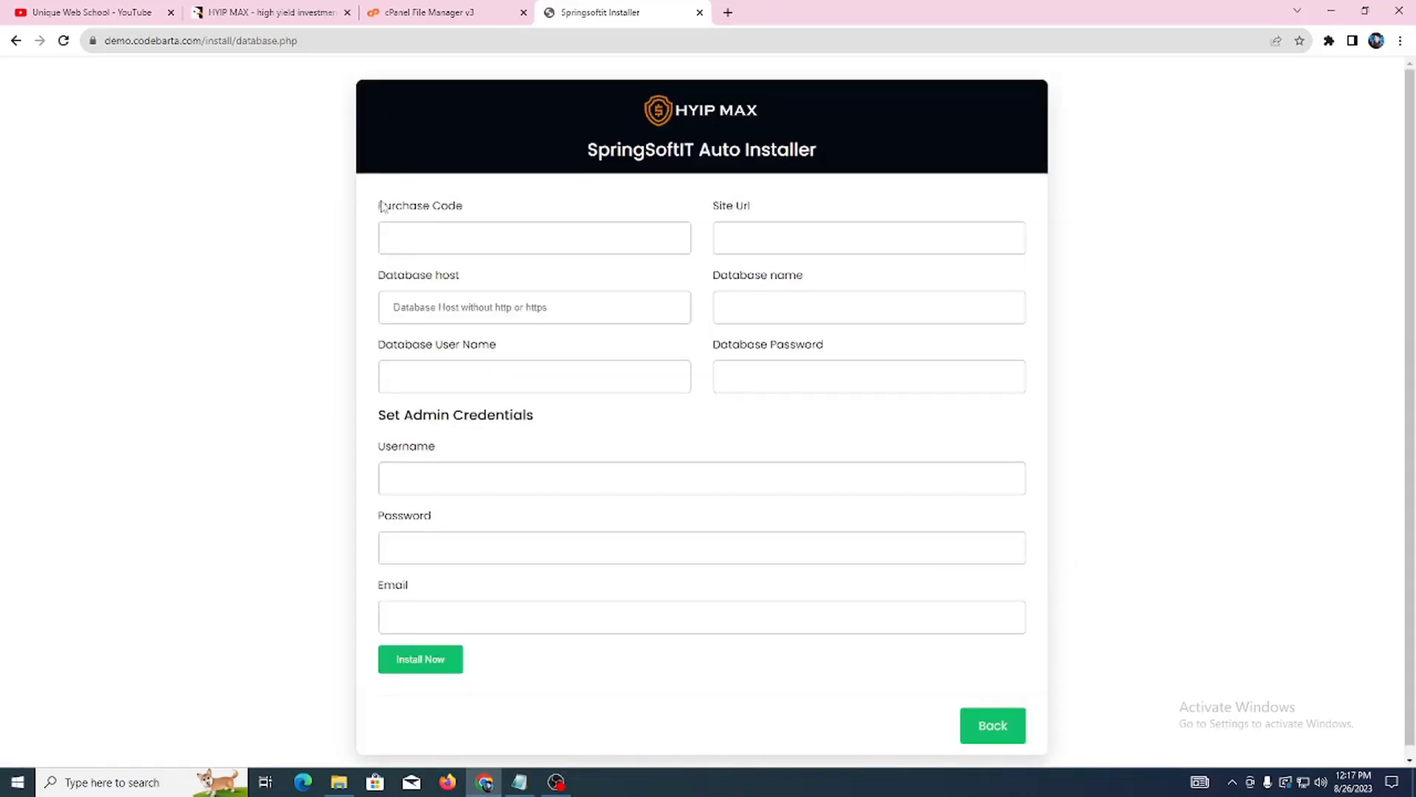
drag(375, 206, 525, 206)
drag(723, 206, 784, 206)
drag(375, 276, 483, 277)
drag(762, 275, 857, 277)
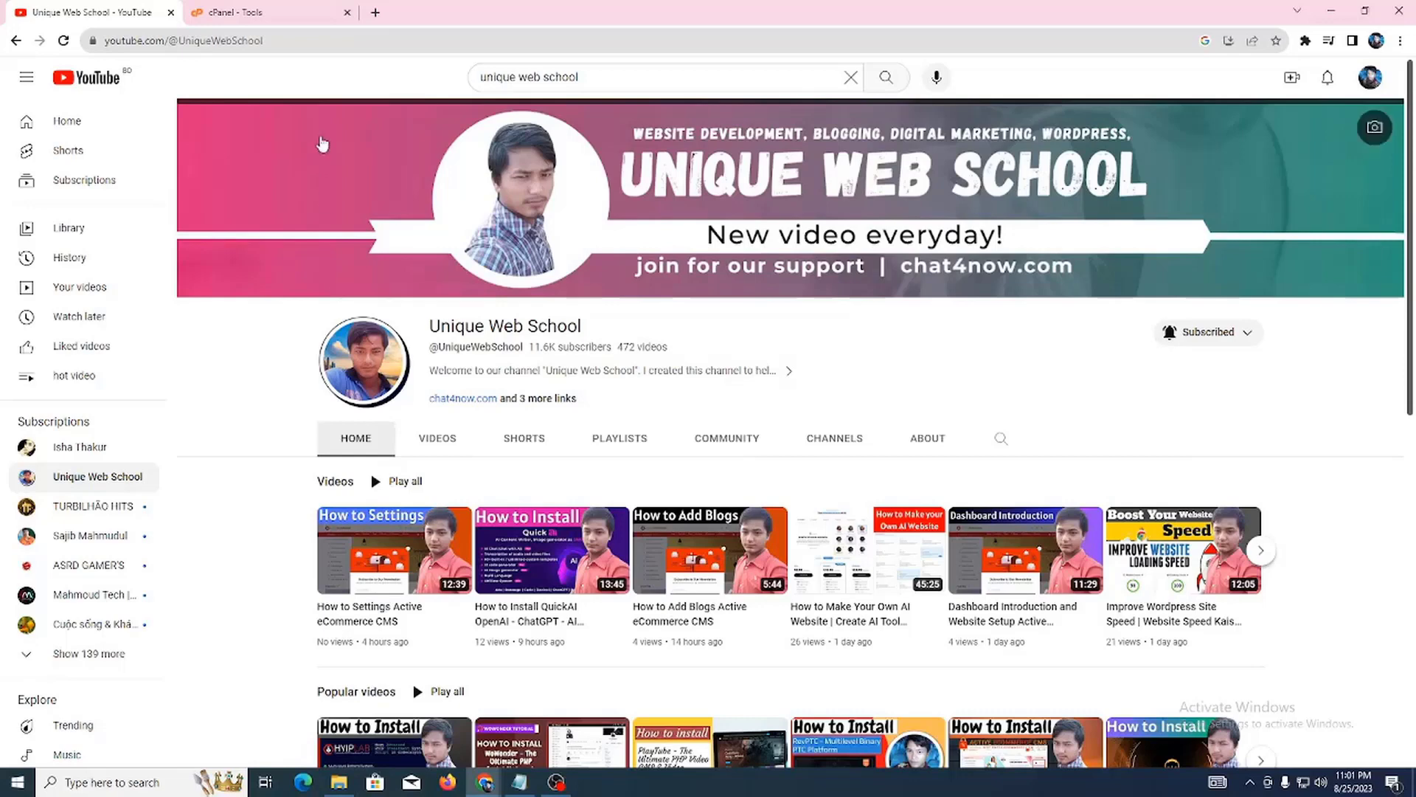
Open the MySQL Databases page in cPanel and review its section for creating a new database
click(269, 15)
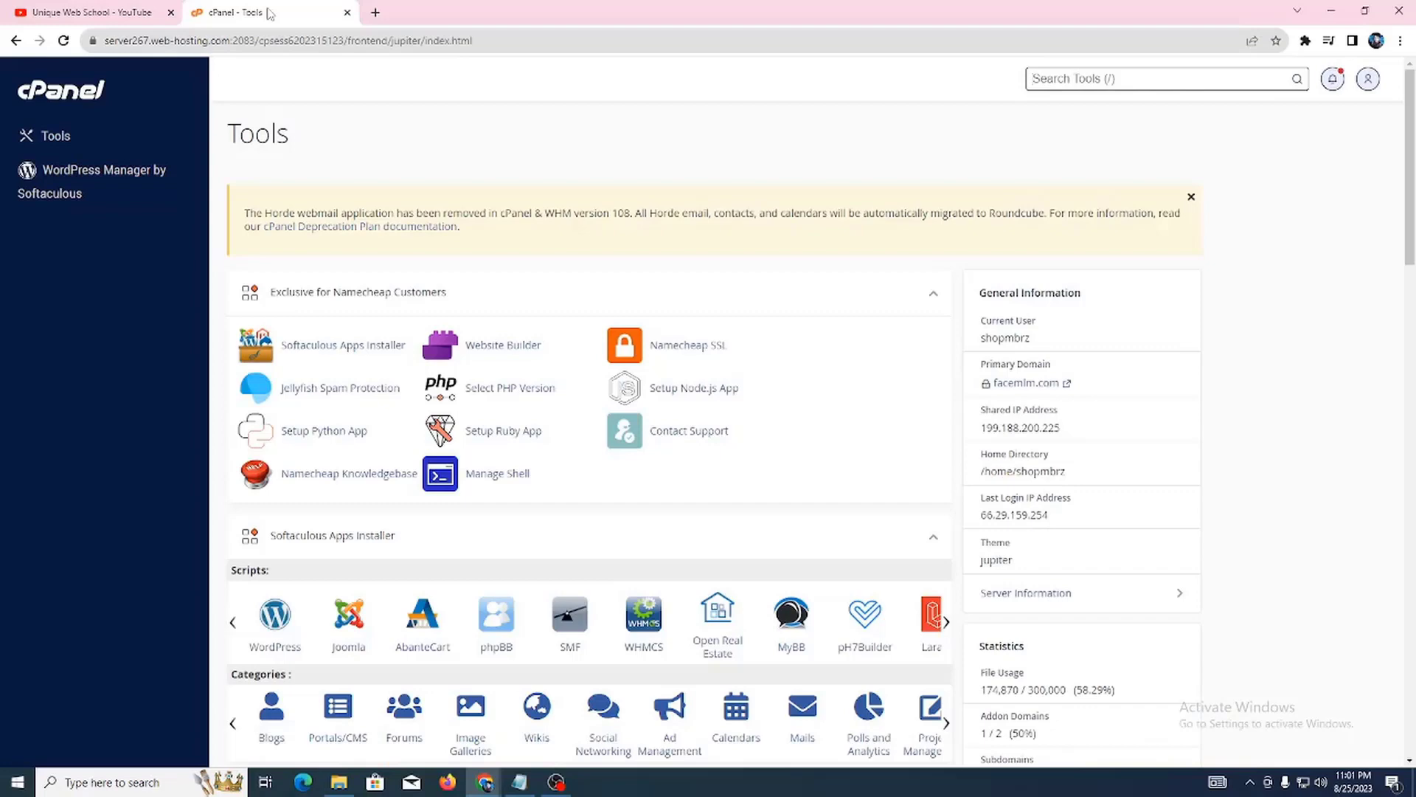
scroll(707, 255, down, 2)
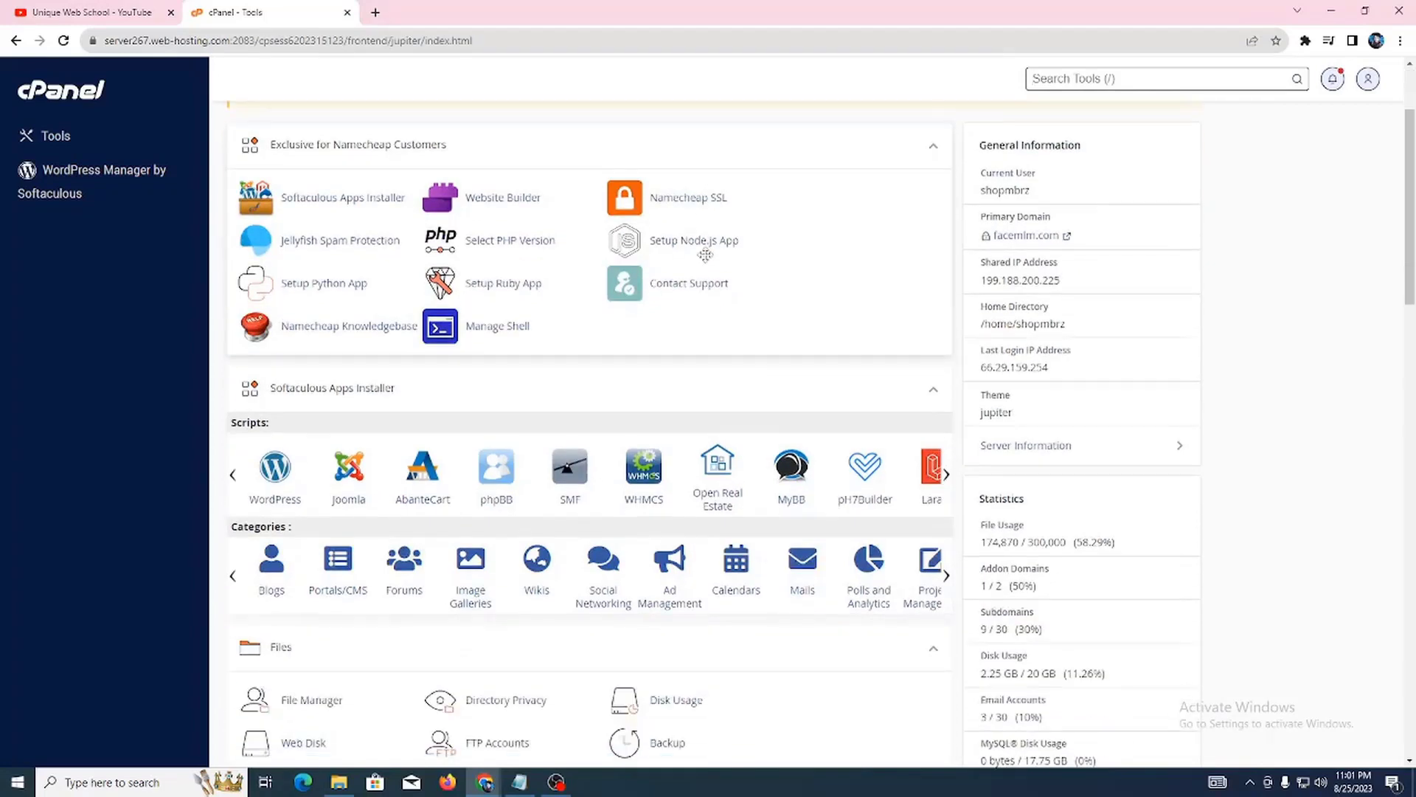
scroll(705, 255, down, 7)
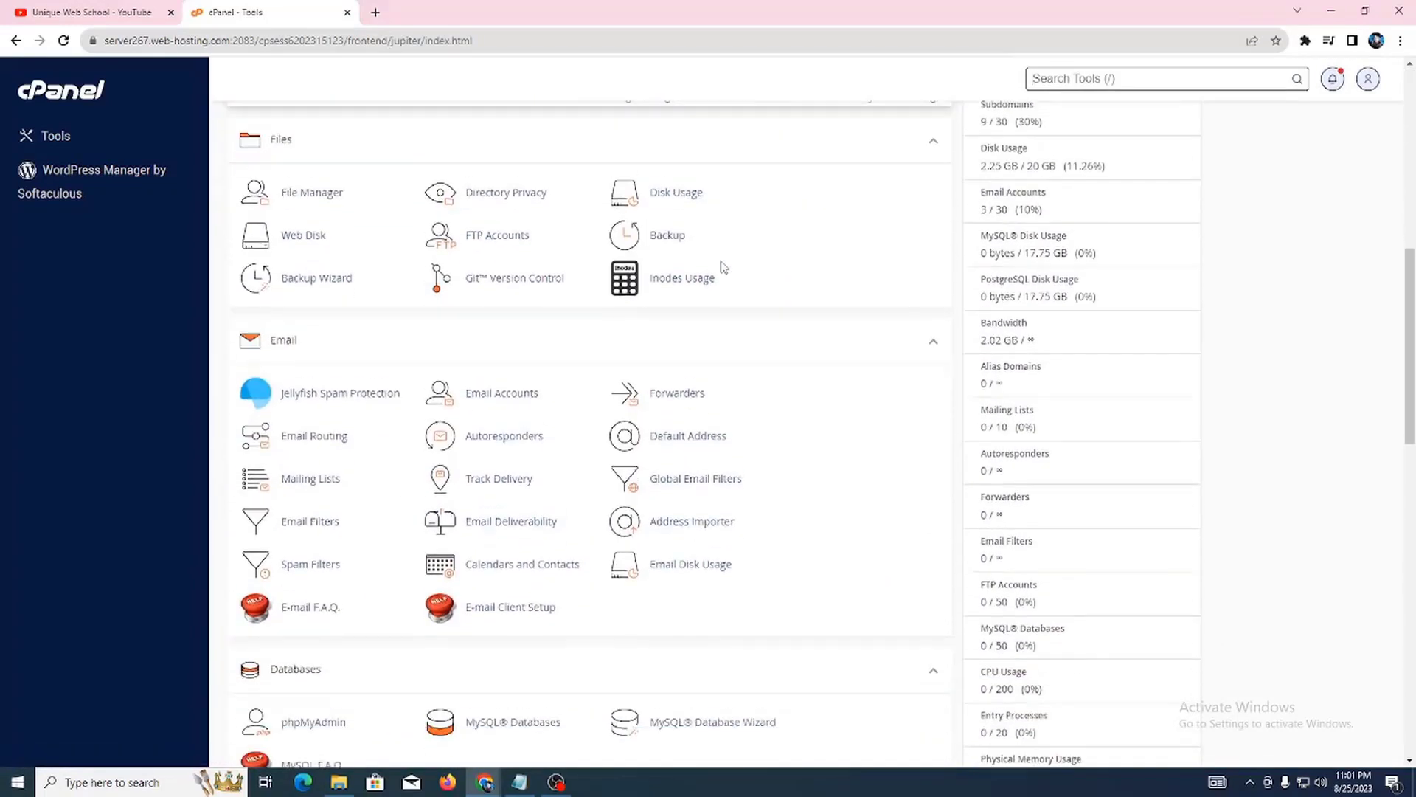
scroll(723, 270, down, 5)
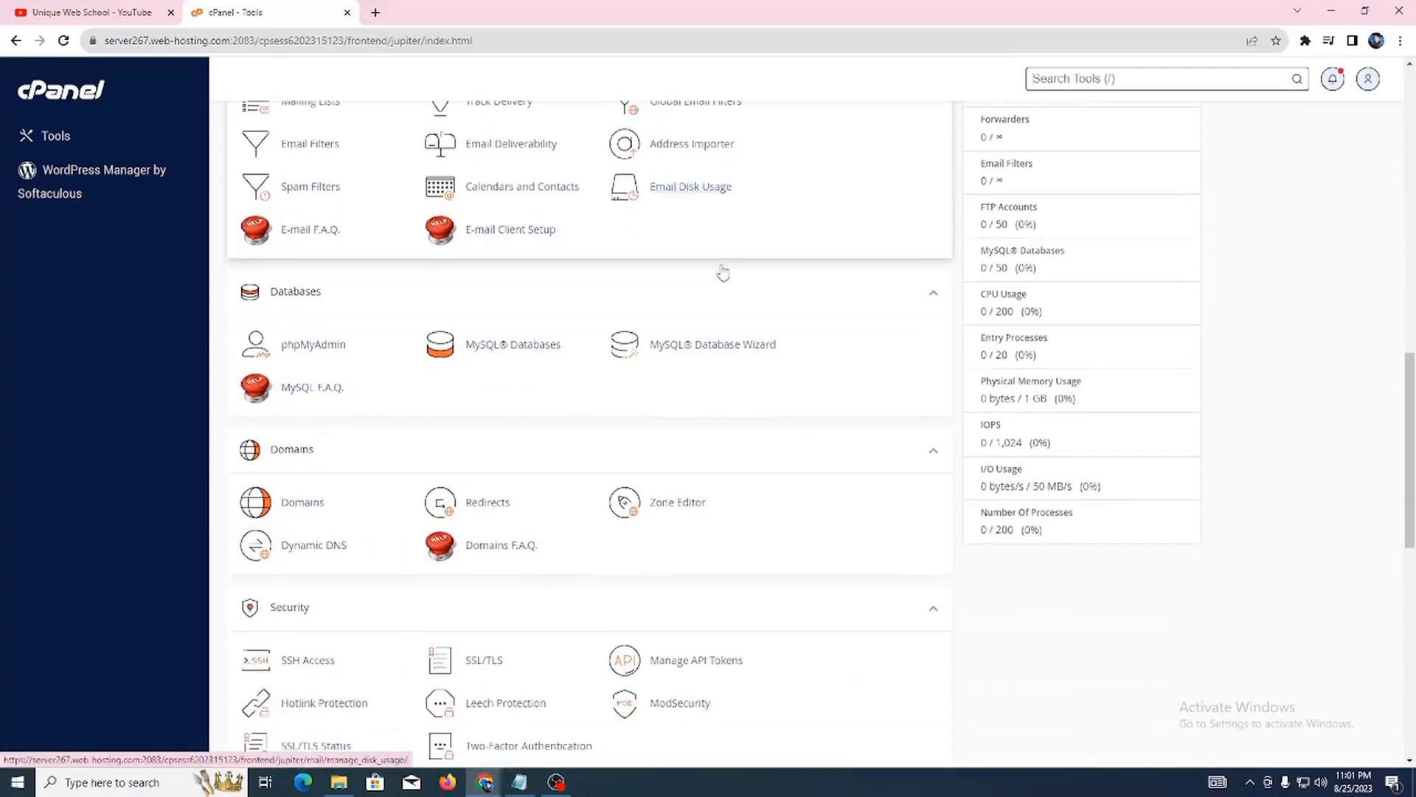
click(503, 355)
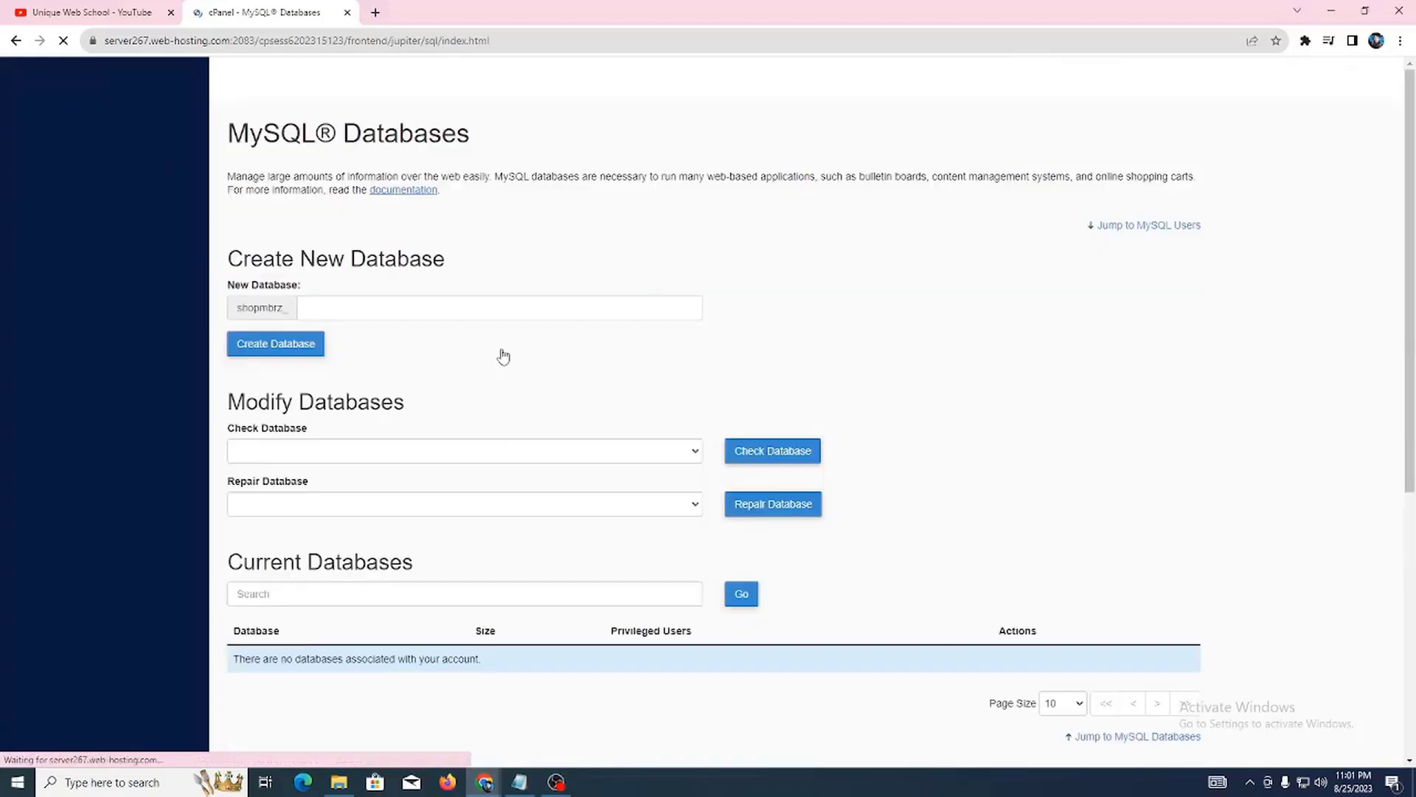
scroll(567, 357, down, 4)
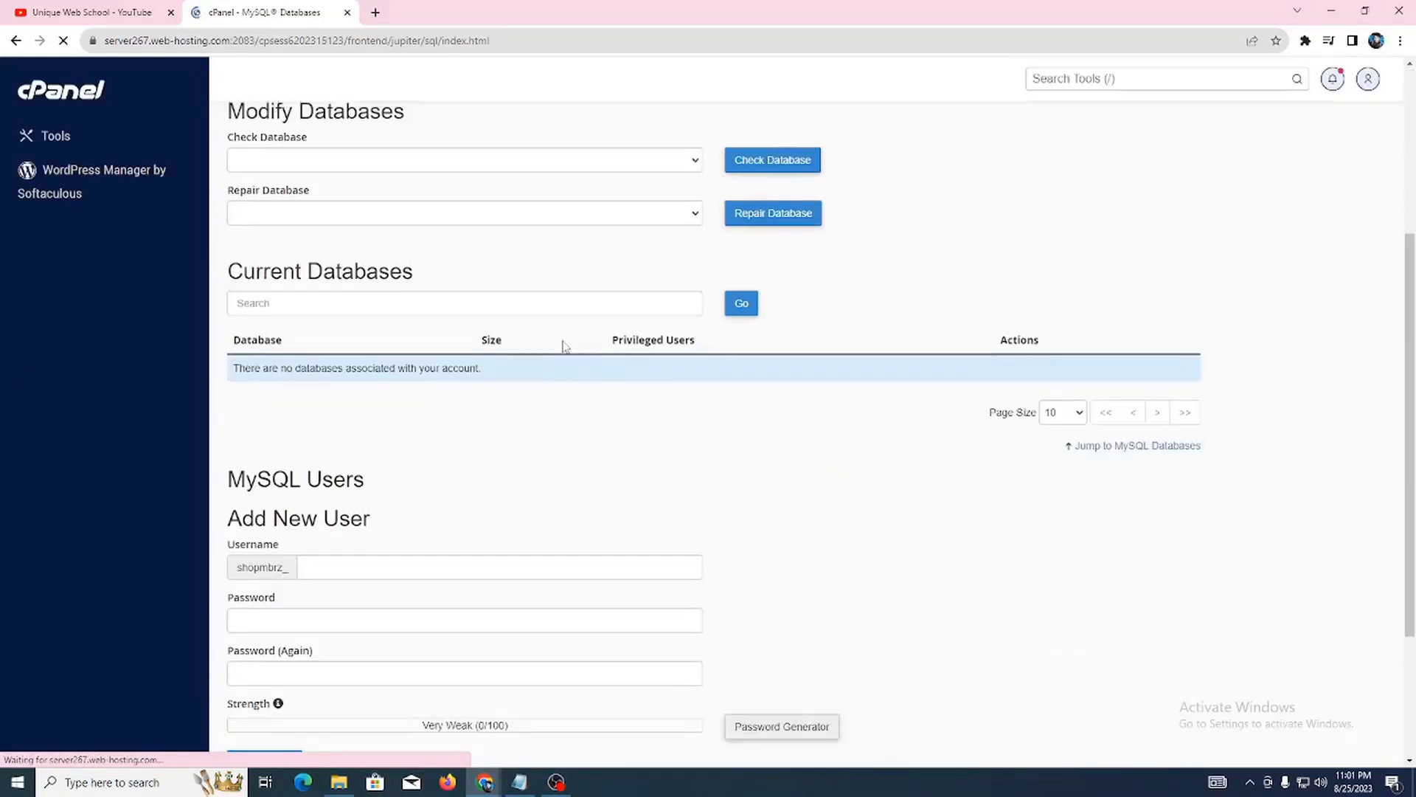
scroll(564, 351, up, 4)
drag(230, 249, 395, 253)
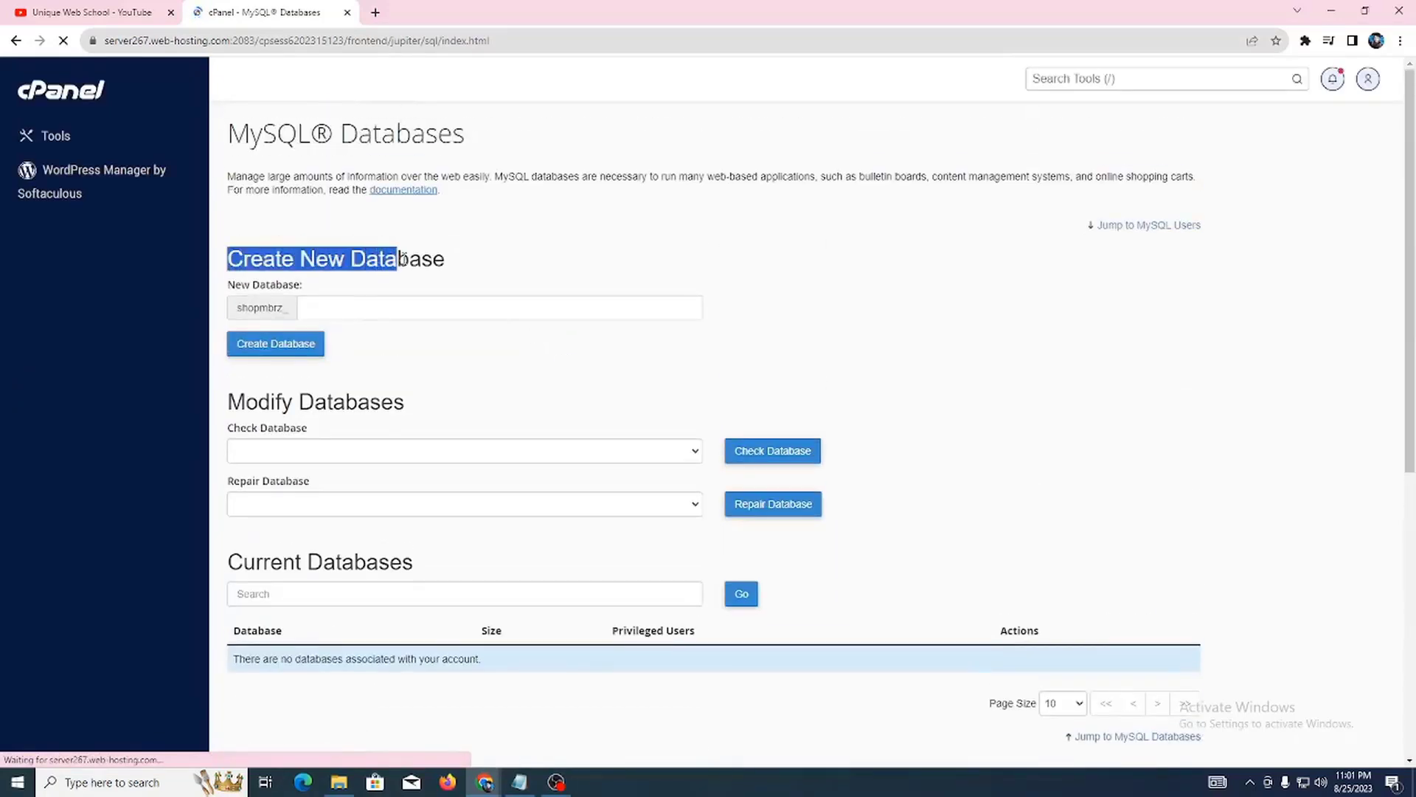
click(458, 265)
drag(293, 299, 371, 284)
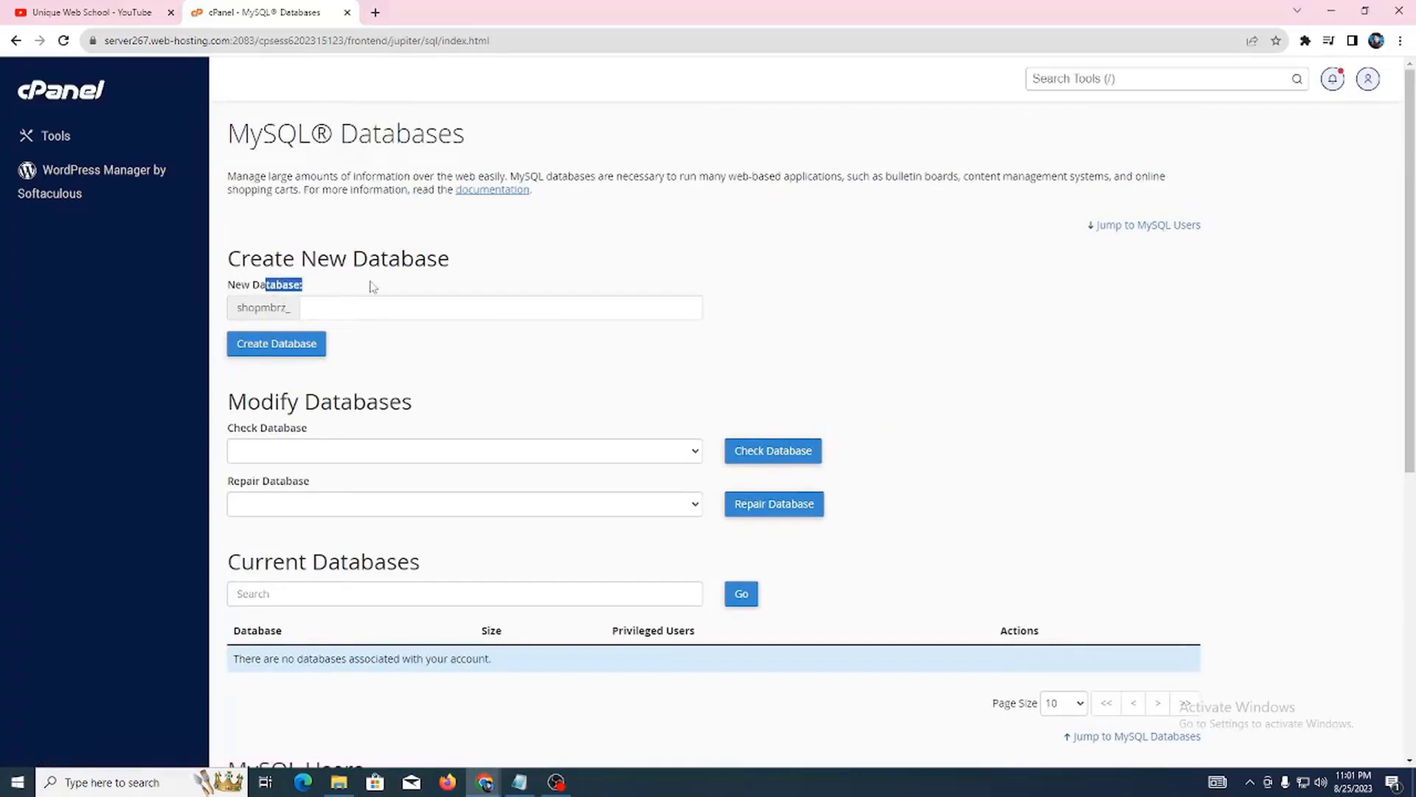
click(380, 296)
click(444, 281)
Copy the UniqueWebSchool handle from the YouTube channel page, create a MySQL database with that name and return to the database overview
click(96, 13)
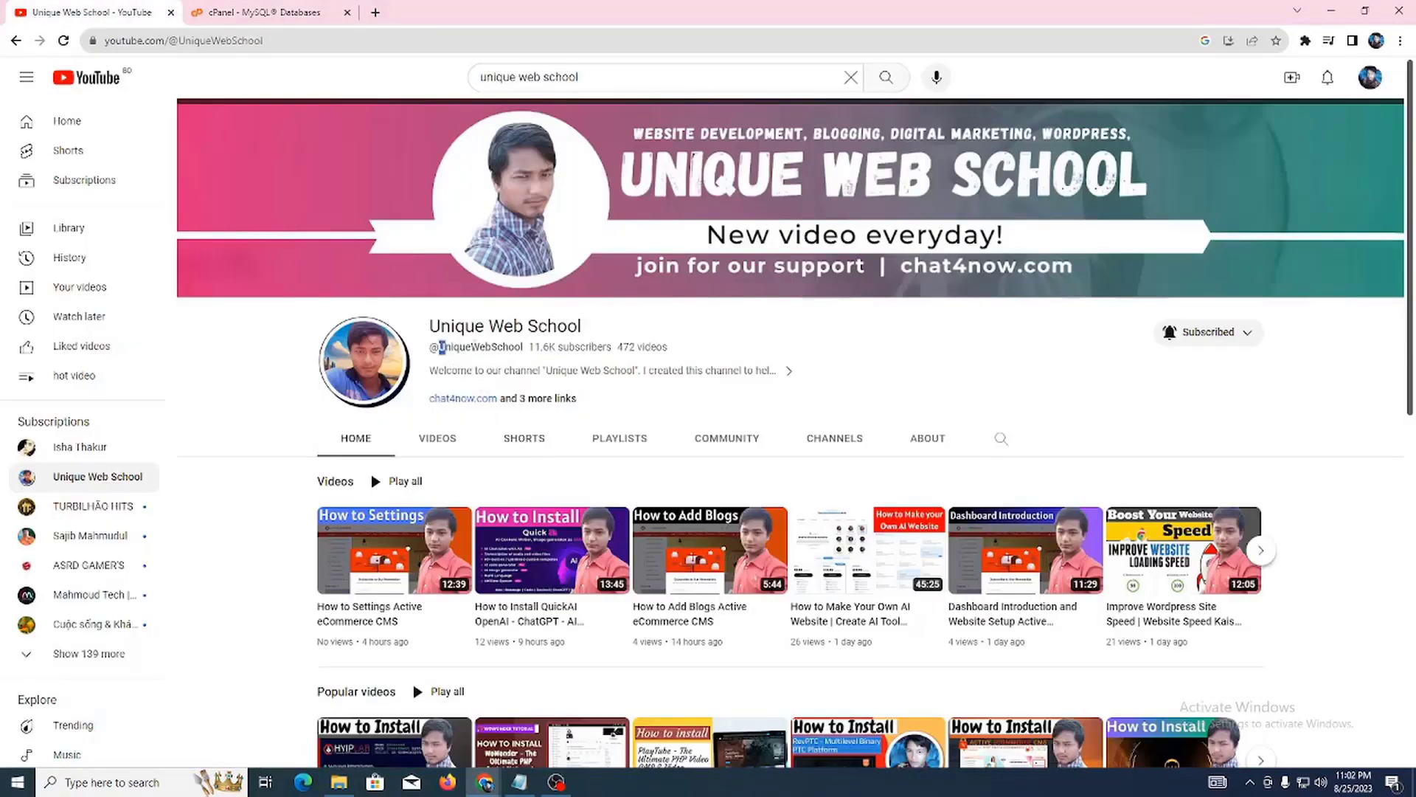
drag(441, 346, 532, 346)
right_click(502, 346)
click(539, 358)
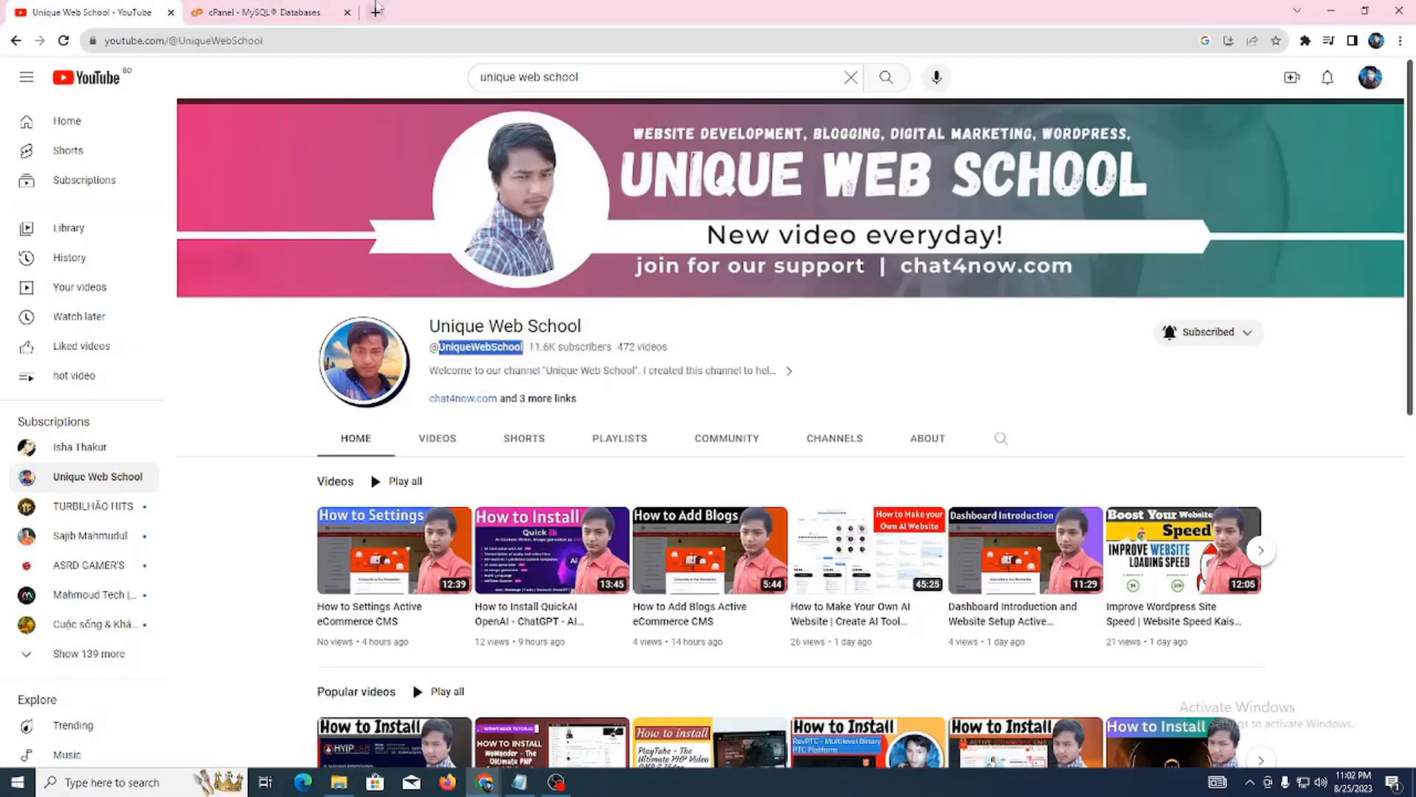
click(317, 13)
click(438, 318)
key(ctrl+v)
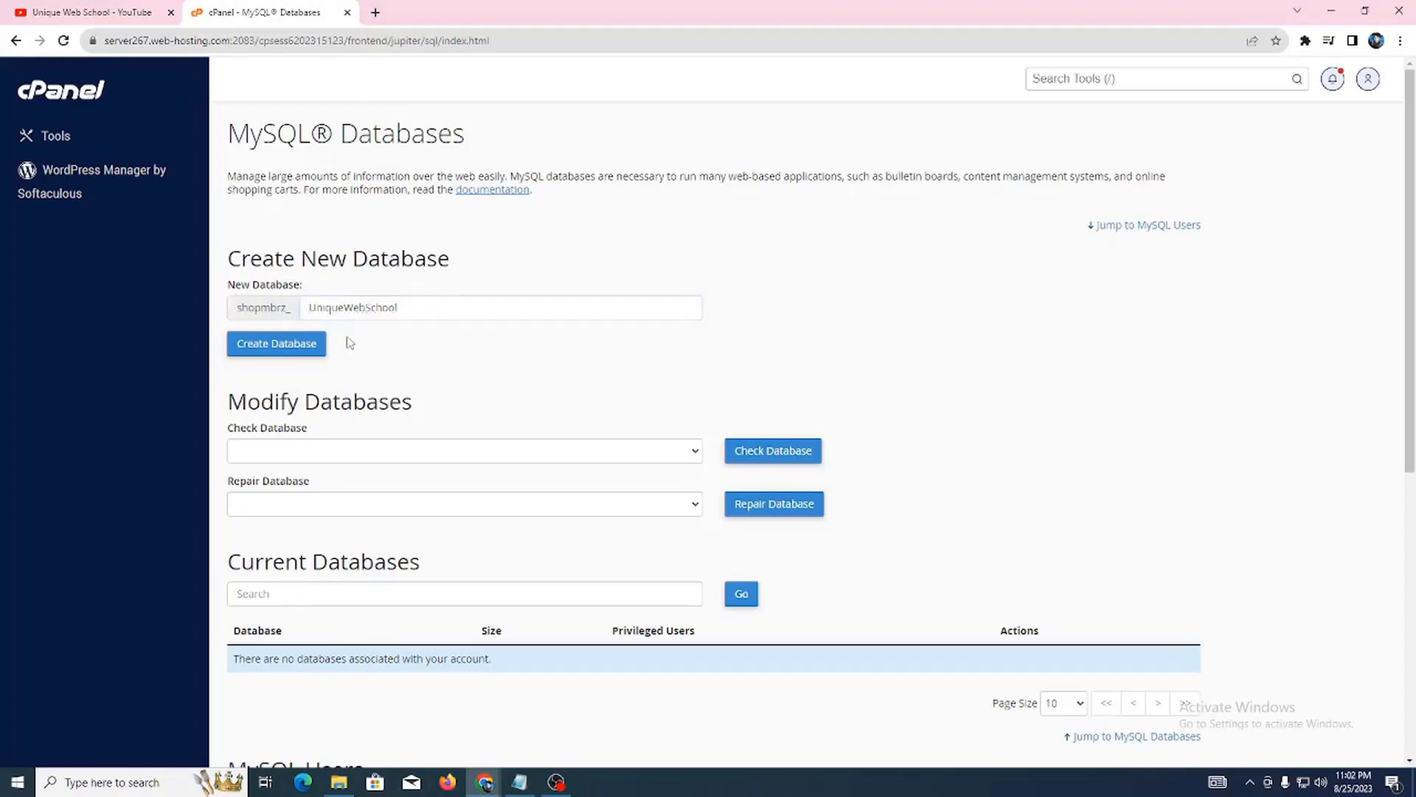
click(295, 348)
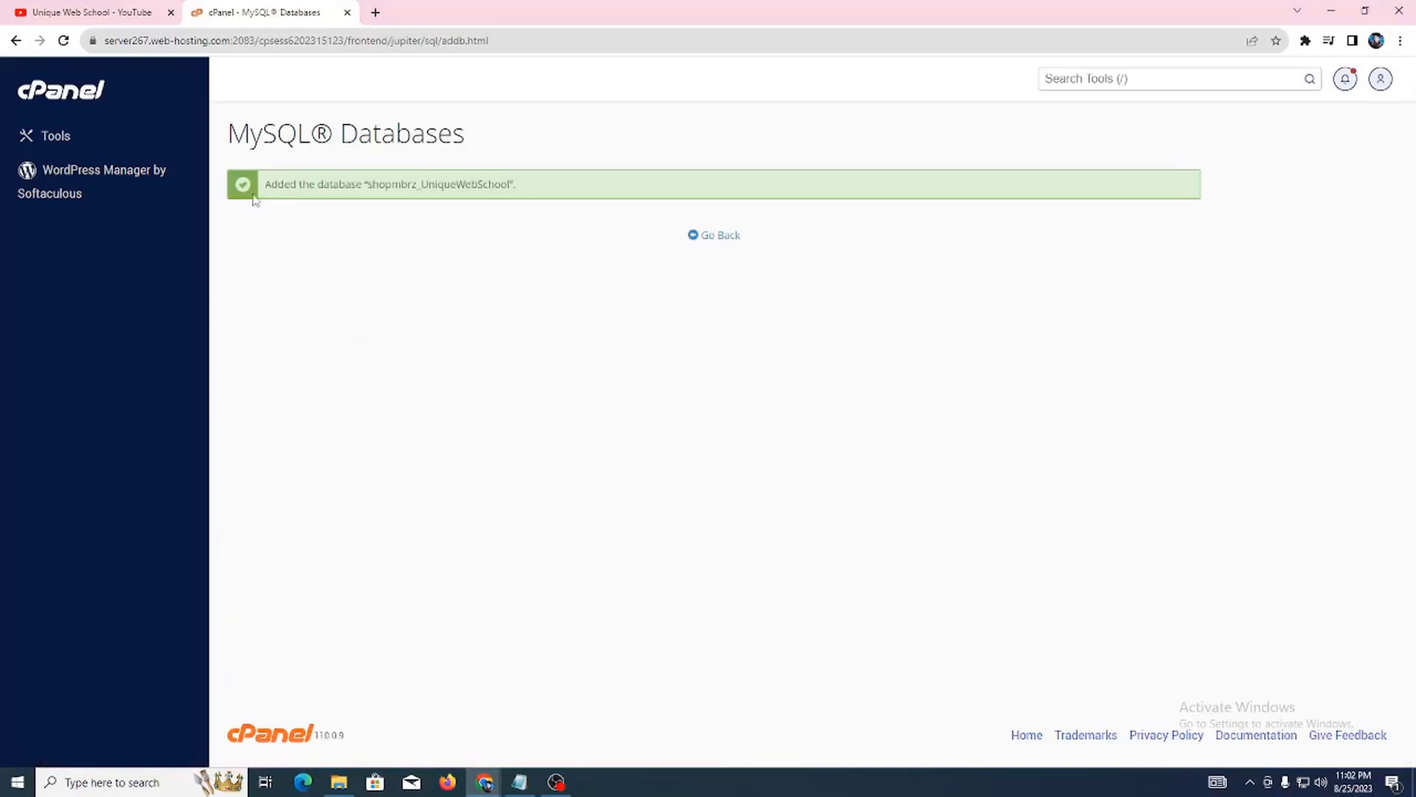
drag(277, 189, 509, 186)
click(580, 197)
click(721, 238)
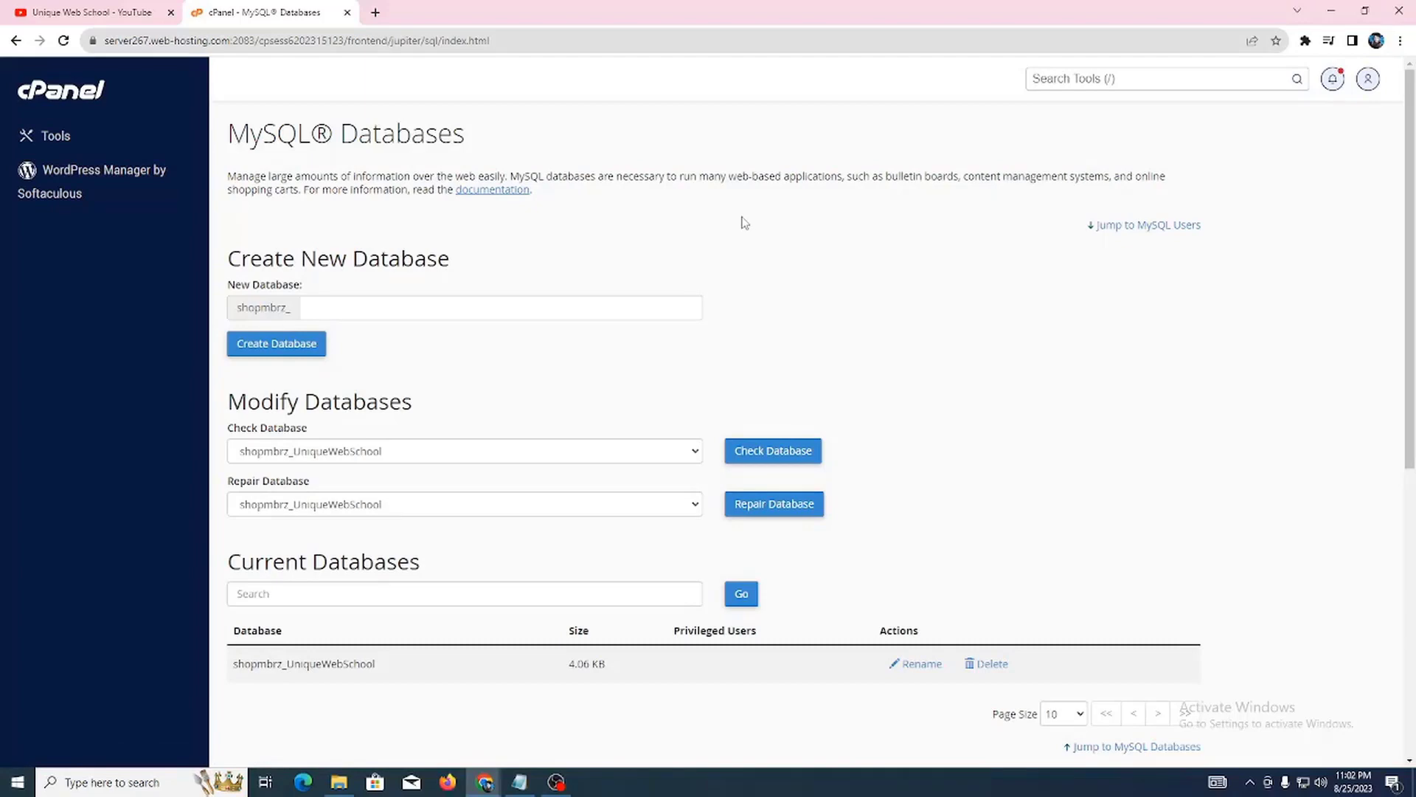
Enter UniqueWebSchooluser as the username for a new MySQL user
scroll(743, 222, down, 7)
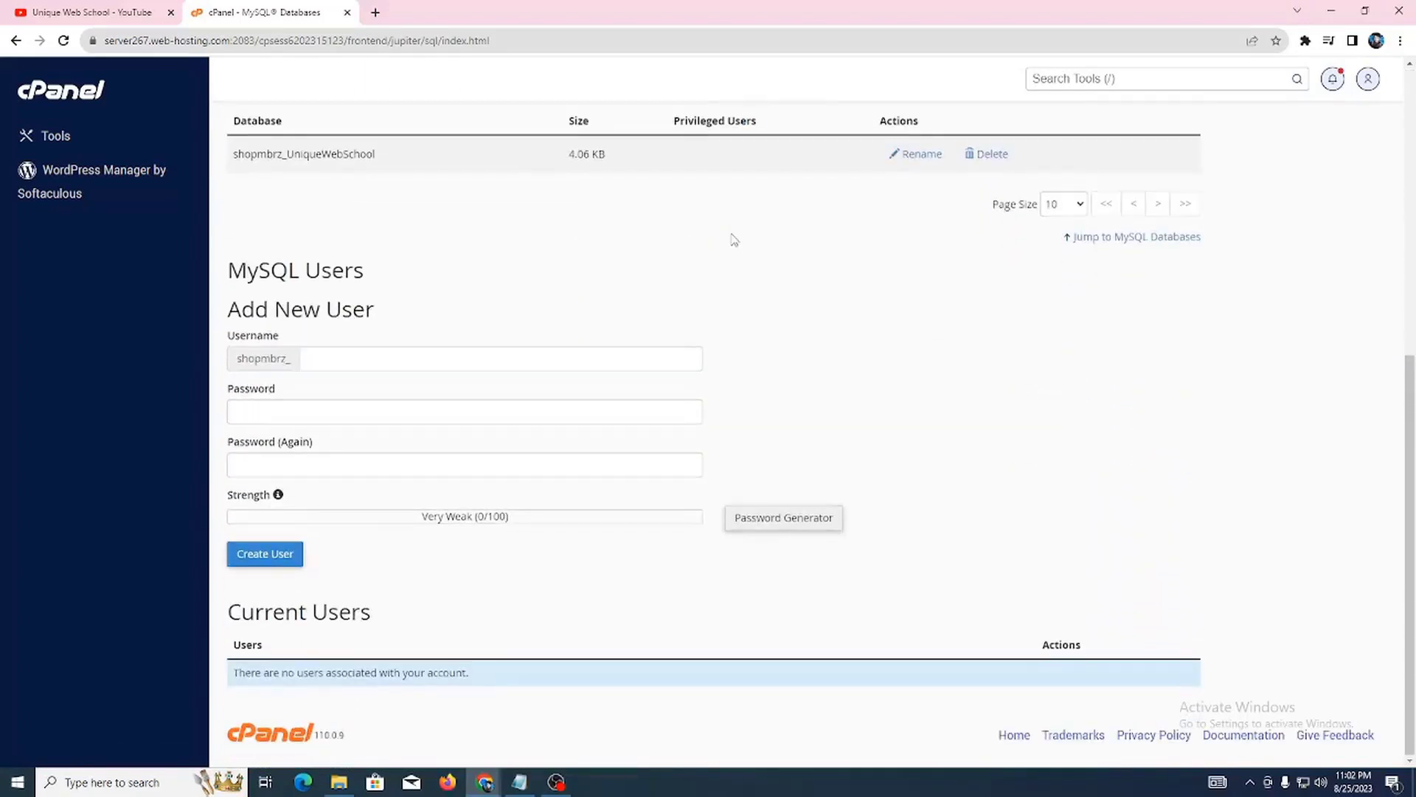
drag(253, 320, 446, 316)
click(446, 317)
click(357, 358)
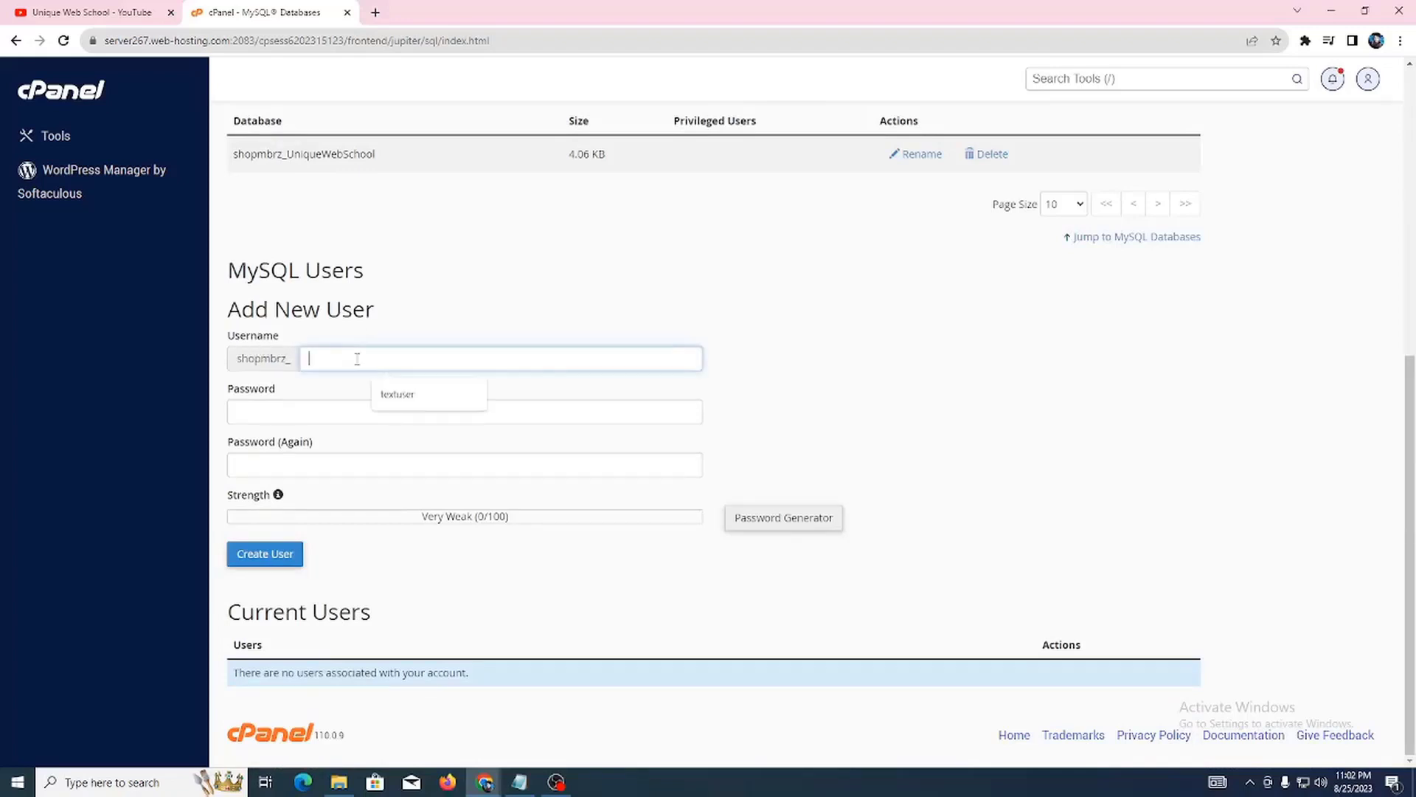
key(ctrl+v)
text(us)
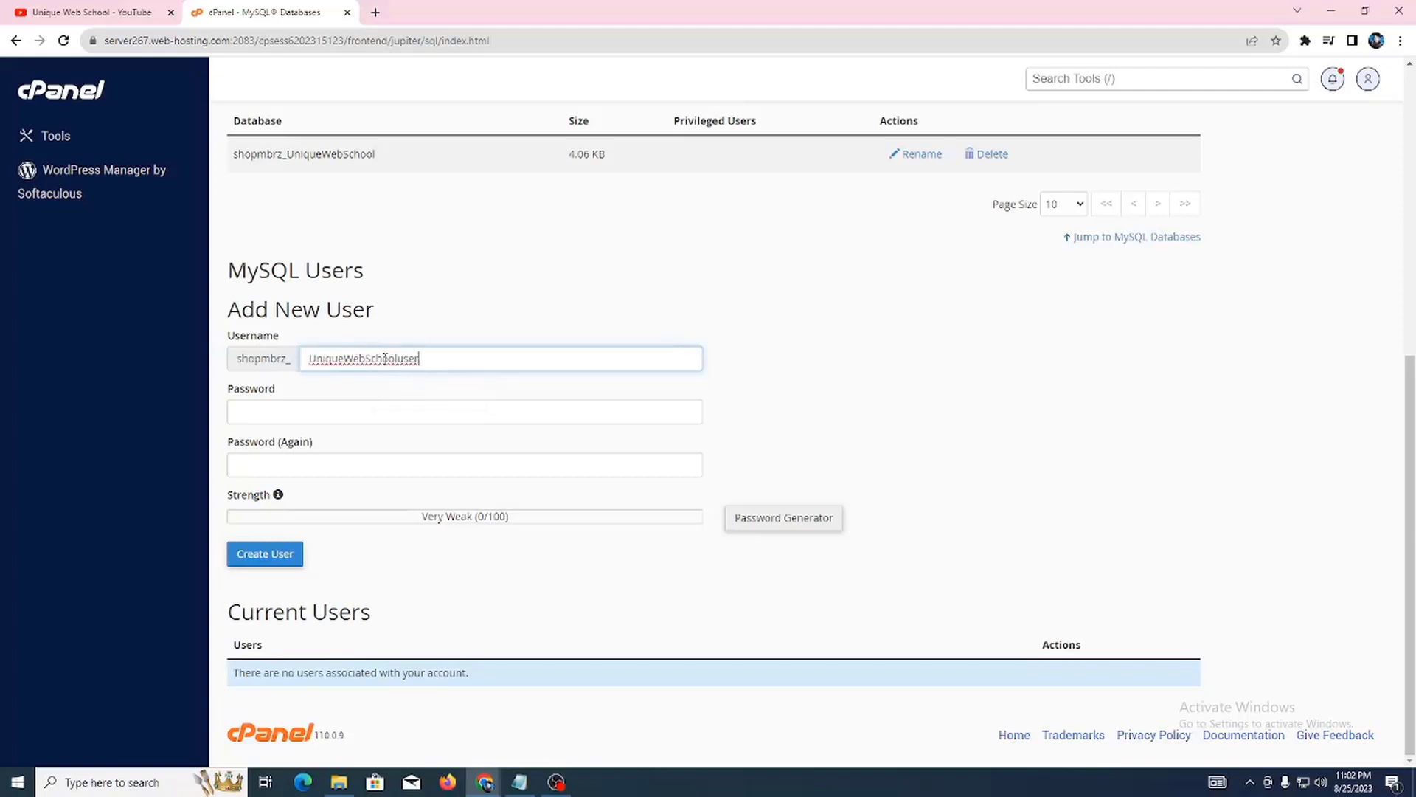
drag(250, 391, 277, 390)
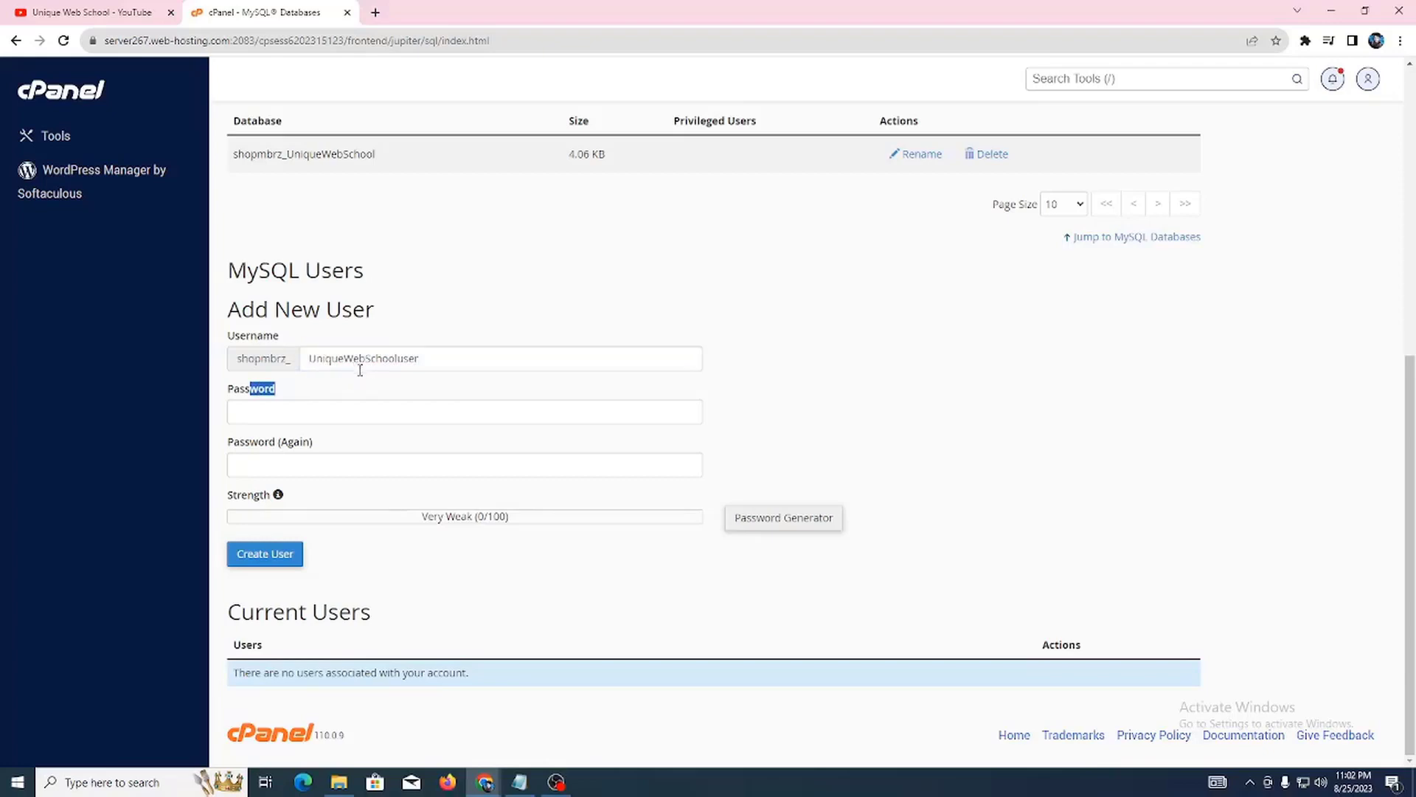
Generate a fresh random password for the new MySQL user with the Password Generator and copy it
click(789, 521)
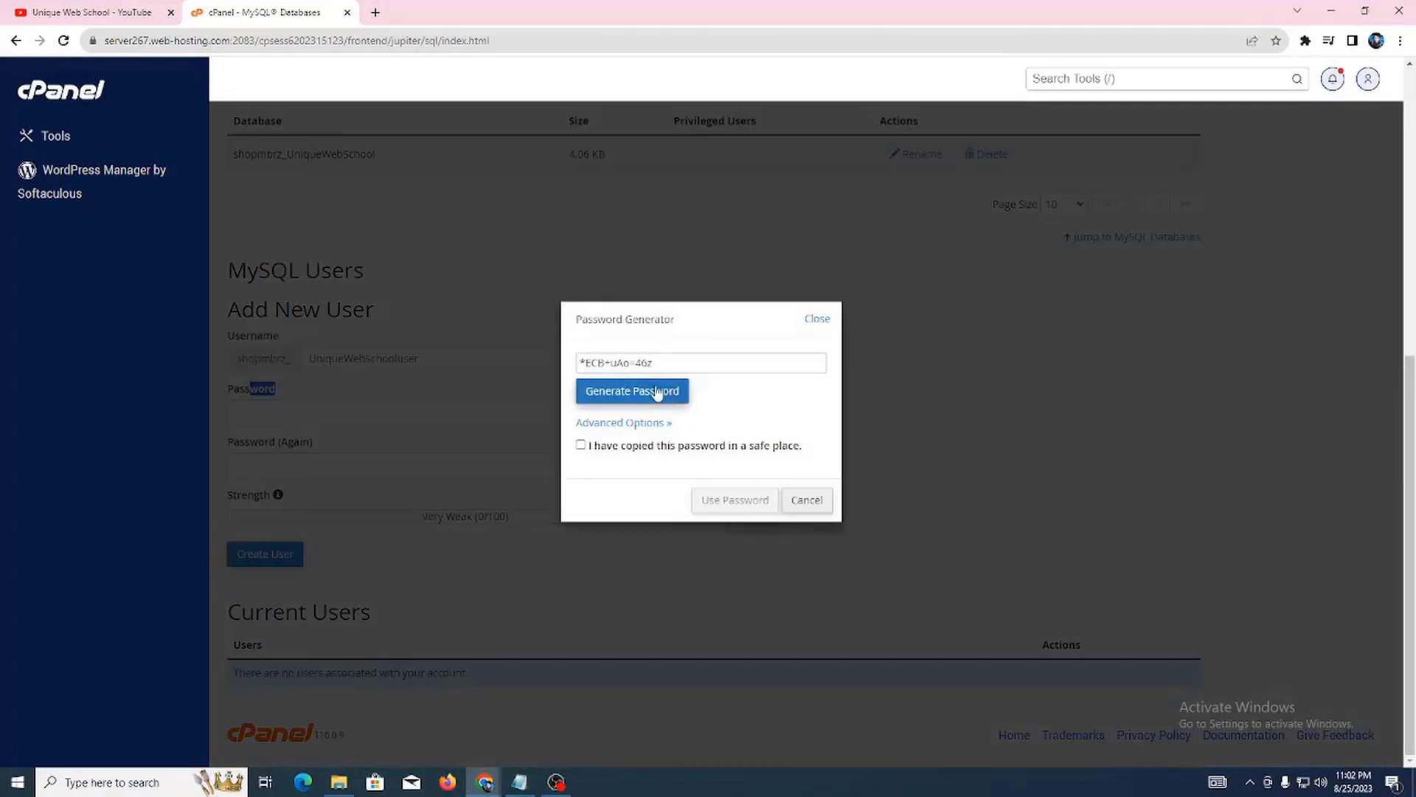
click(656, 393)
click(632, 394)
drag(684, 361, 555, 363)
right_click(652, 364)
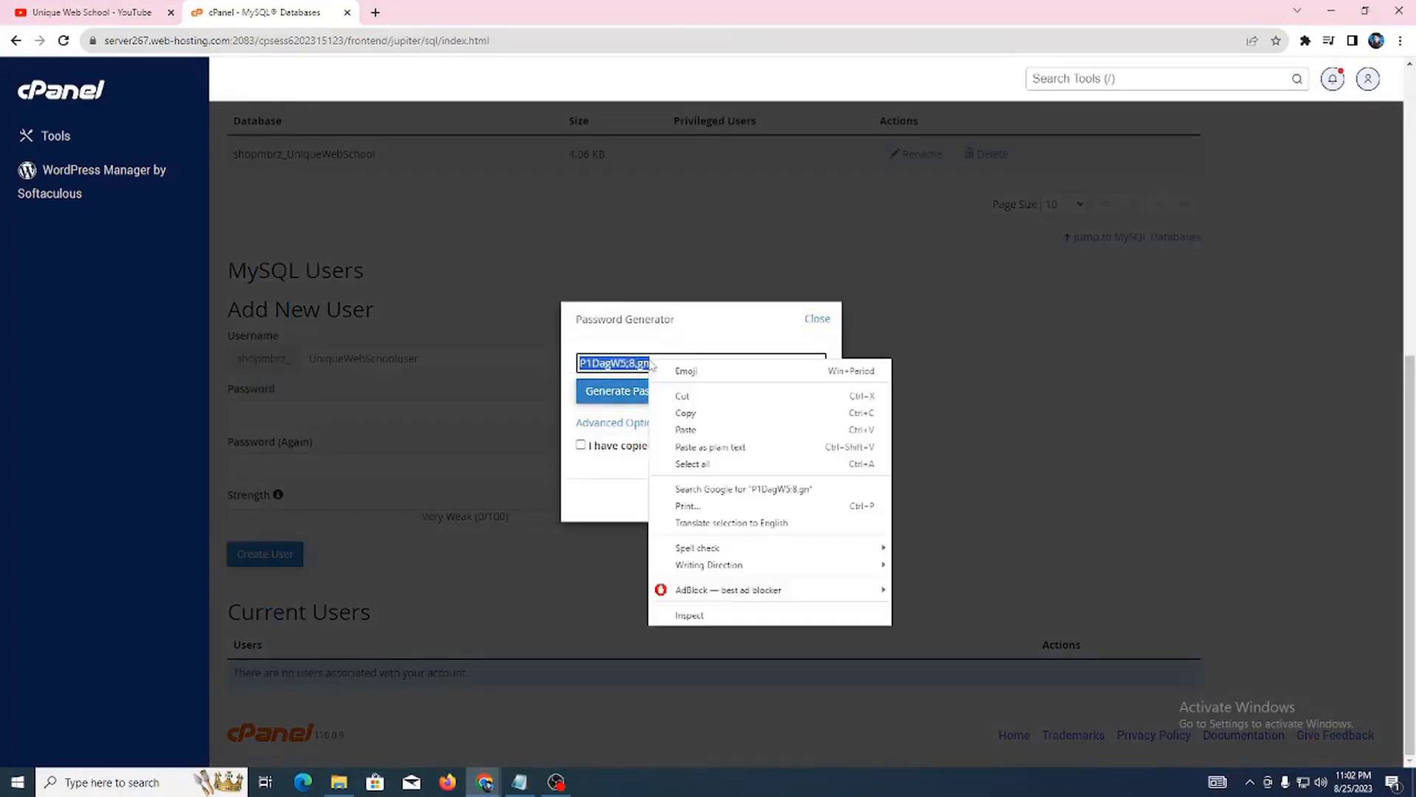
click(693, 414)
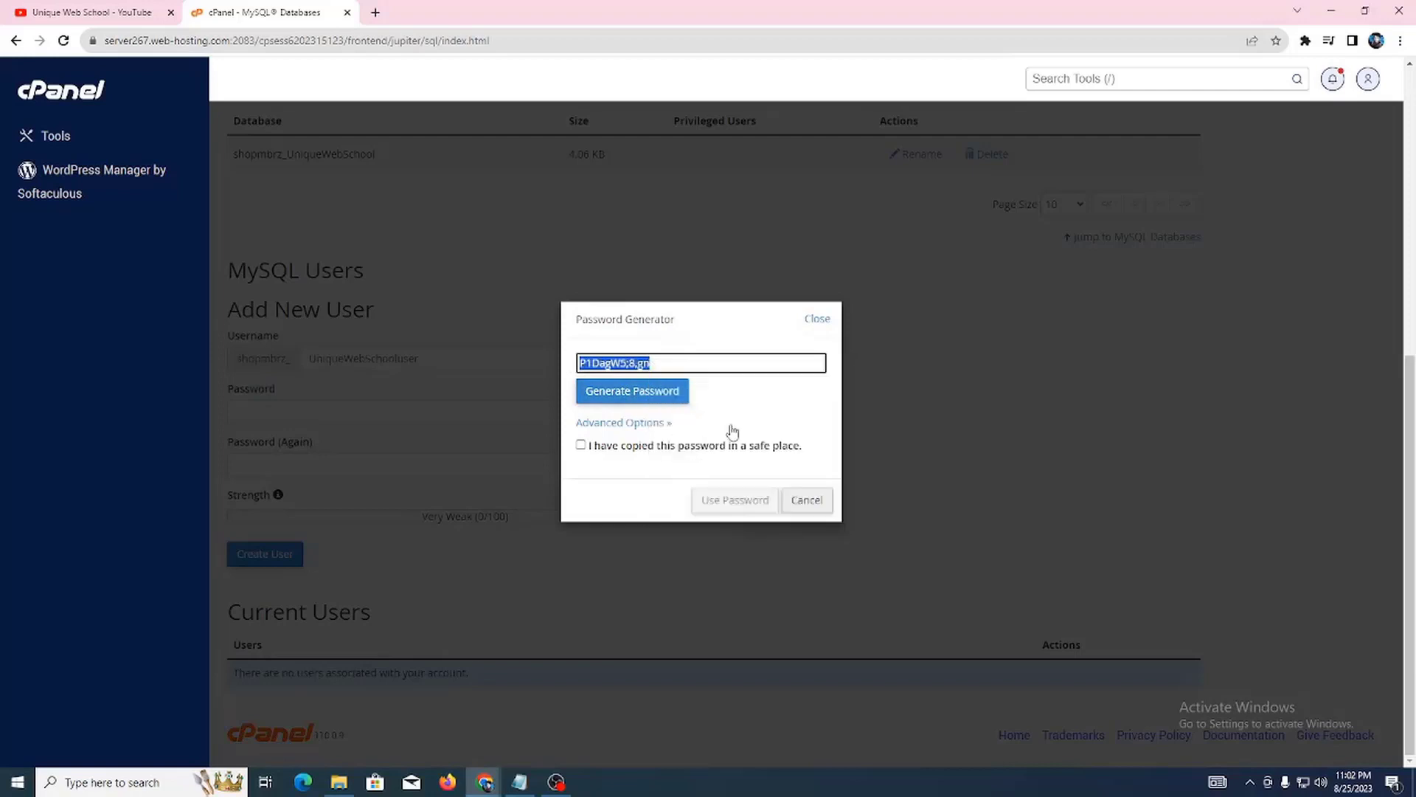
Switch to Notepad, paste the generated database password into the text document with blank lines below it, and save the file
click(520, 781)
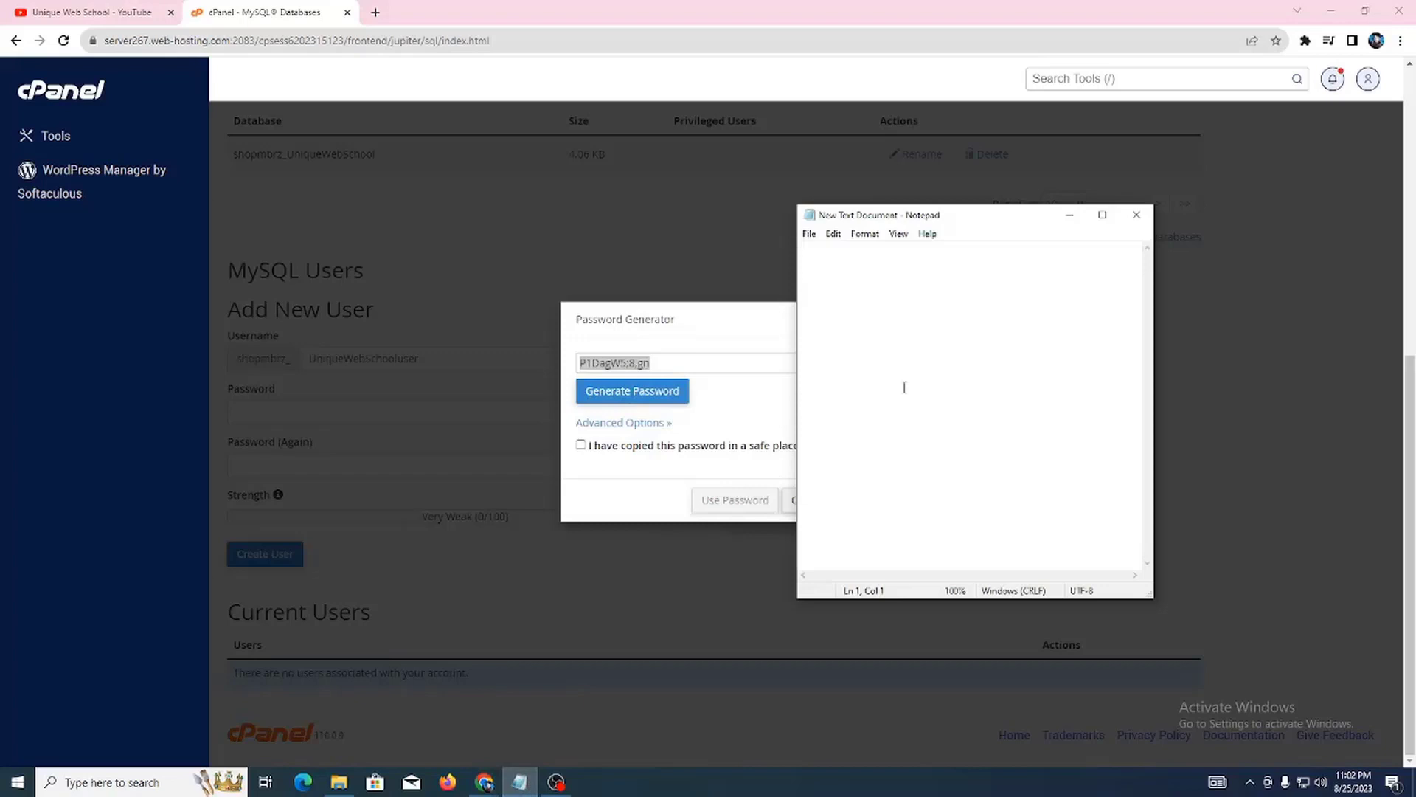
key(ctrl+v)
key(Return)
key(Return)
key(Return)
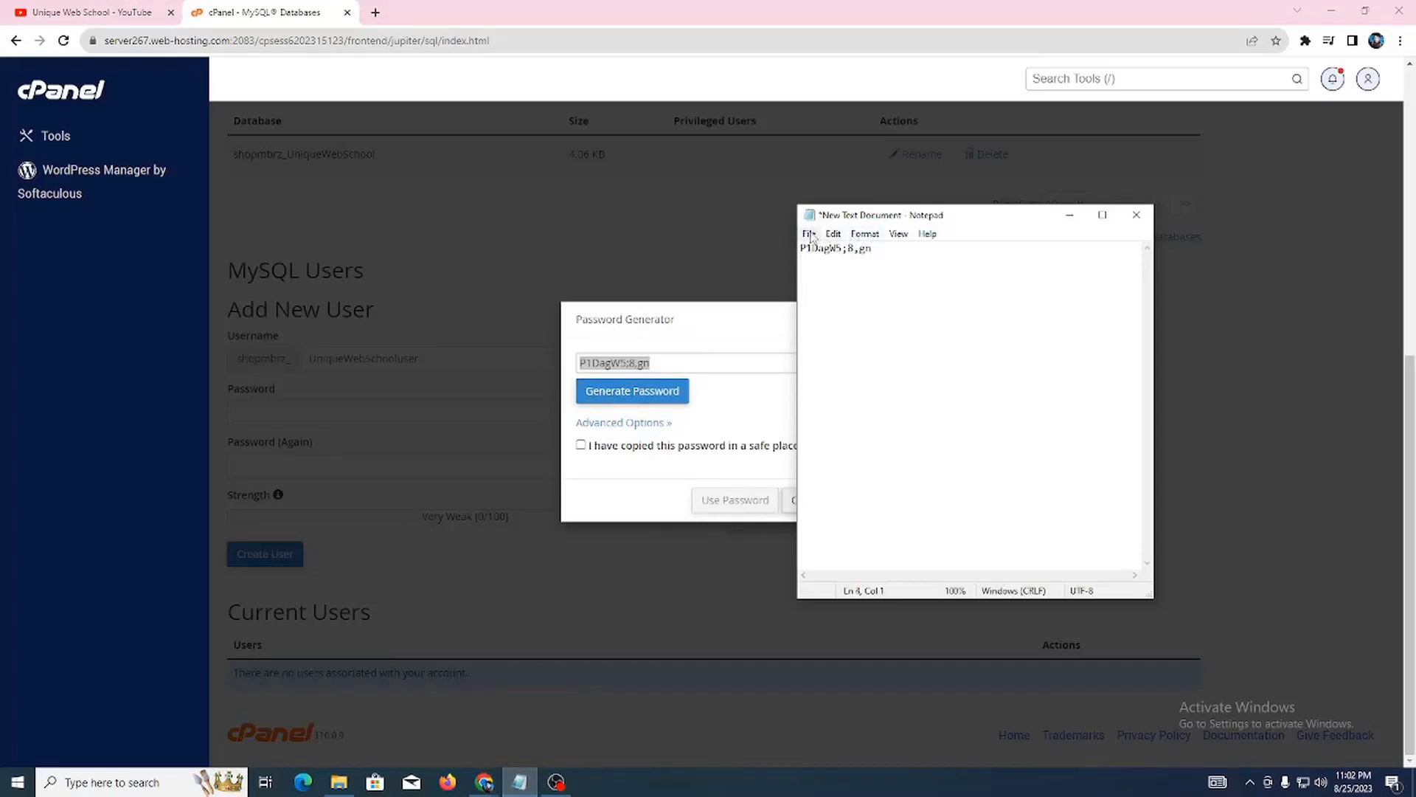
click(810, 233)
click(859, 300)
Return to cPanel, confirm the generated password has been stored safely and apply it to the new MySQL user's password fields
click(676, 346)
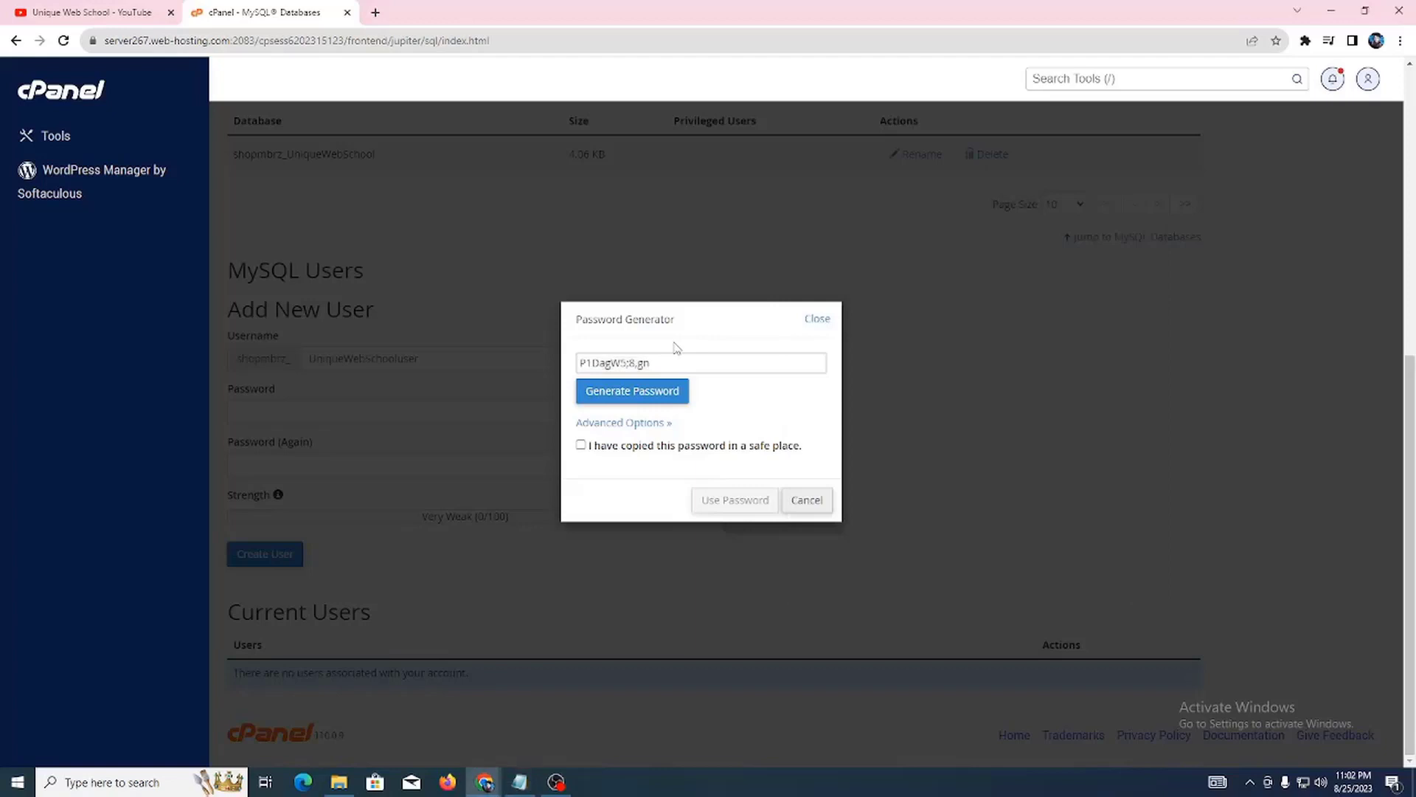
click(585, 445)
click(714, 501)
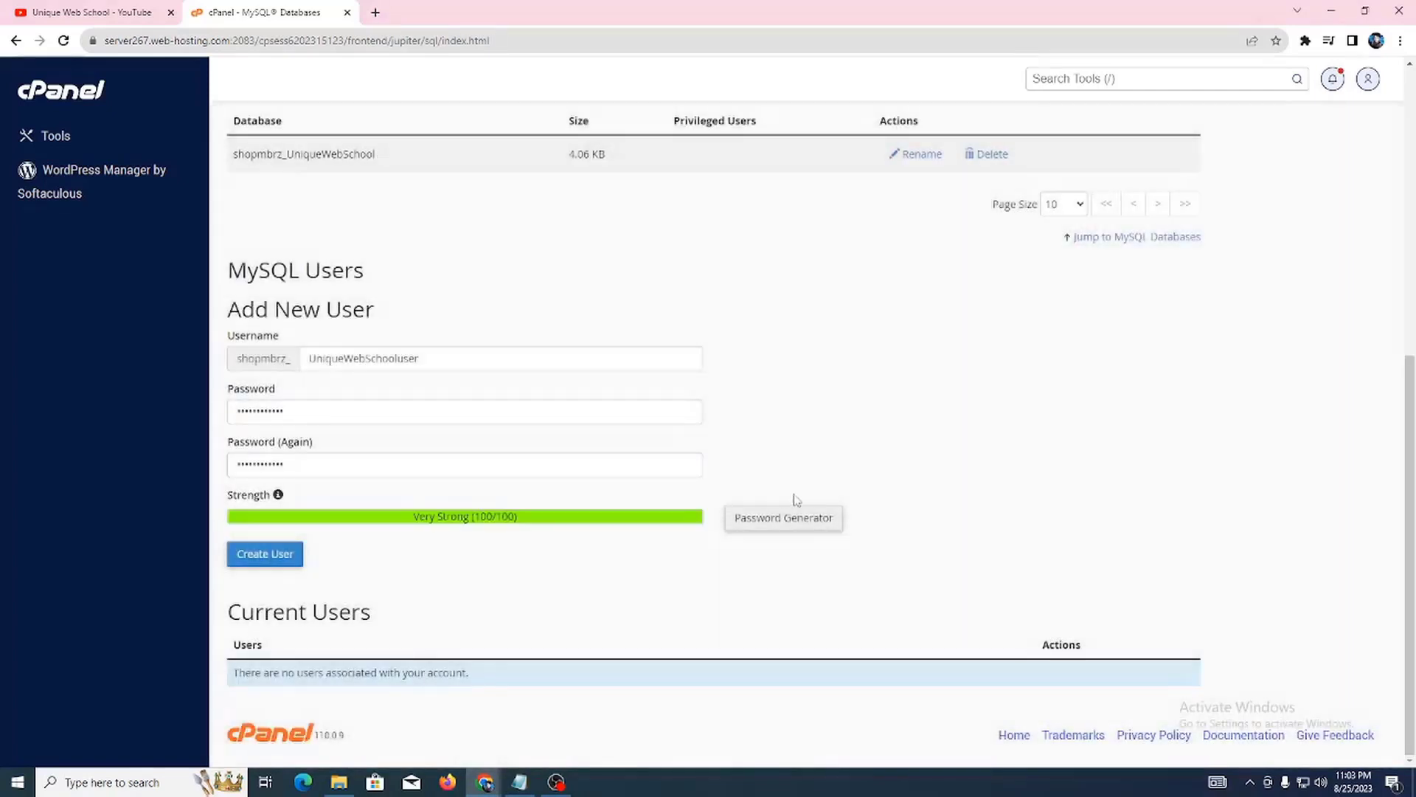
Create the new MySQL user and return to the MySQL Databases page
click(265, 554)
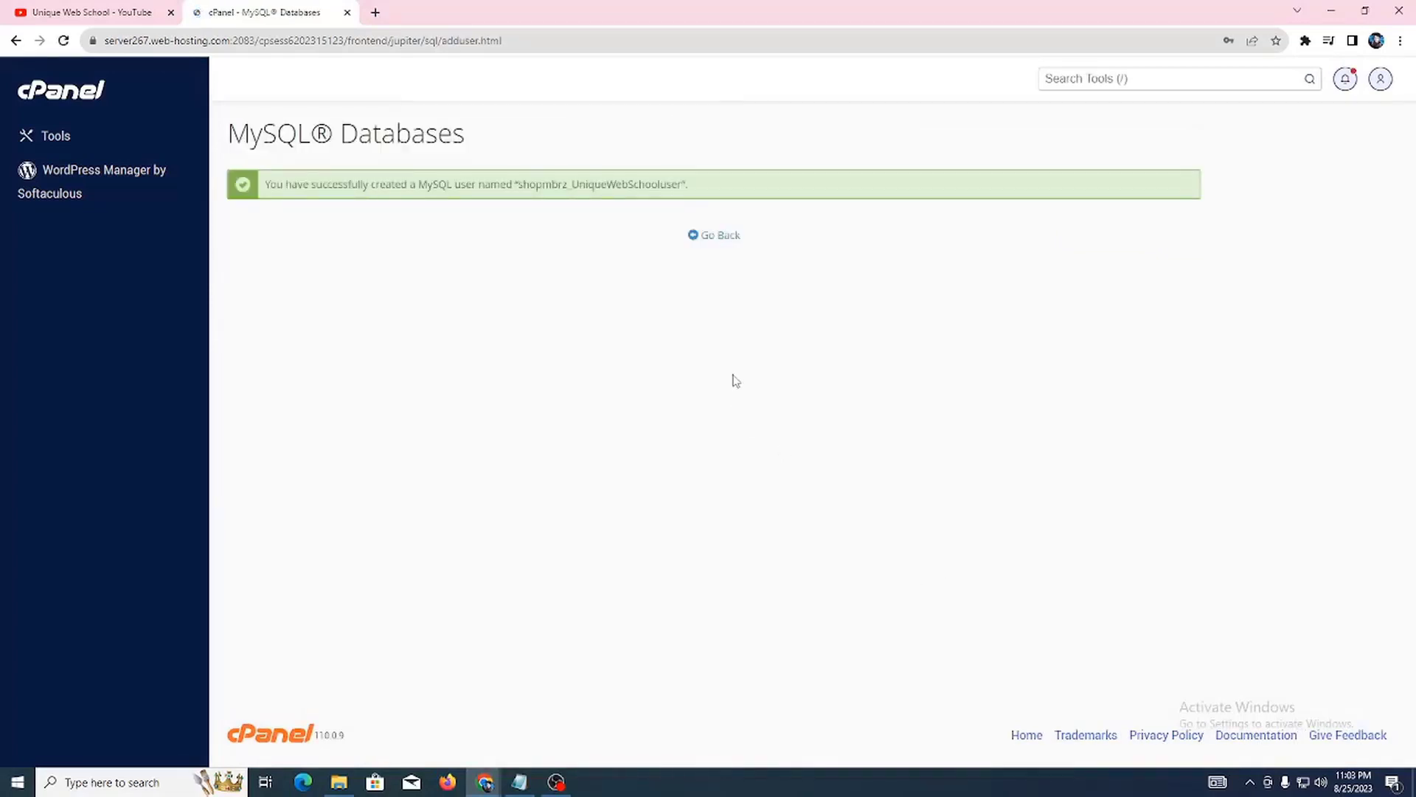
click(714, 243)
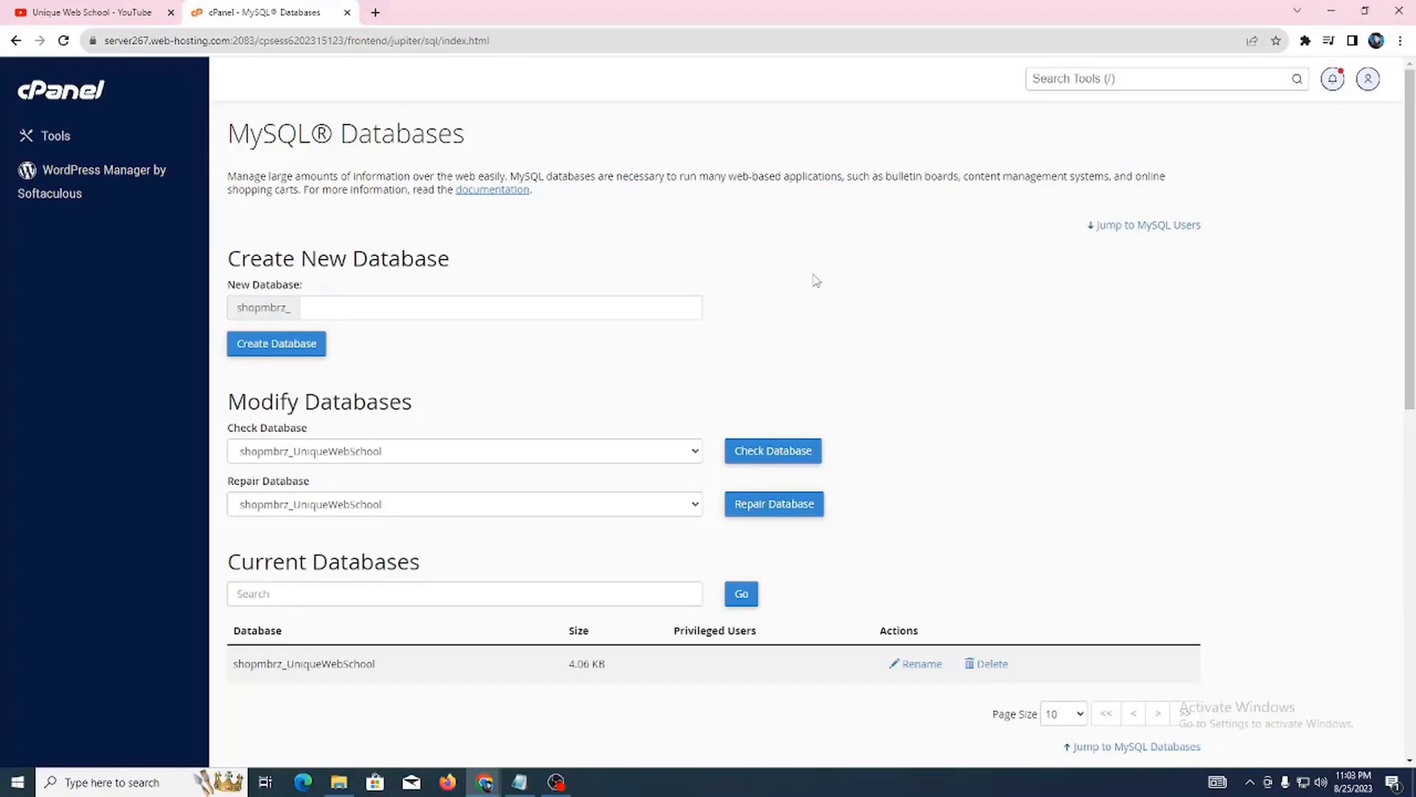
Add user shopmbrz_UniqueWebSchooluser to the database shopmbrz_UniqueWebSchool and grant it all privileges
scroll(800, 274, down, 8)
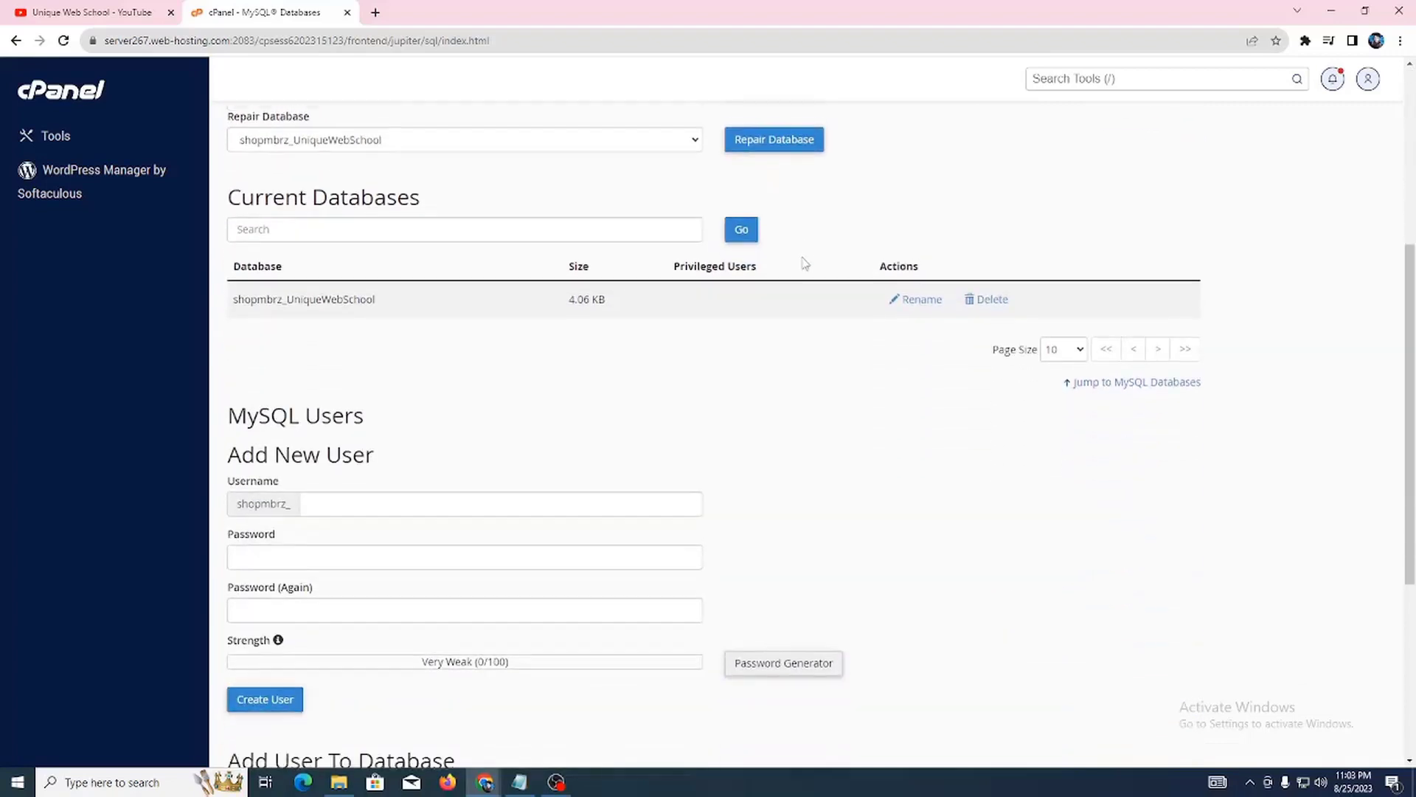
scroll(796, 274, down, 2)
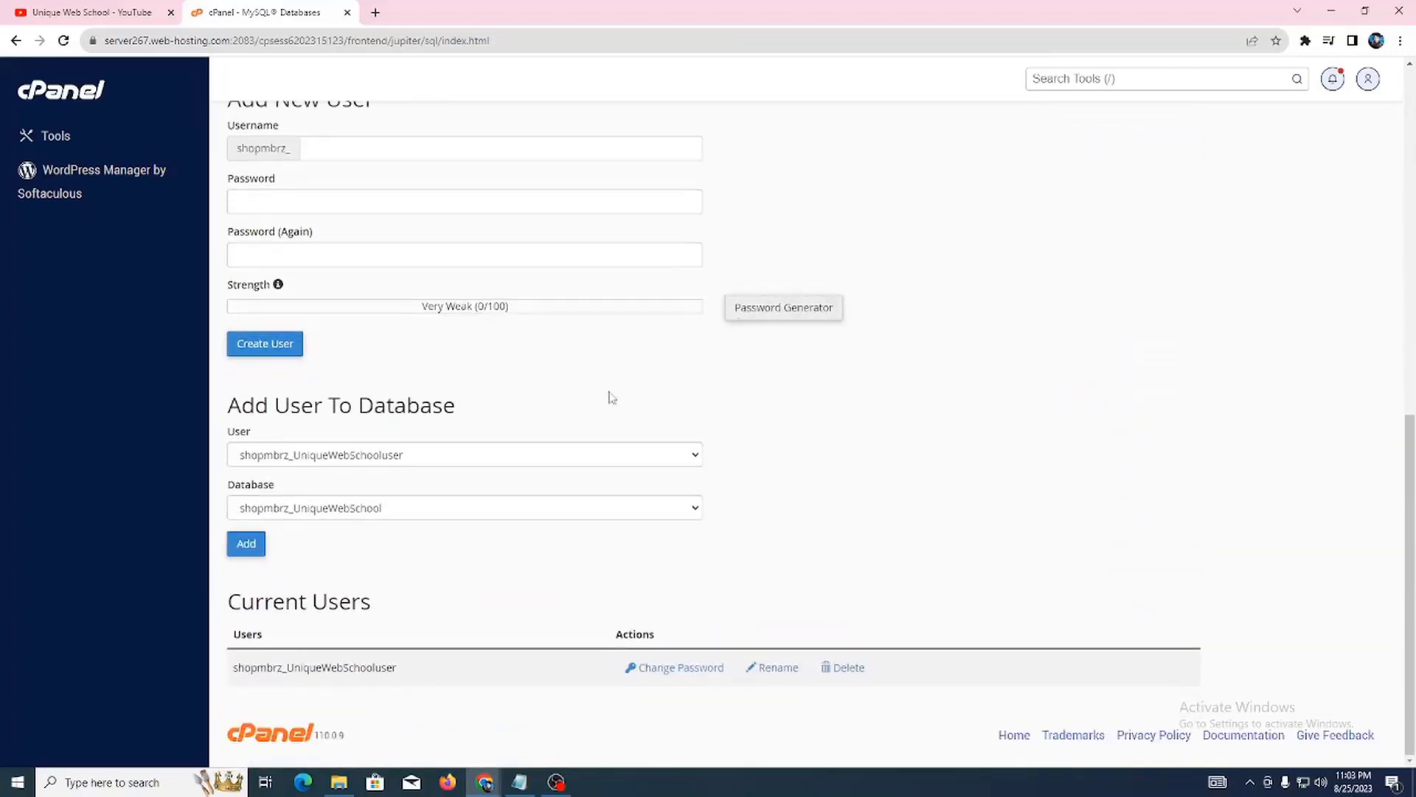
drag(229, 406, 436, 405)
click(437, 406)
drag(226, 440, 297, 437)
click(311, 449)
click(333, 480)
click(297, 507)
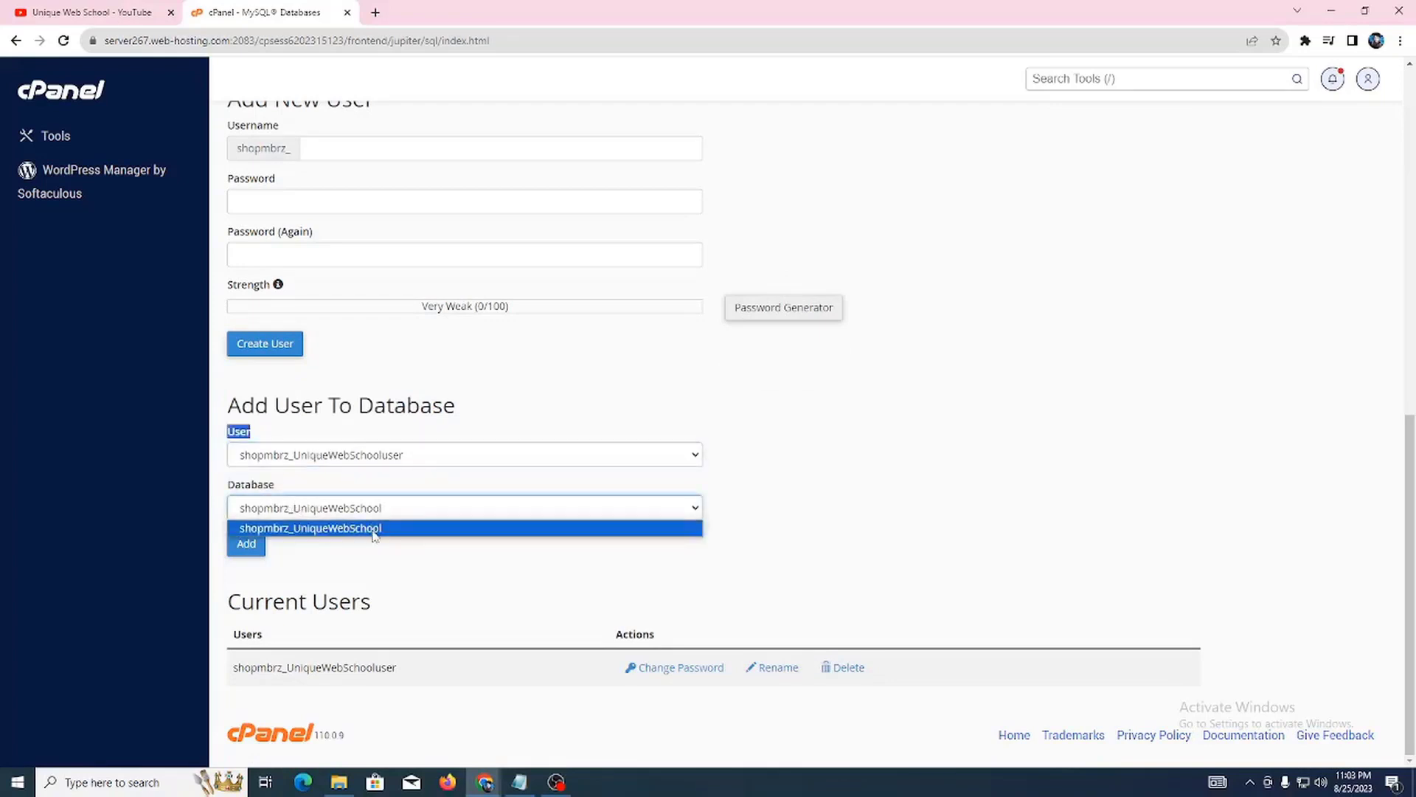
click(373, 531)
click(251, 546)
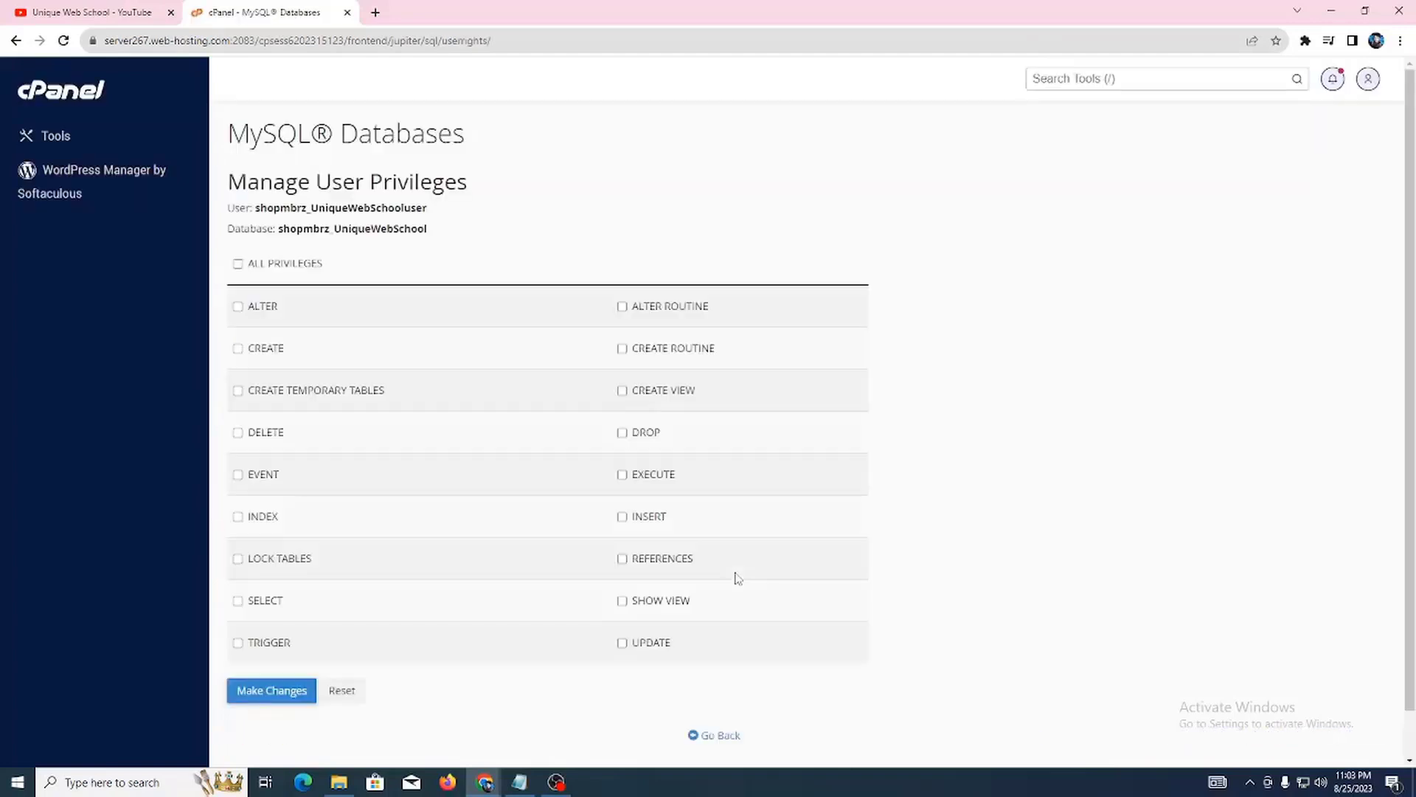
click(289, 270)
click(270, 690)
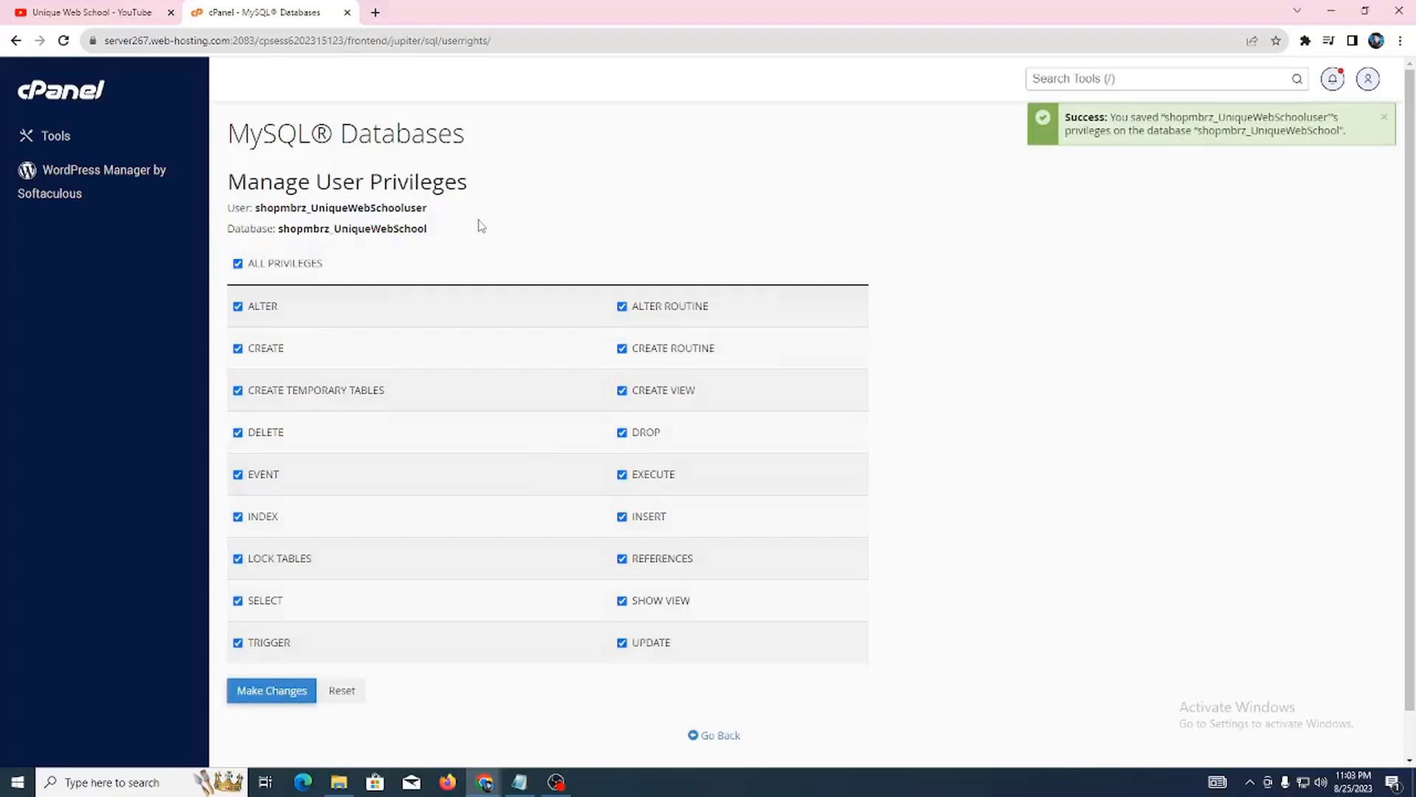
Copy the MySQL user and database names into the Notepad text document below the password and save the file
drag(228, 209, 417, 240)
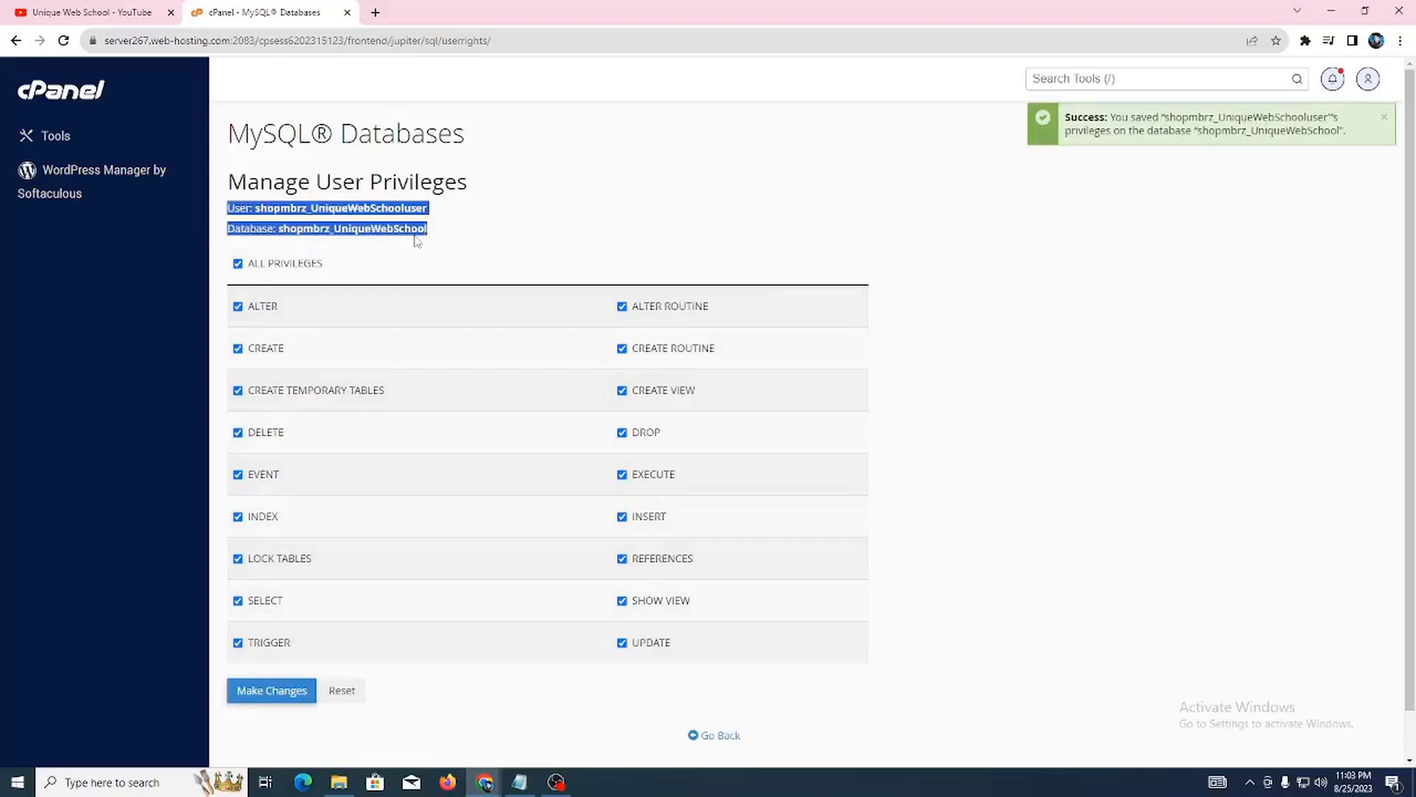
right_click(392, 238)
click(427, 247)
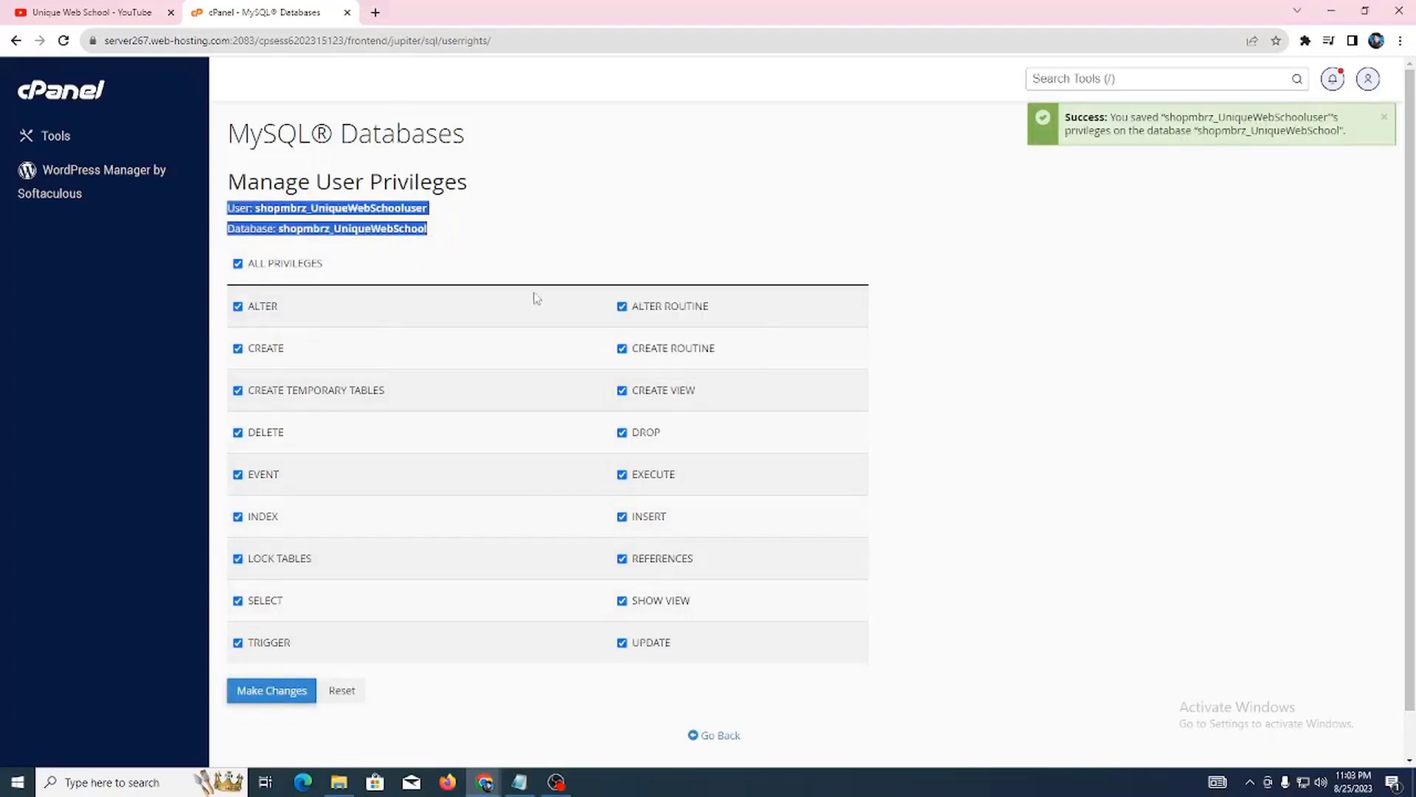
click(519, 781)
key(ctrl+v)
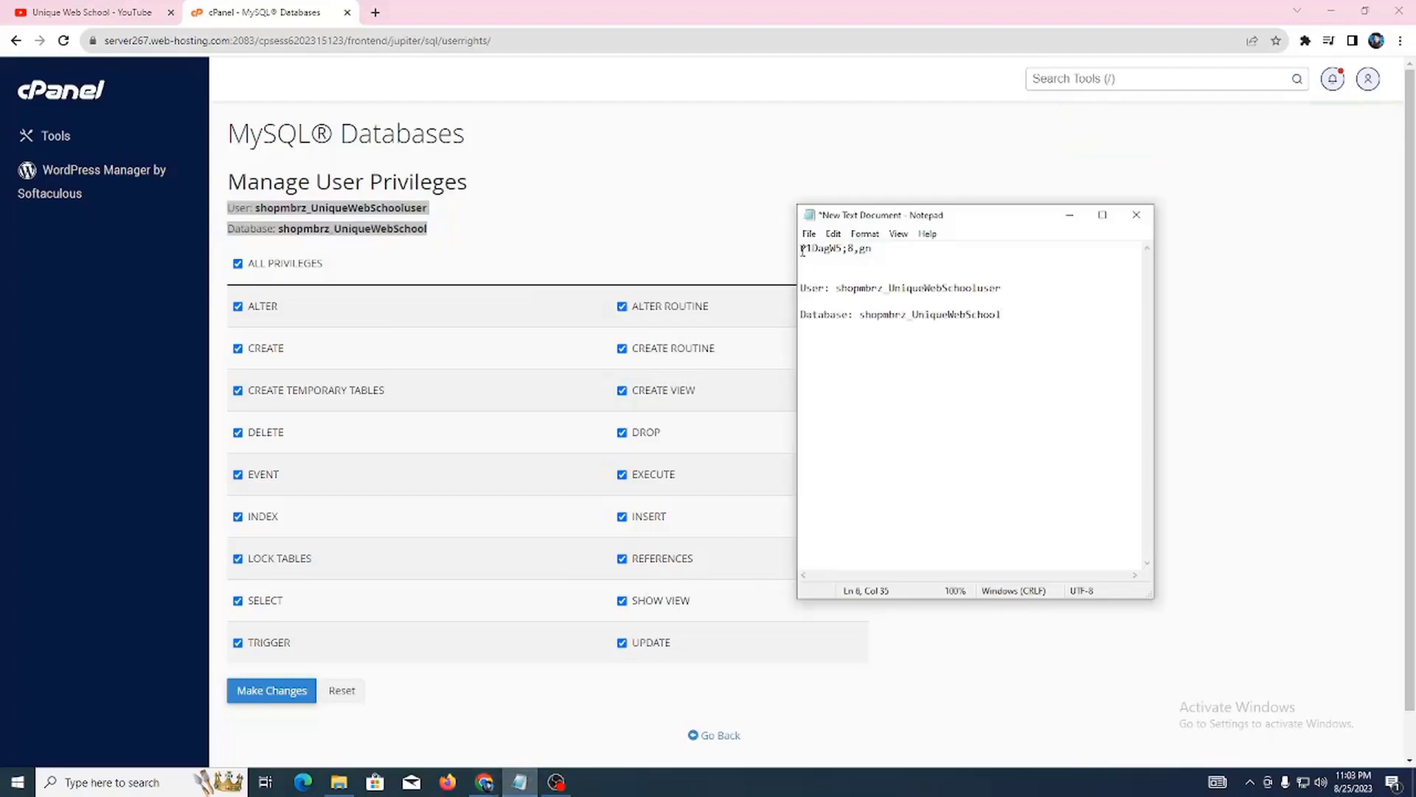
click(815, 230)
click(829, 298)
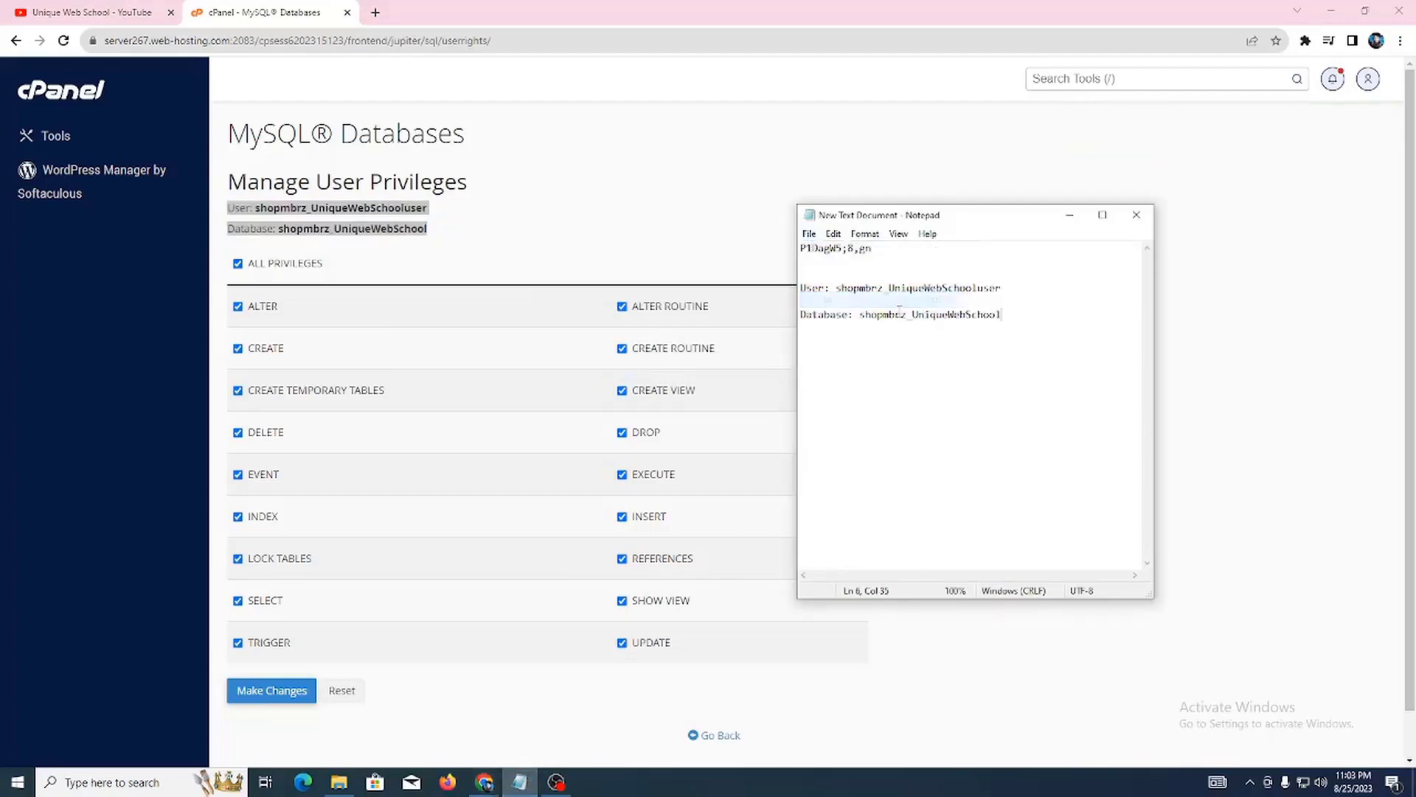
click(960, 341)
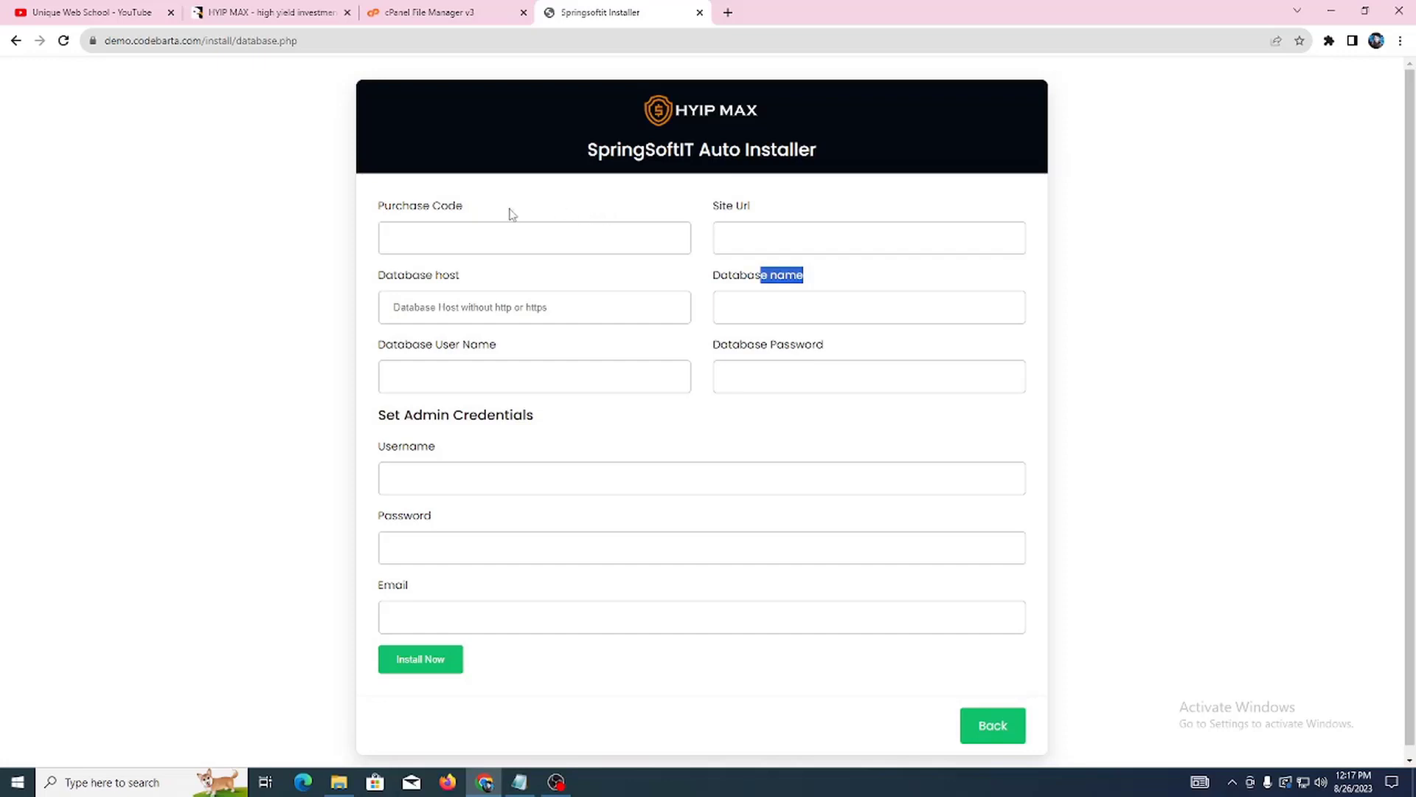
click(529, 240)
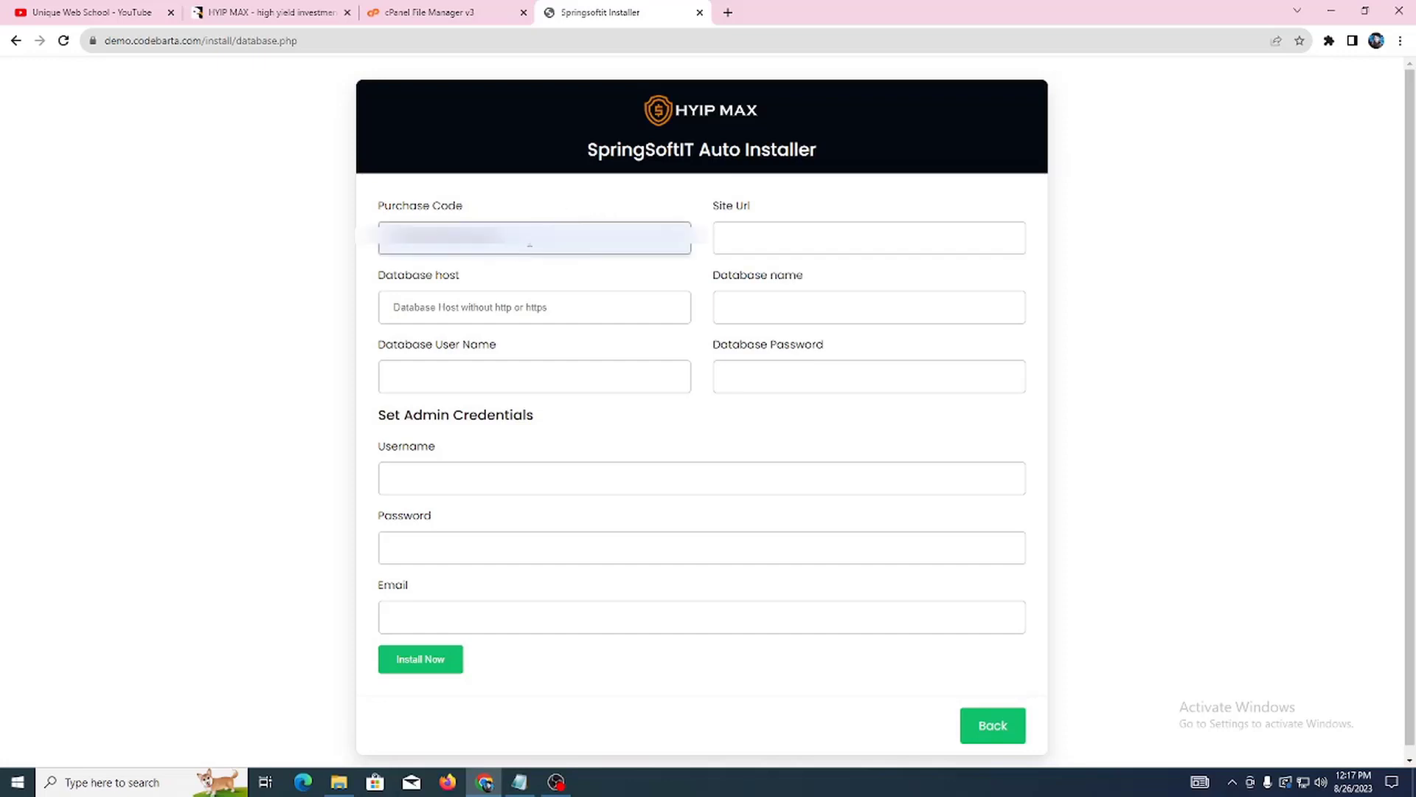
click(810, 239)
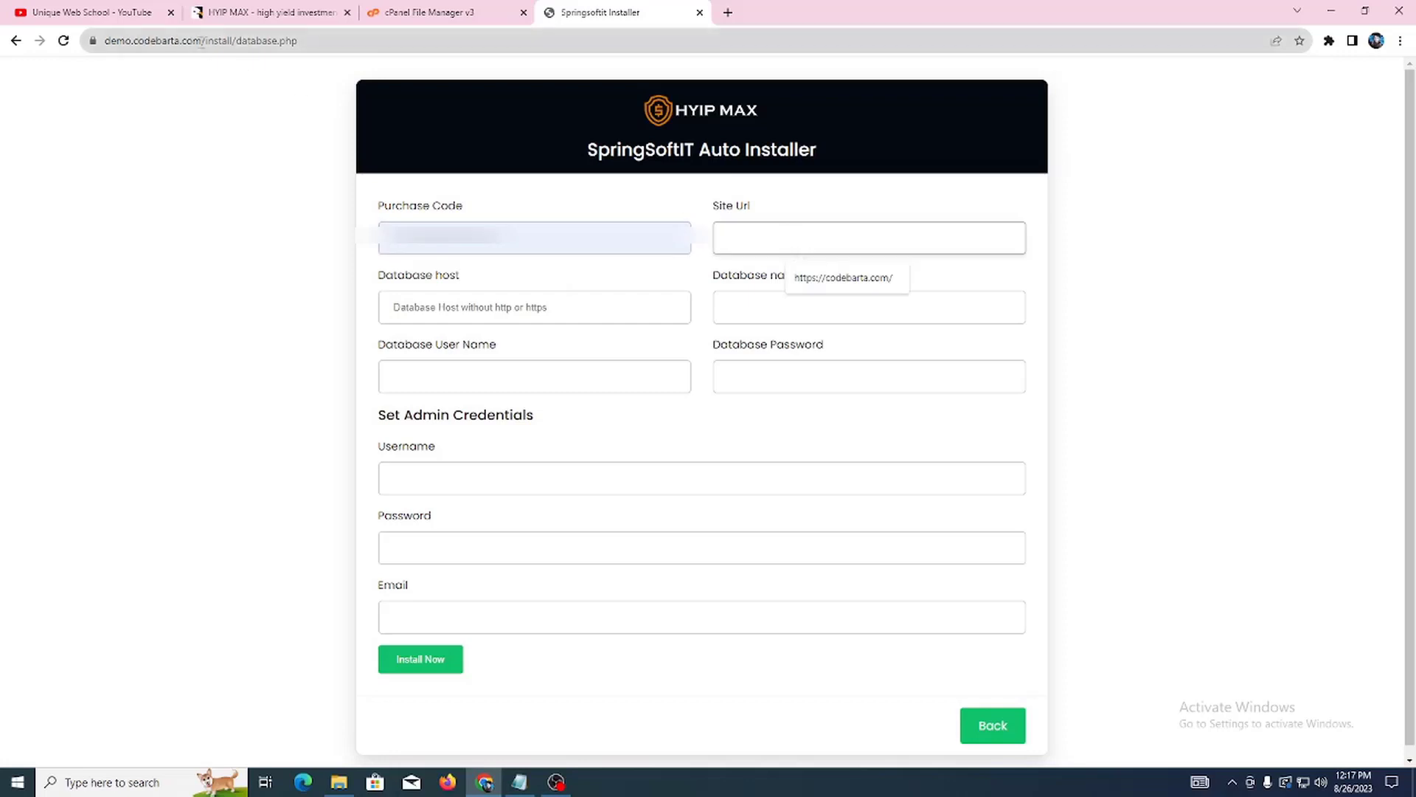
drag(234, 41, 104, 41)
right_click(133, 44)
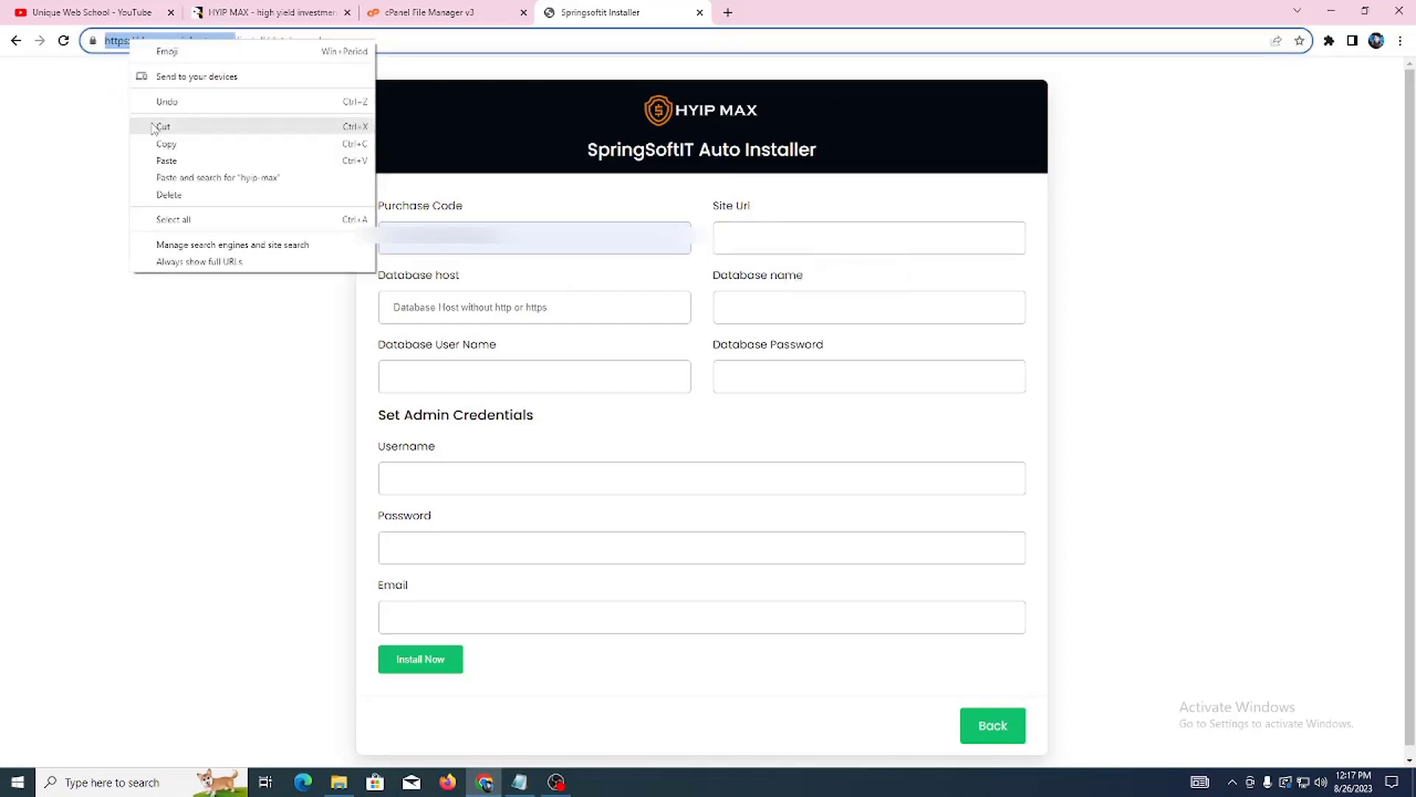
click(179, 147)
click(812, 234)
key(ctrl+v)
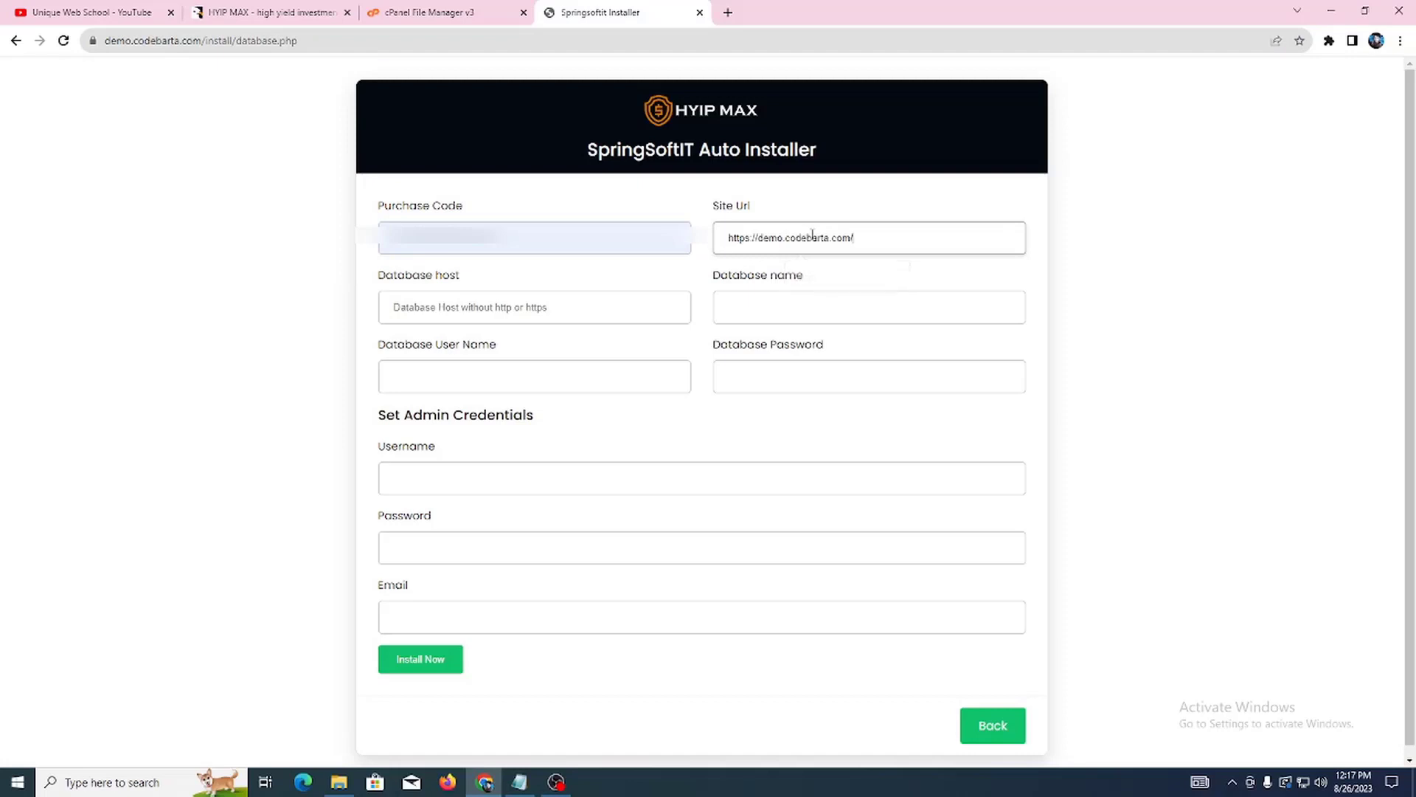
key(BackSpace)
Set the installer's database host to localhost
drag(457, 275, 419, 277)
click(487, 306)
click(480, 347)
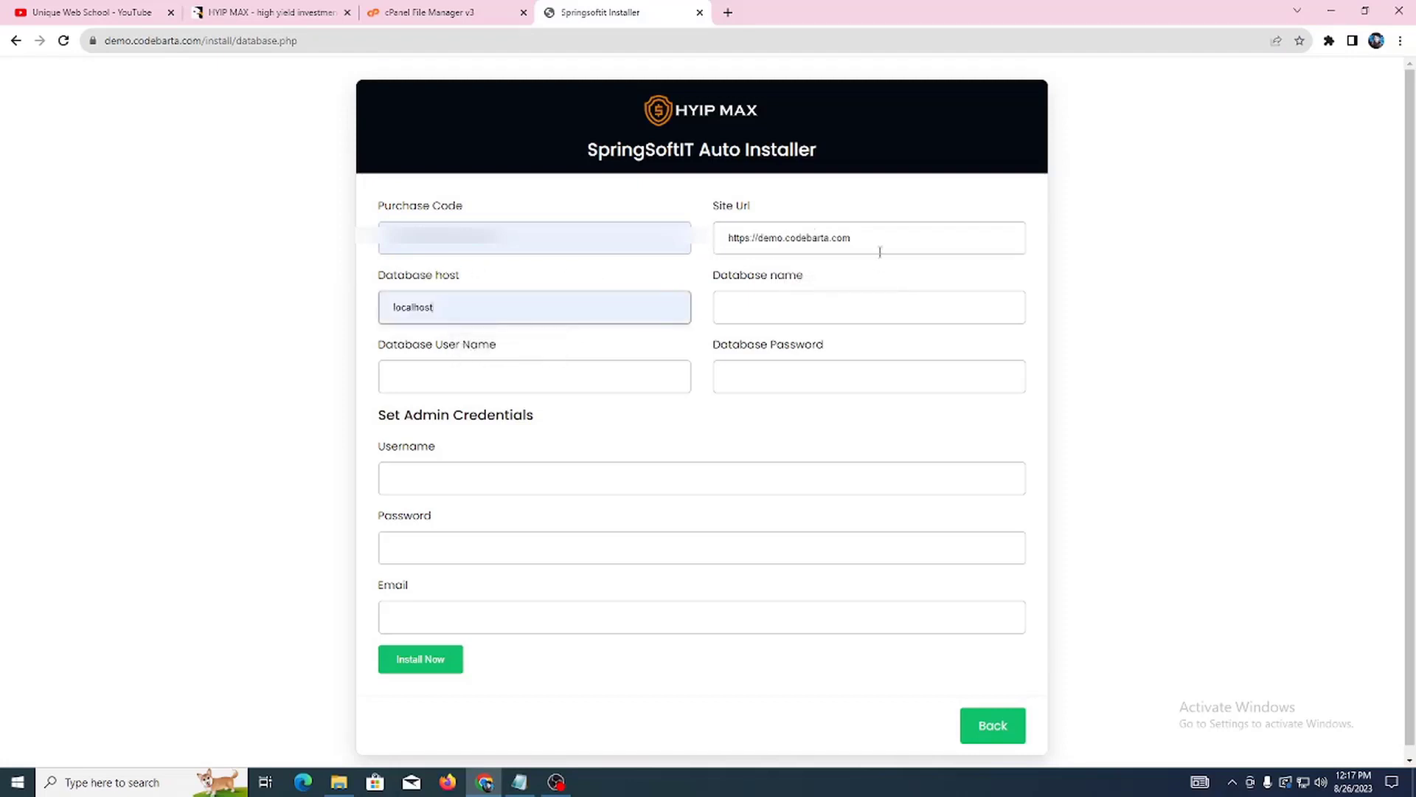
Copy the database name shopmbrz_UniqueWebSchool from Notepad into the installer's database name field
drag(747, 276, 812, 277)
click(520, 782)
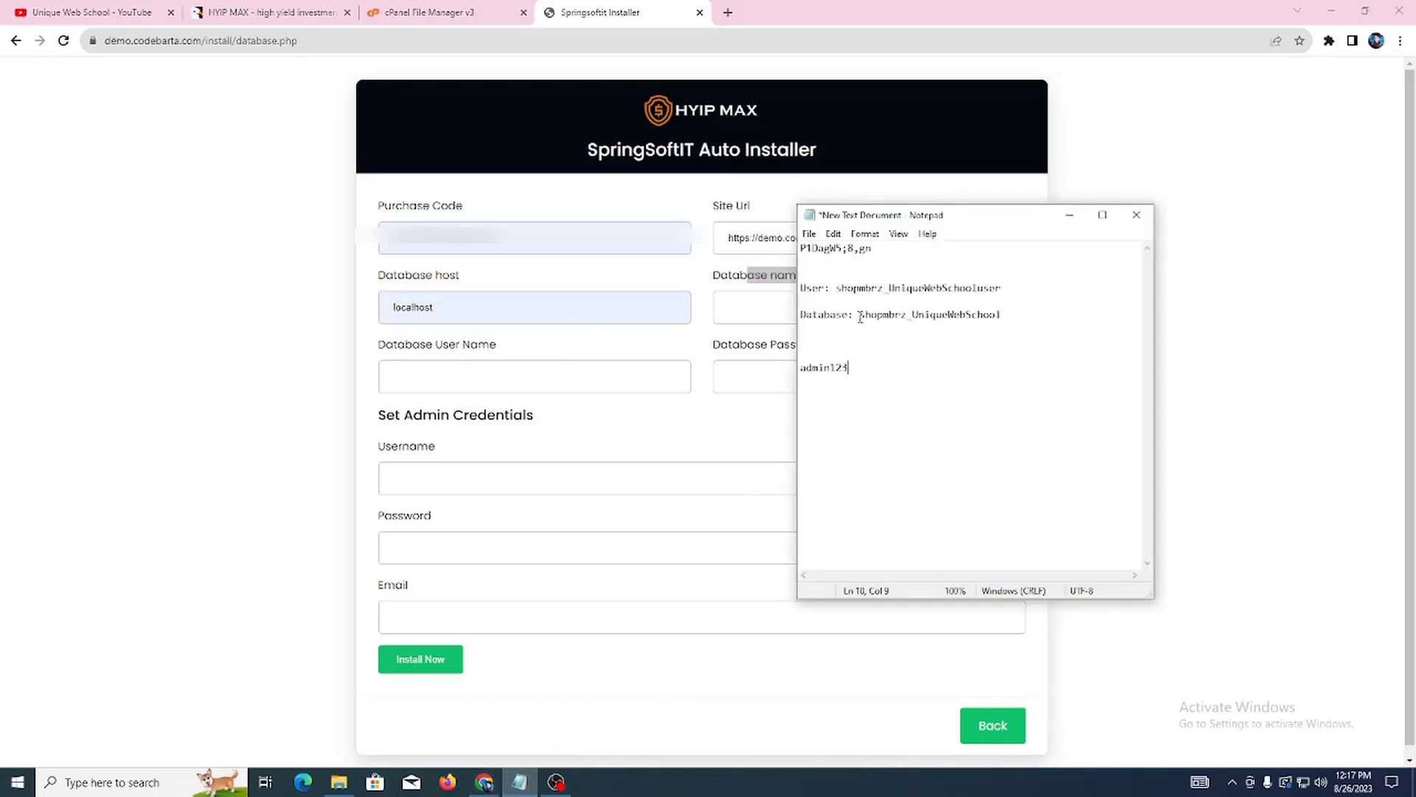
drag(860, 317, 1001, 315)
right_click(990, 311)
click(1038, 361)
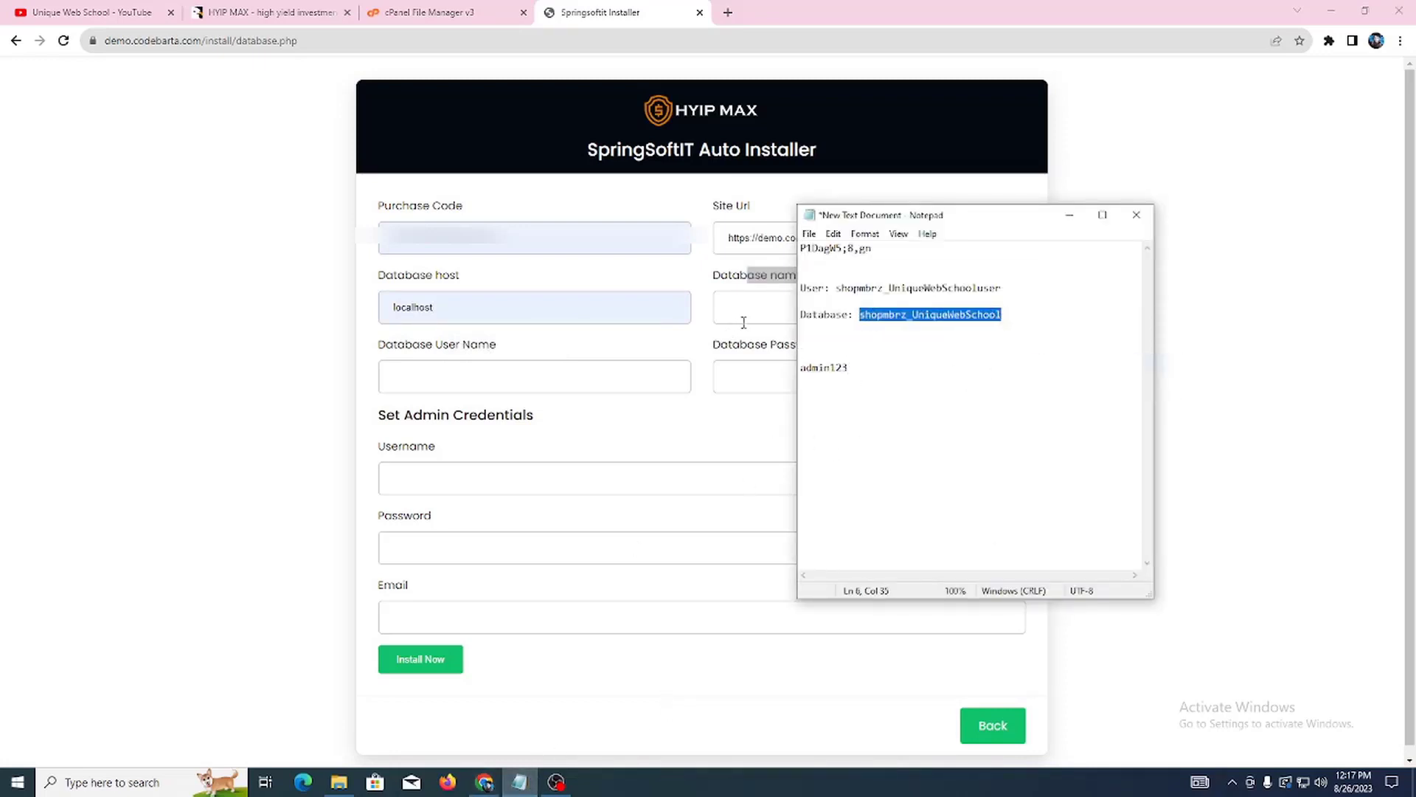
click(743, 322)
key(ctrl+v)
Copy the database user shopmbrz_UniqueWebSchooluser from Notepad into the installer's database user name field
drag(388, 344, 635, 352)
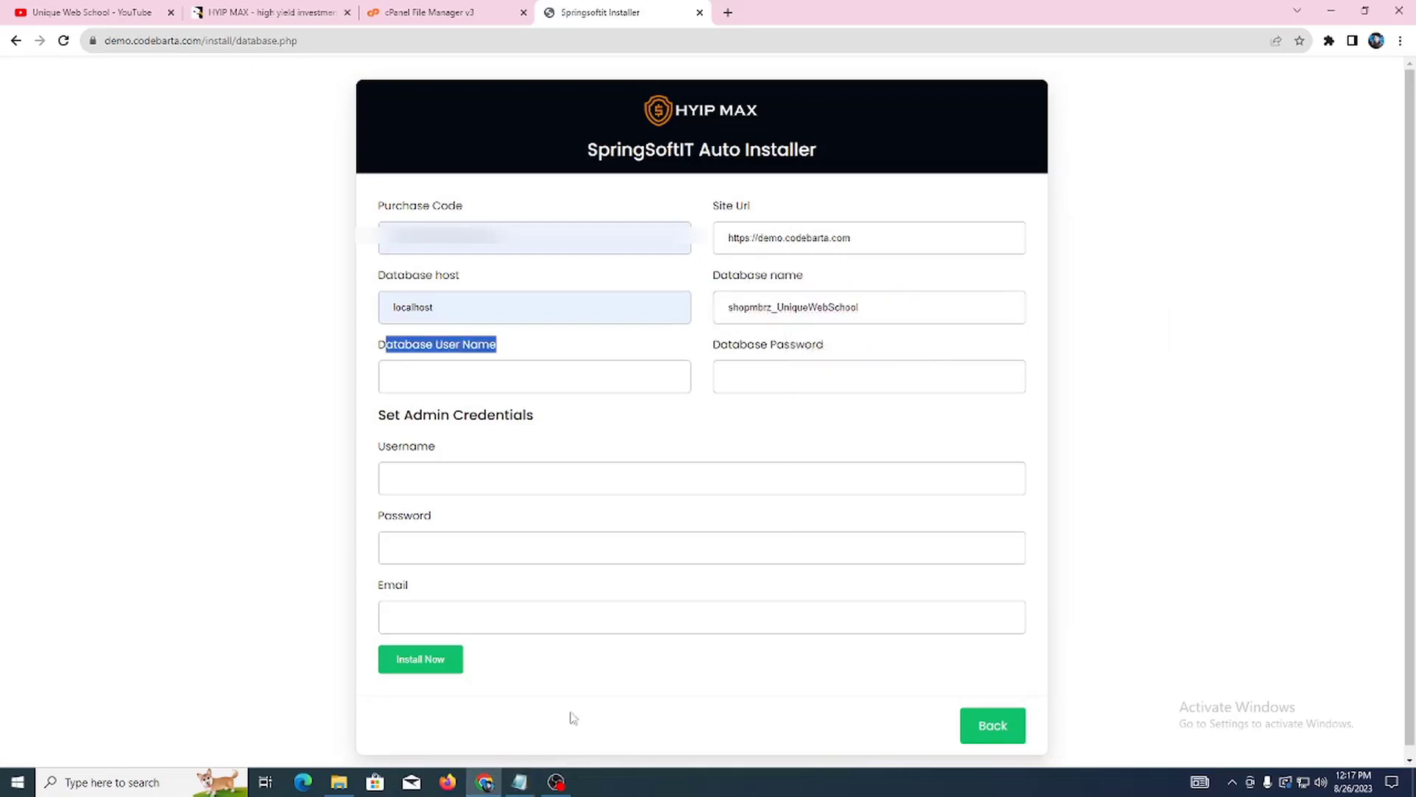
click(520, 782)
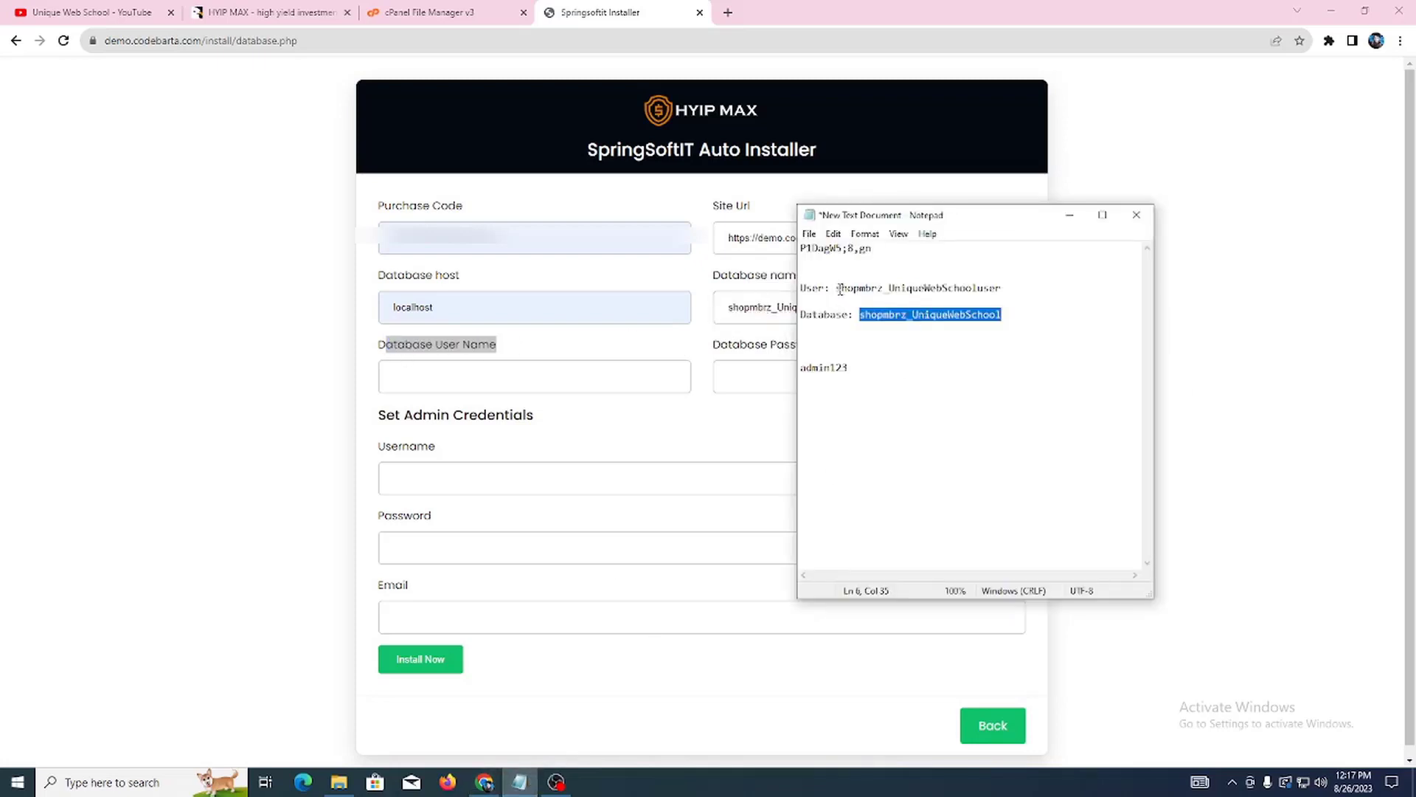
drag(838, 289, 1001, 289)
right_click(1024, 291)
click(1066, 340)
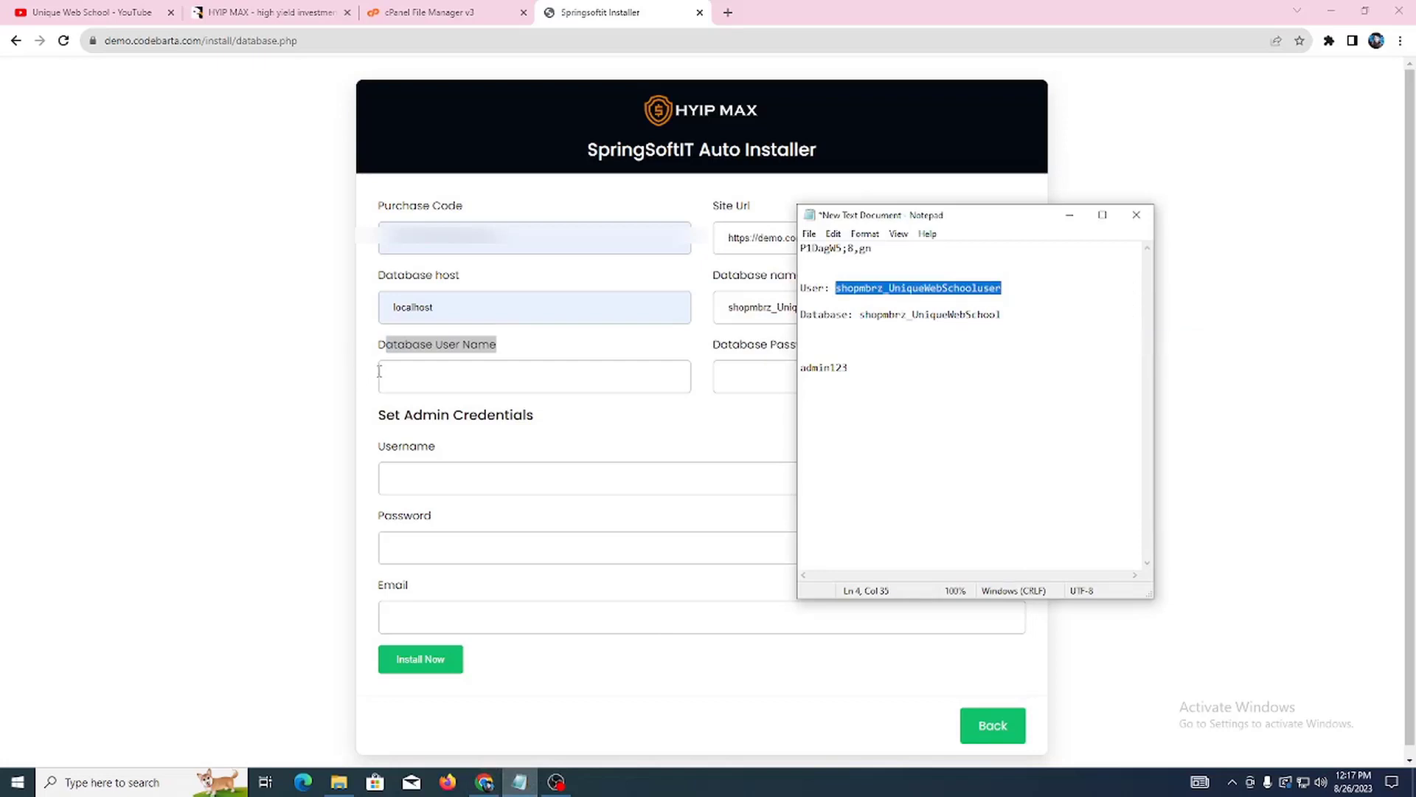
click(379, 371)
key(ctrl+v)
Copy the saved database password from Notepad into the installer's database password field
drag(736, 336, 967, 346)
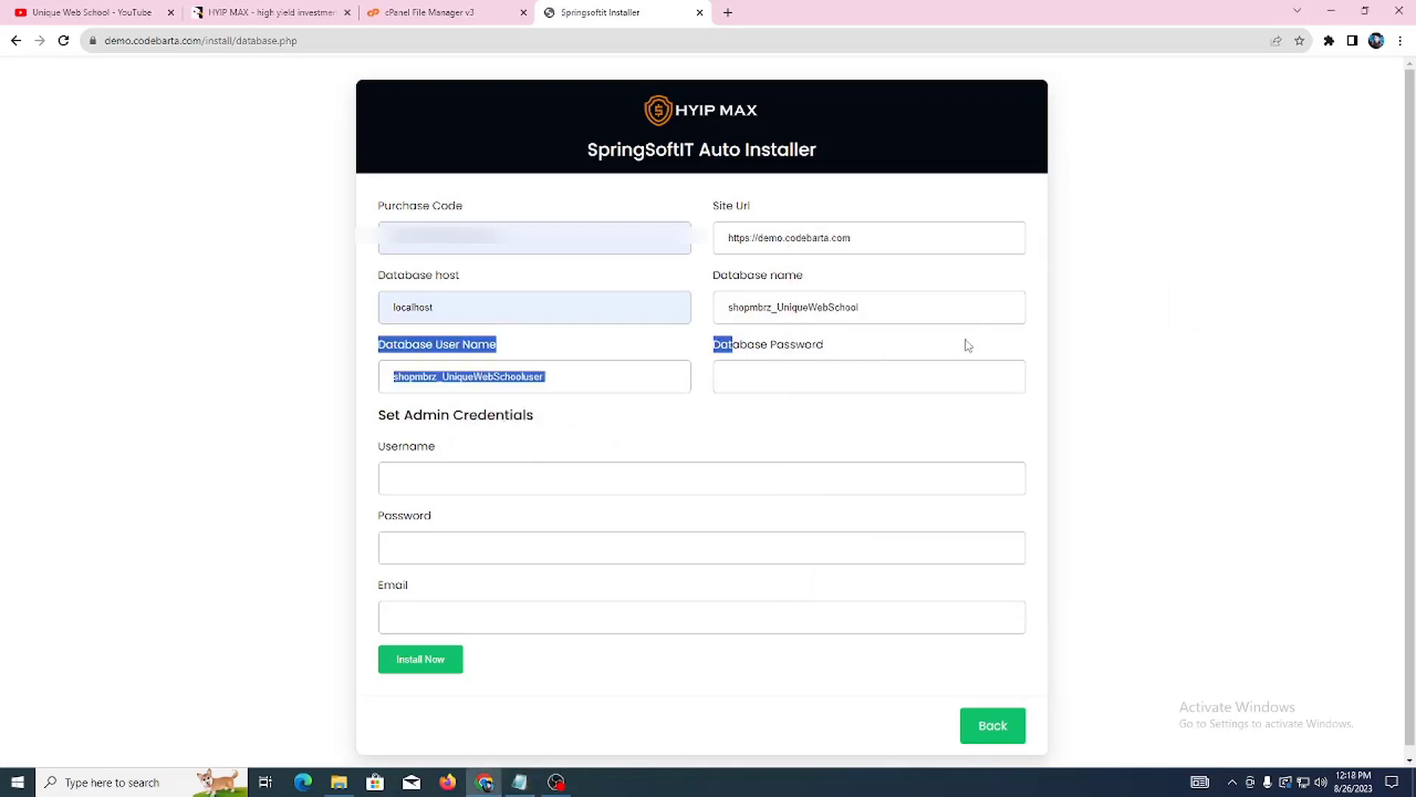
click(520, 782)
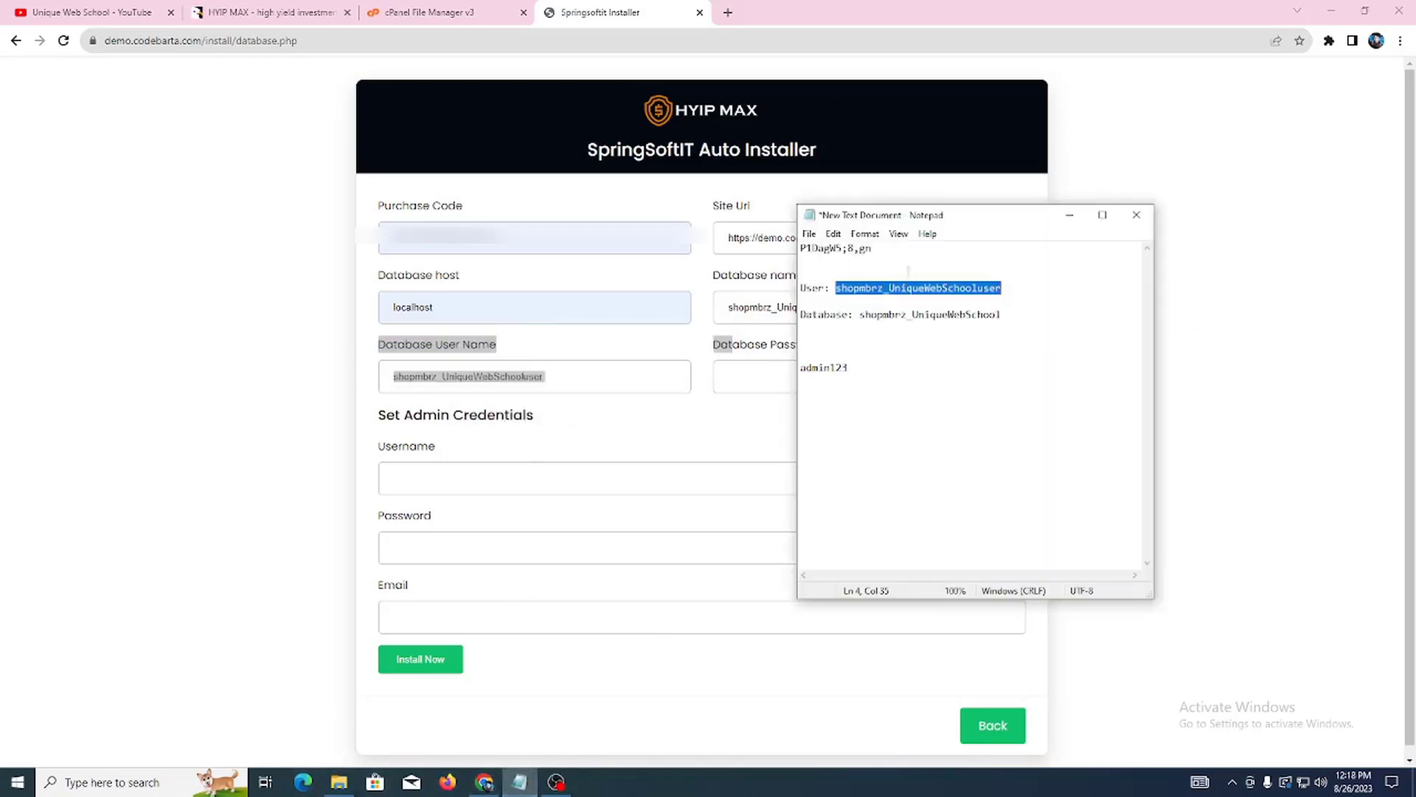
click(898, 251)
drag(874, 251, 799, 250)
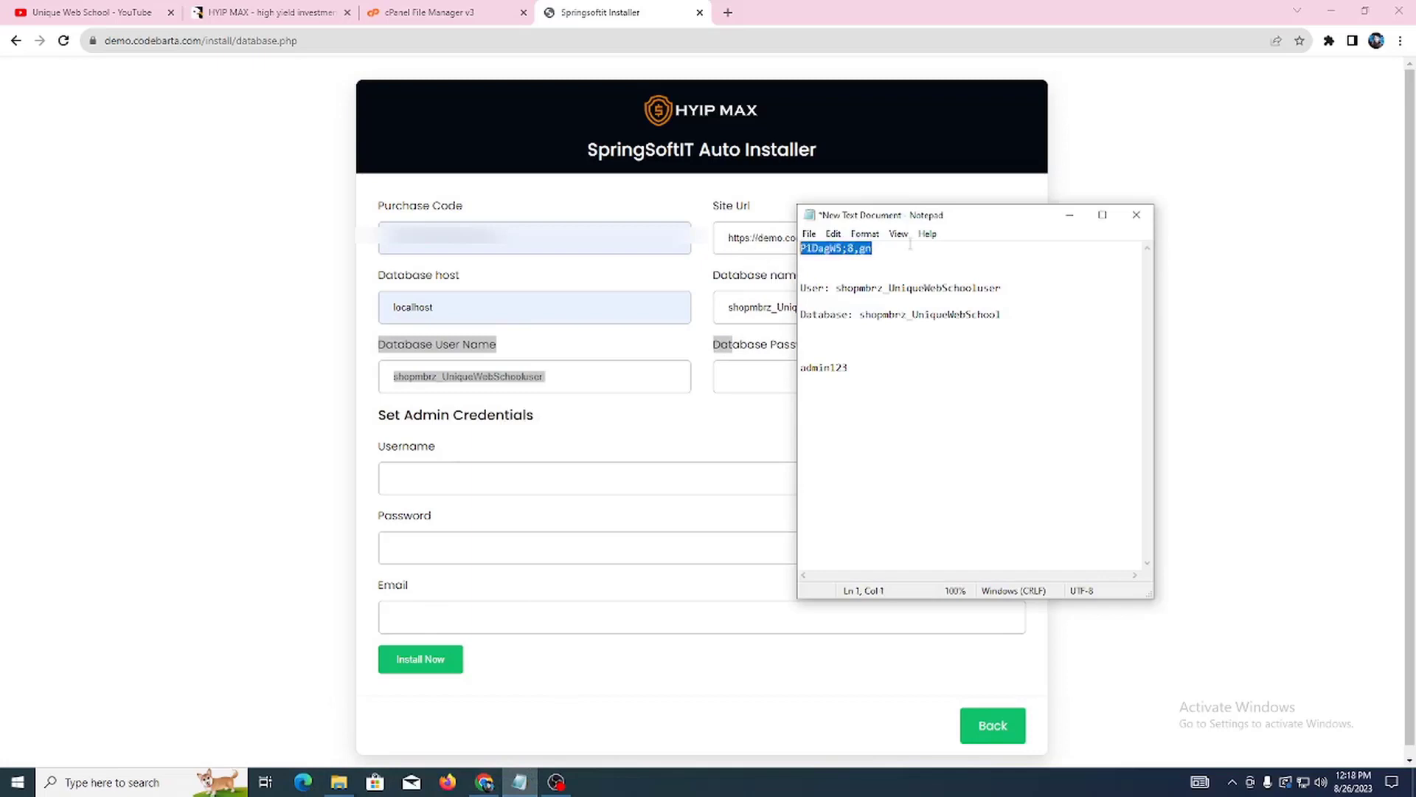
right_click(908, 240)
click(985, 292)
click(1267, 317)
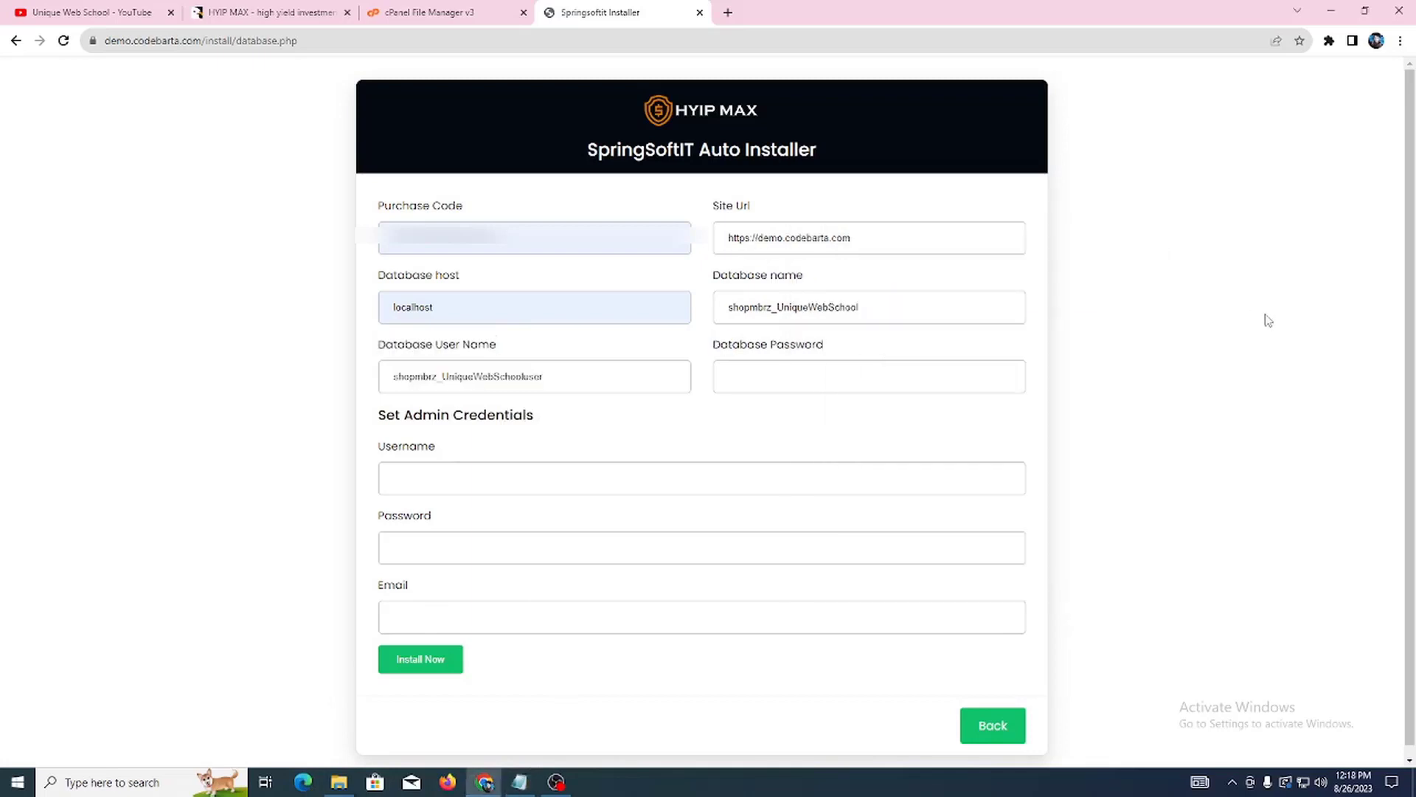
click(776, 364)
key(ctrl+v)
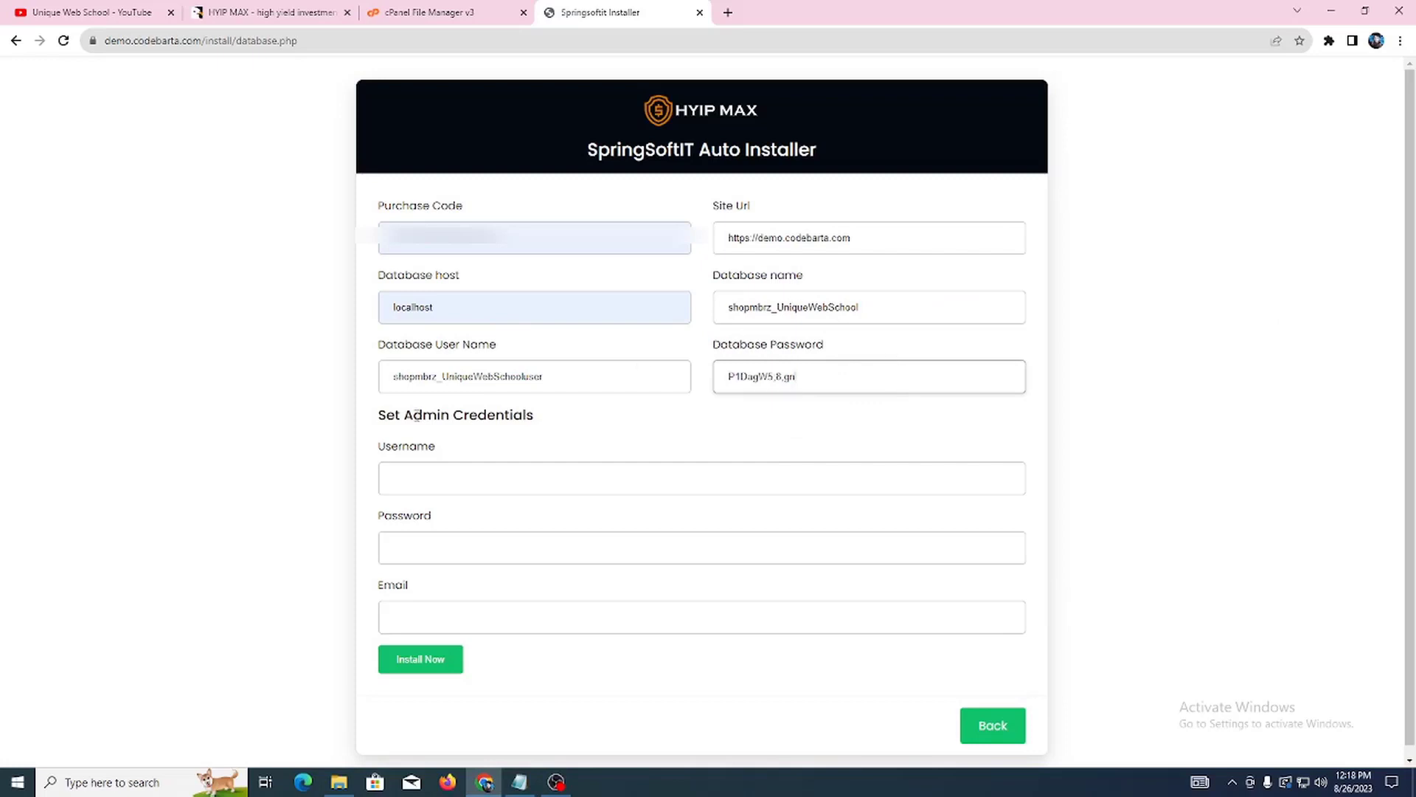
Fill in the username under the admin credentials with the saved account username
drag(386, 416, 544, 414)
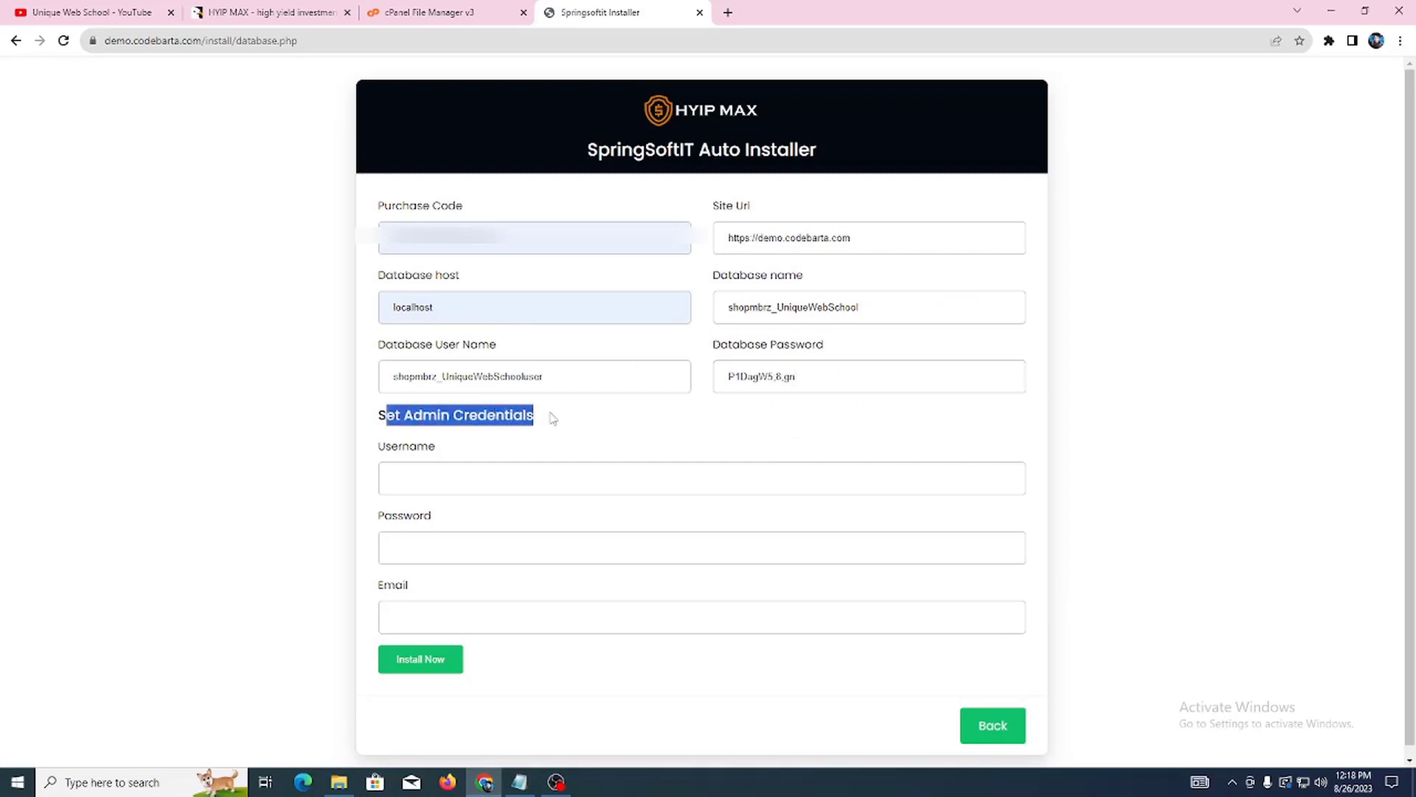
click(555, 417)
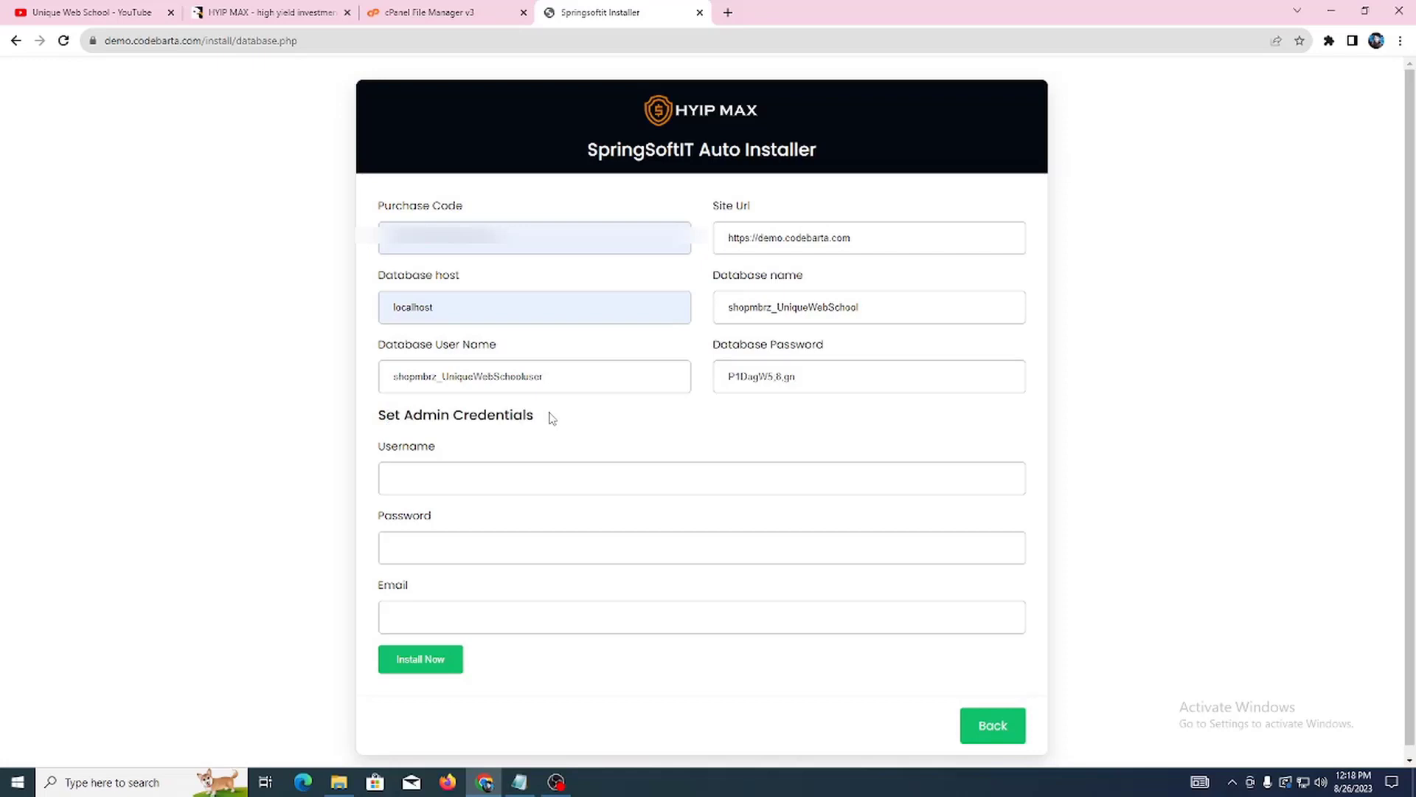
drag(383, 447, 438, 447)
click(493, 444)
click(436, 478)
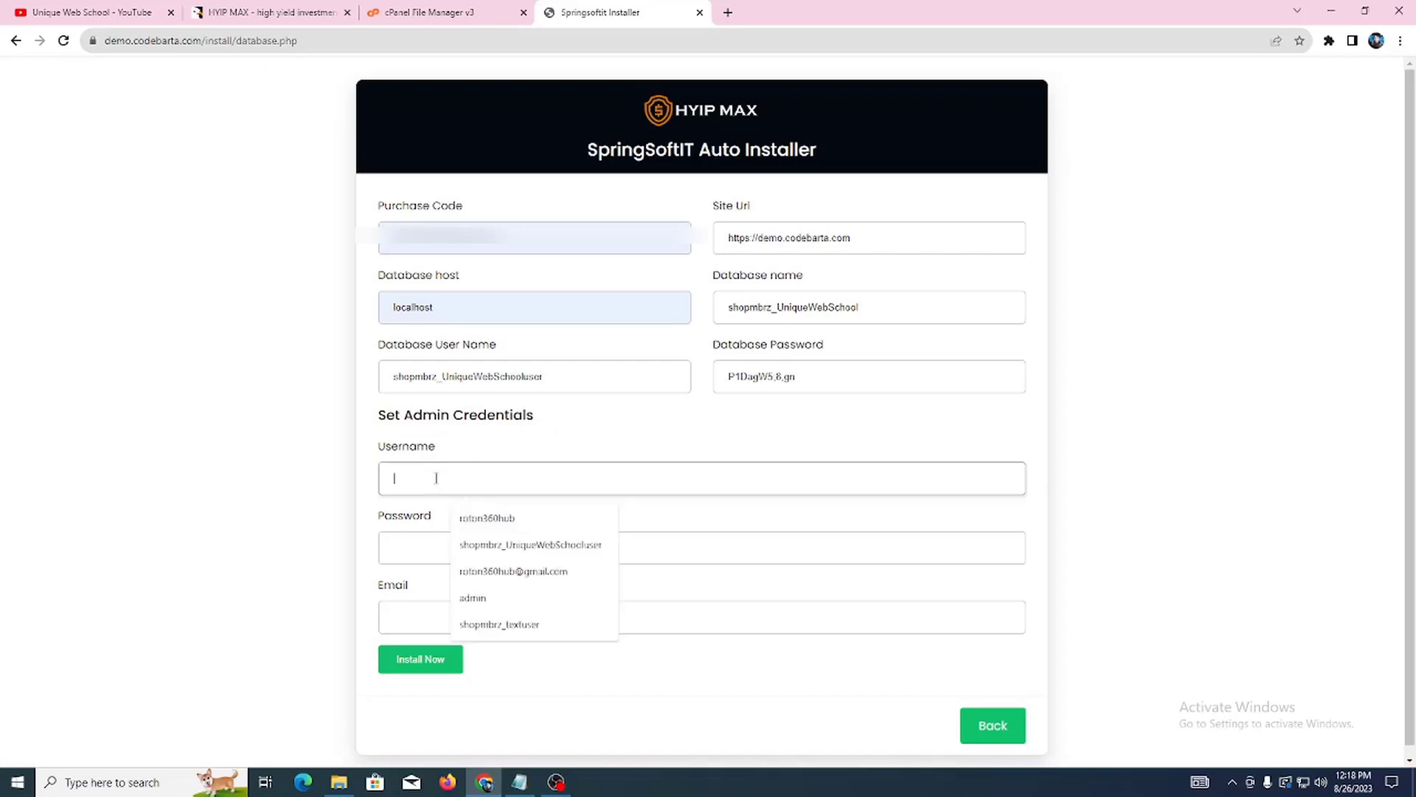
click(490, 518)
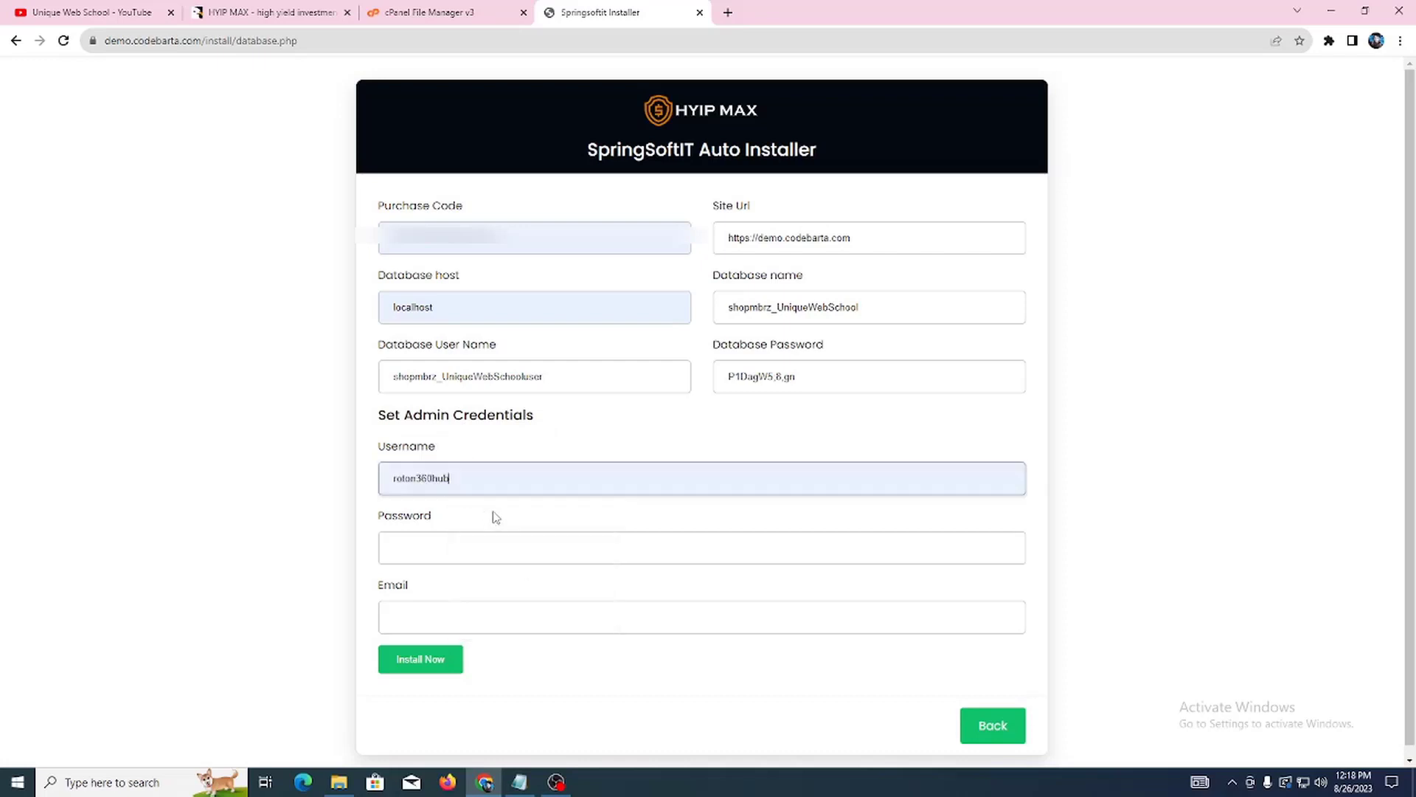
Copy the saved password from Notepad and use it as the admin account password
drag(378, 517, 604, 523)
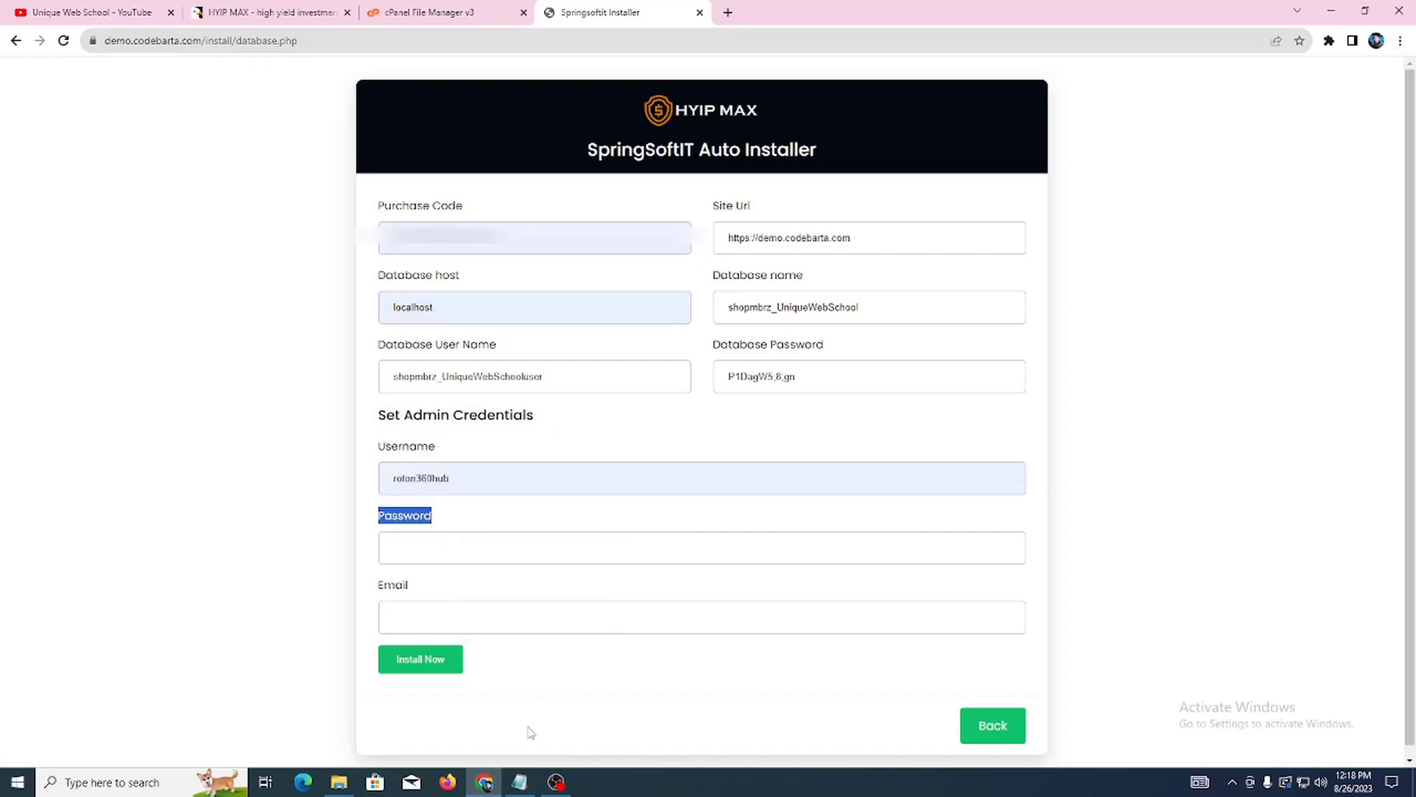
click(519, 781)
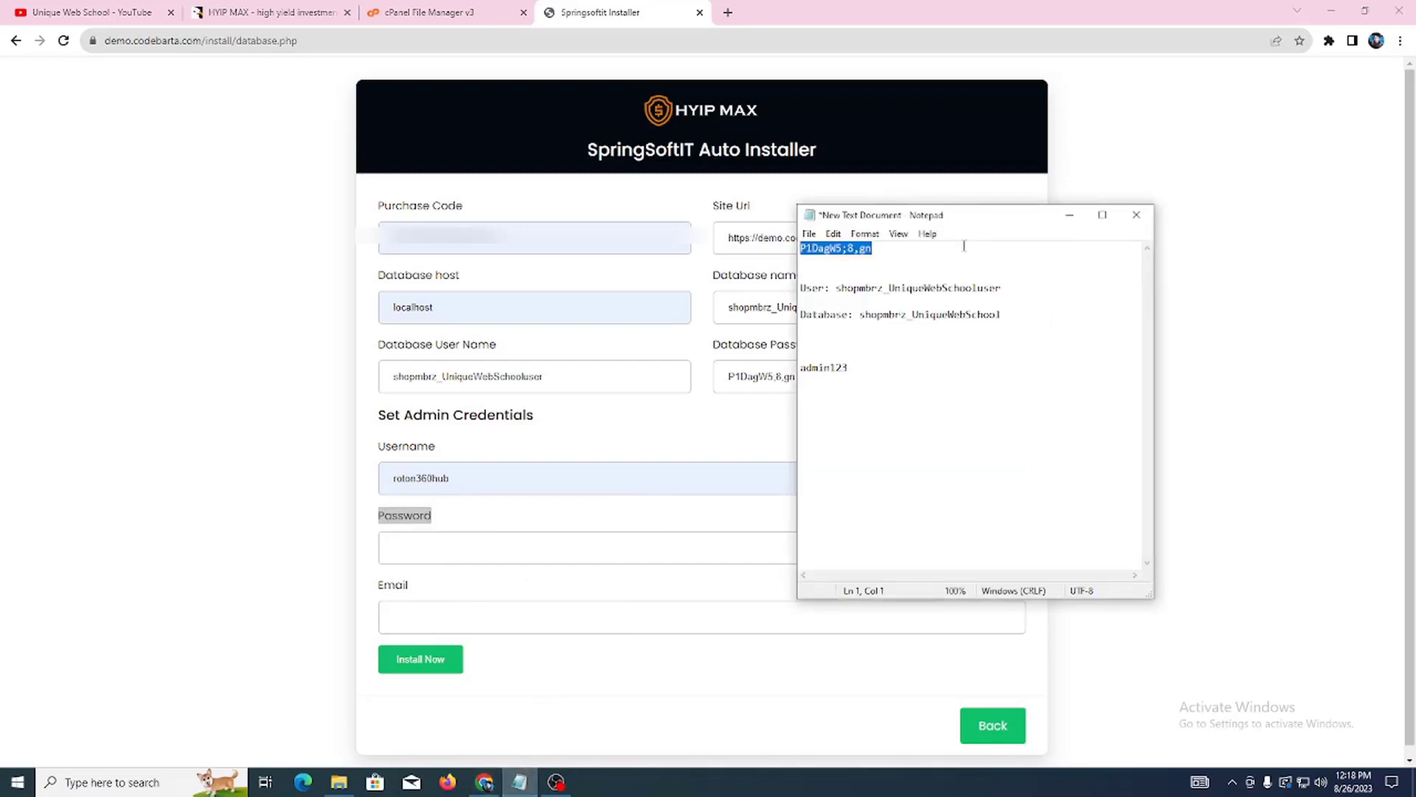
right_click(964, 246)
click(984, 298)
click(531, 543)
key(ctrl+v)
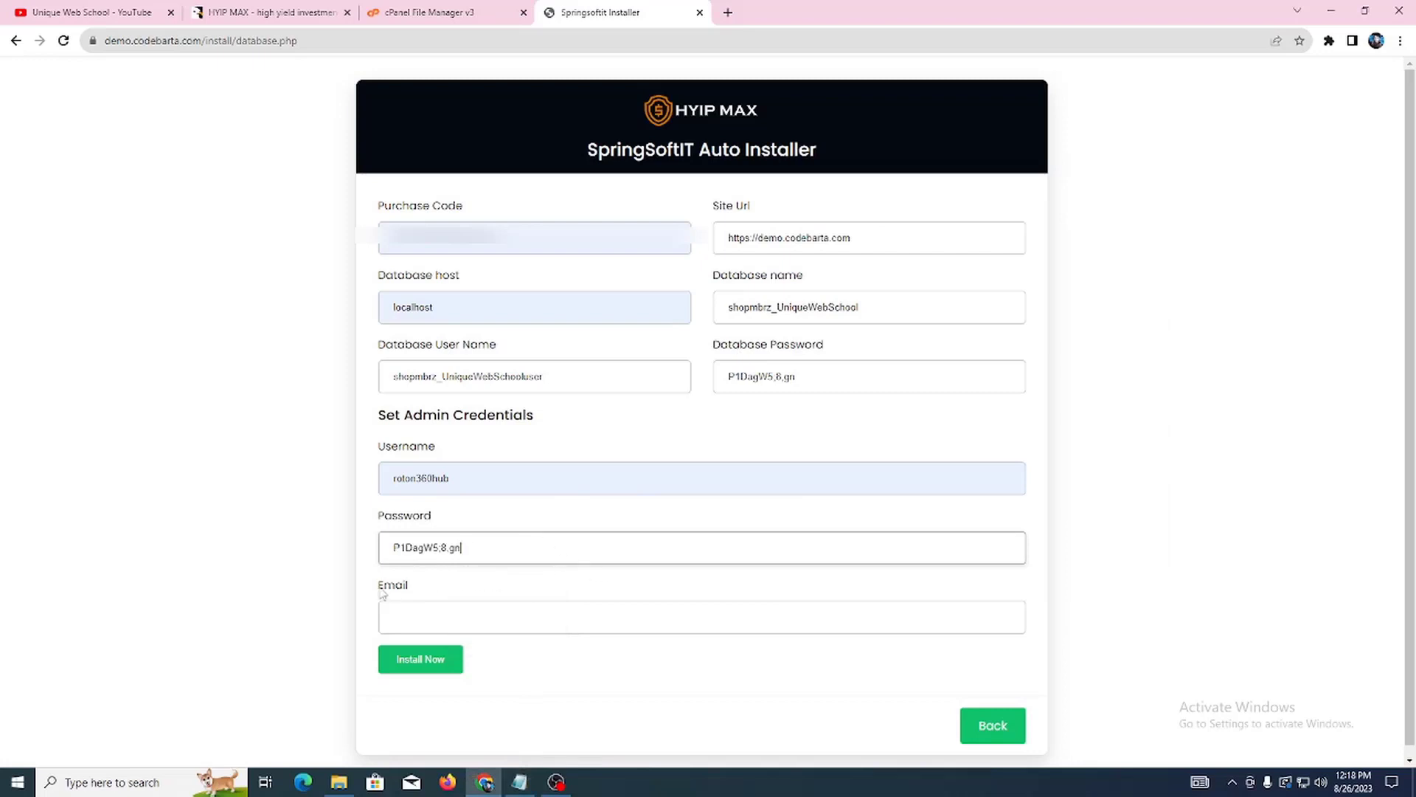
Fill in the admin email with the saved Gmail address and run the HYIP MAX installation
drag(382, 594, 509, 607)
click(513, 616)
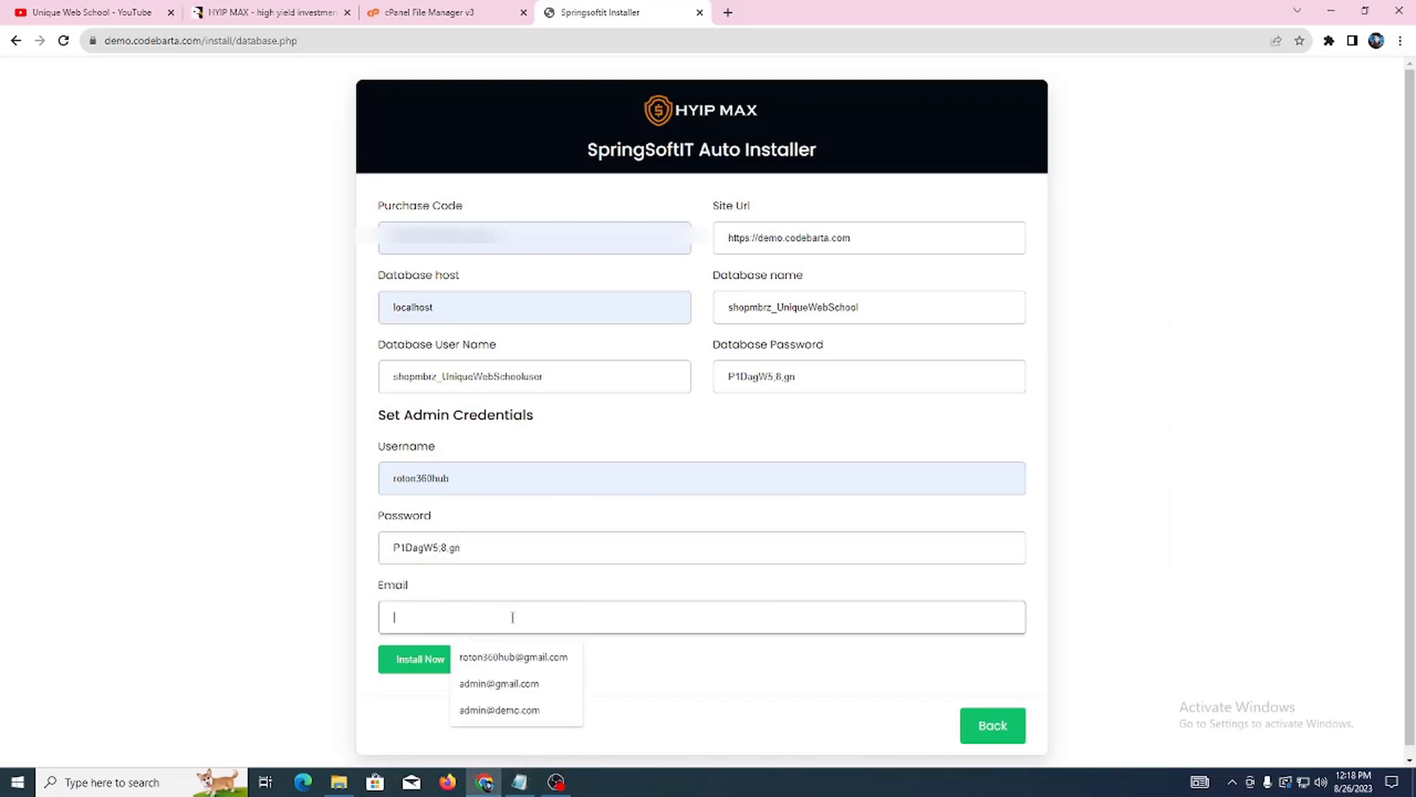
click(525, 652)
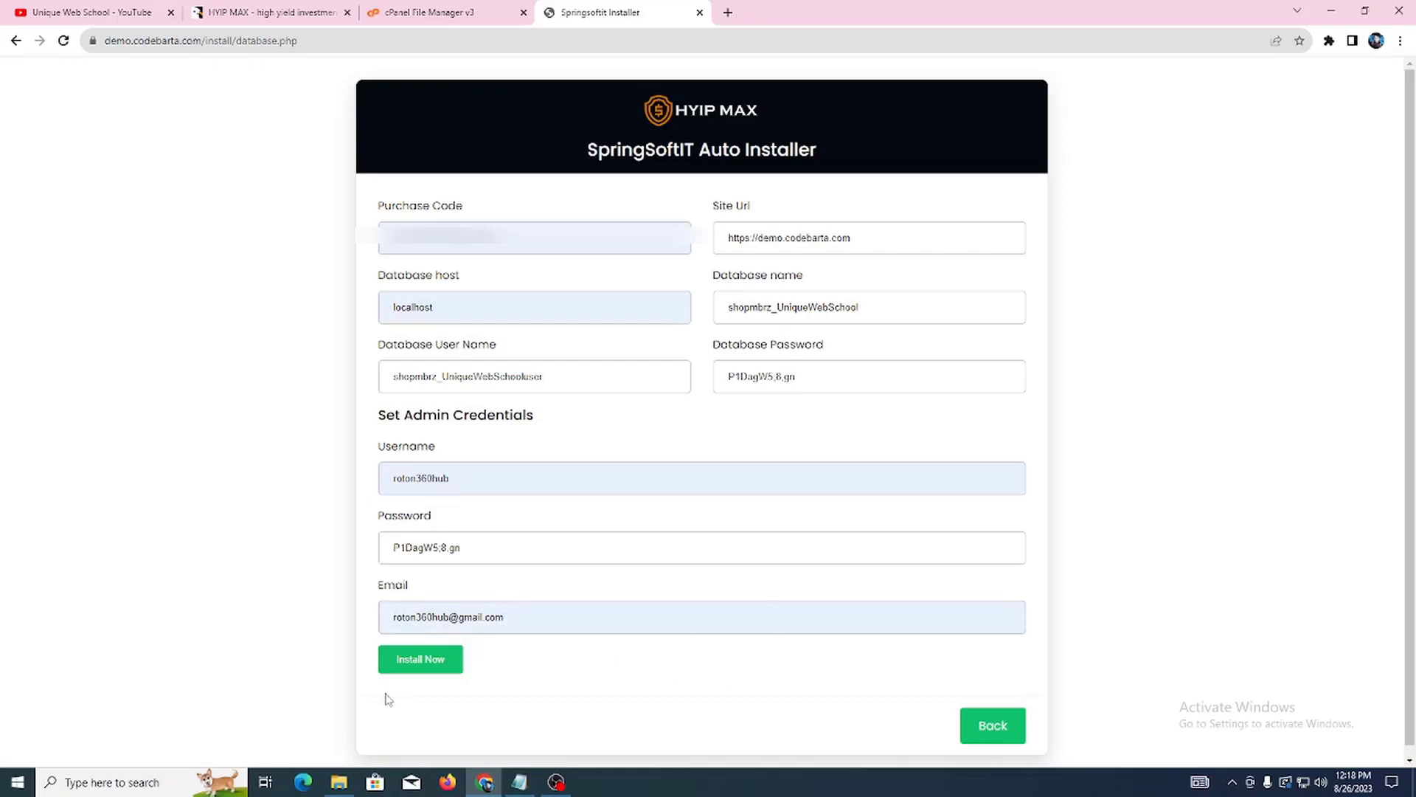
click(435, 668)
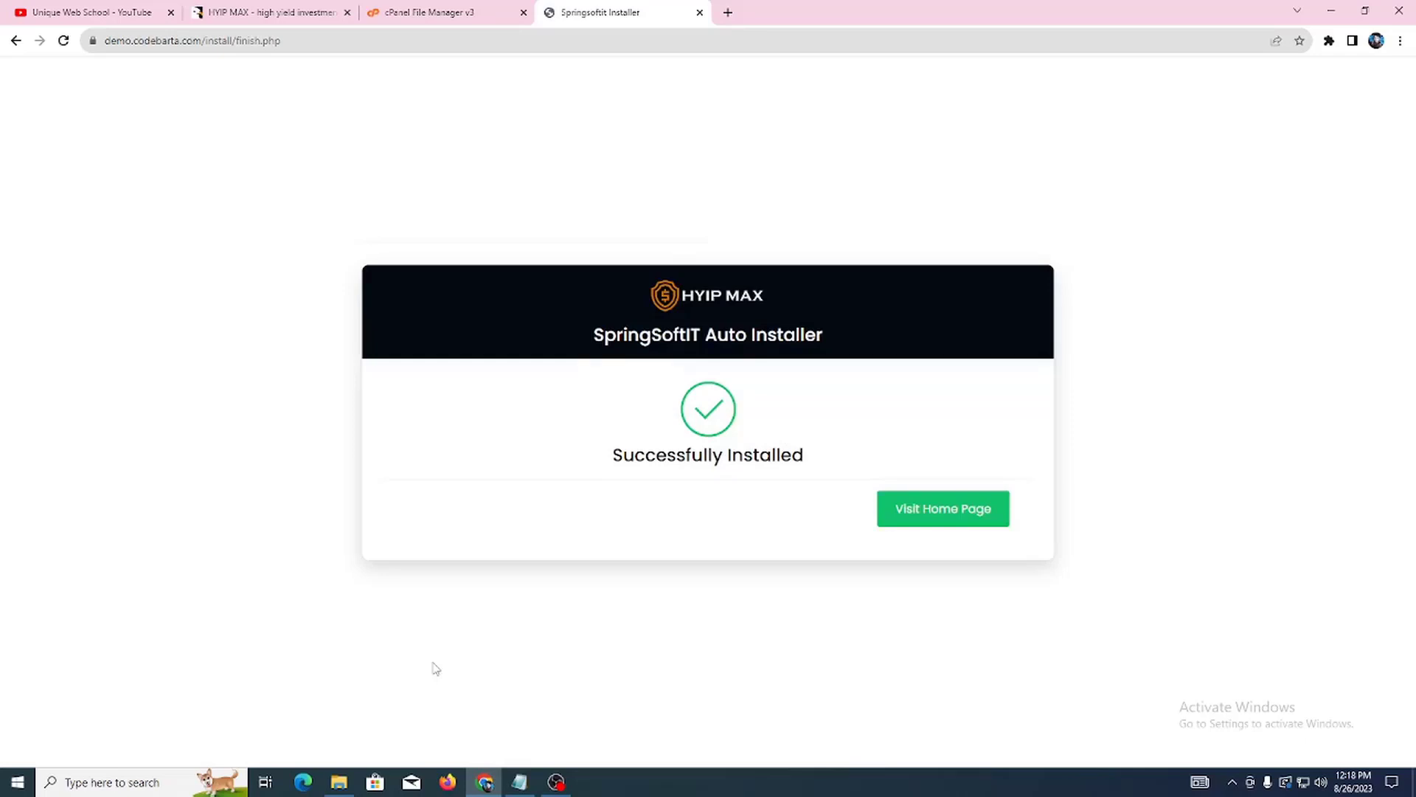
Visit the installed site's home page, look through its sections up to the investment plans, and switch to the Unique Web School YouTube channel
click(962, 518)
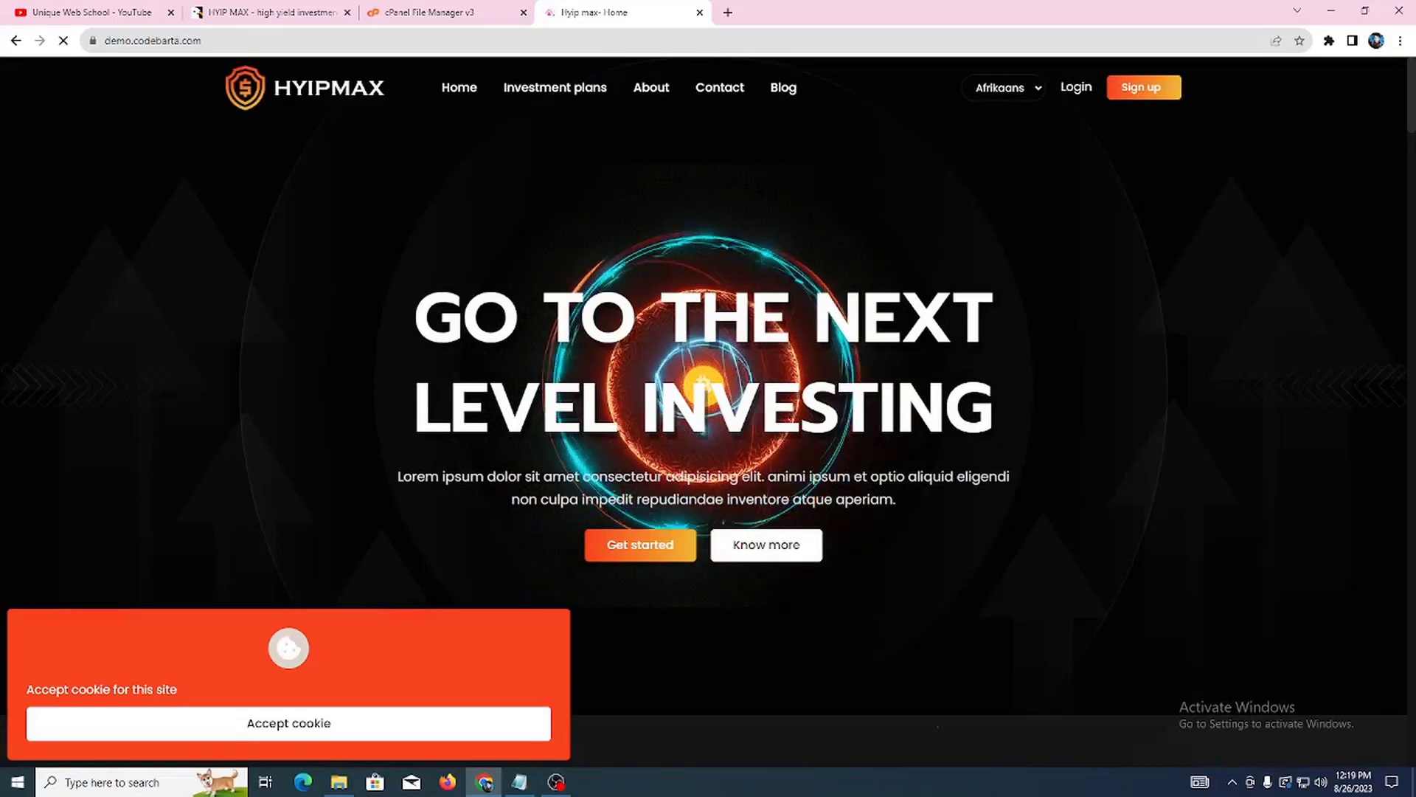
scroll(1410, 149, down, 2)
drag(1410, 150, 1410, 675)
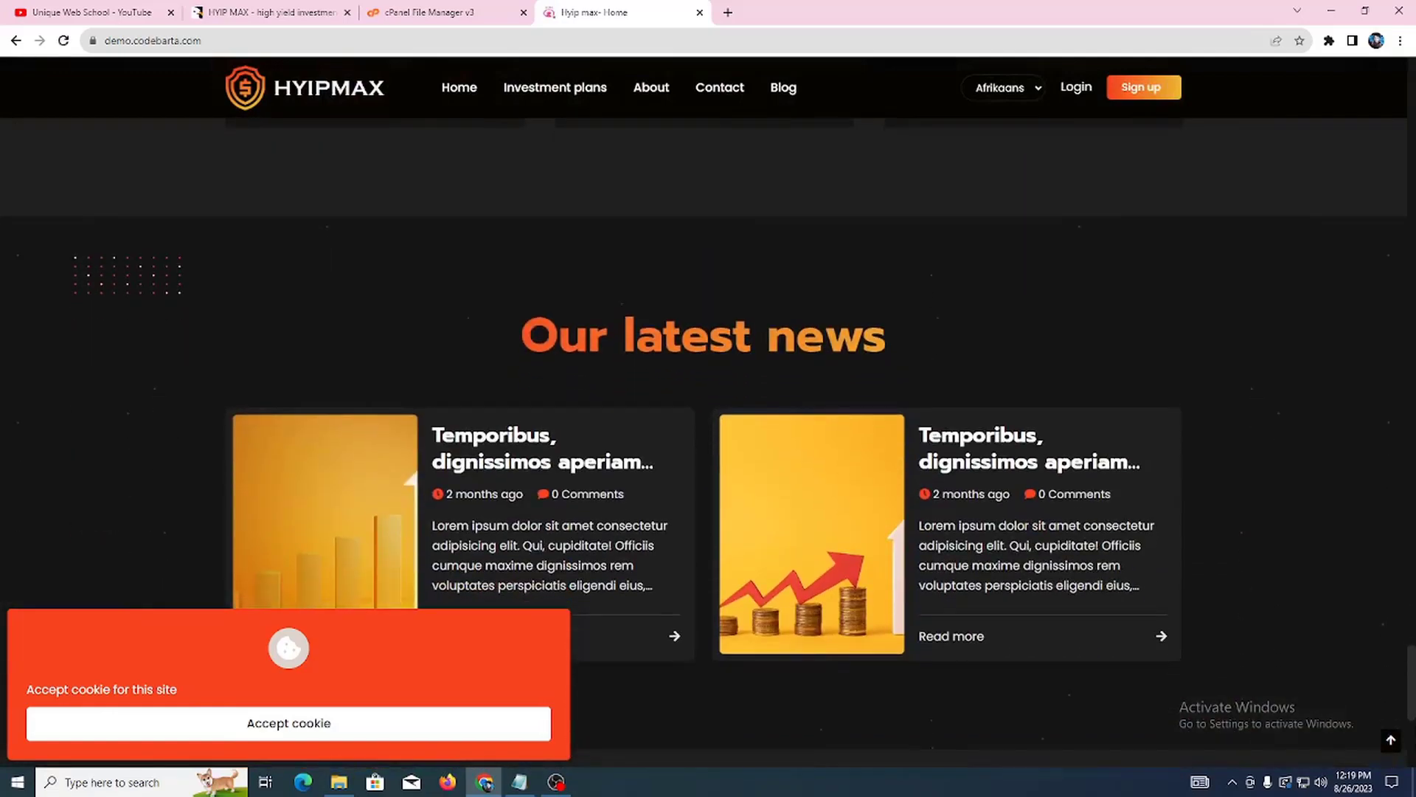
scroll(1056, 232, up, 20)
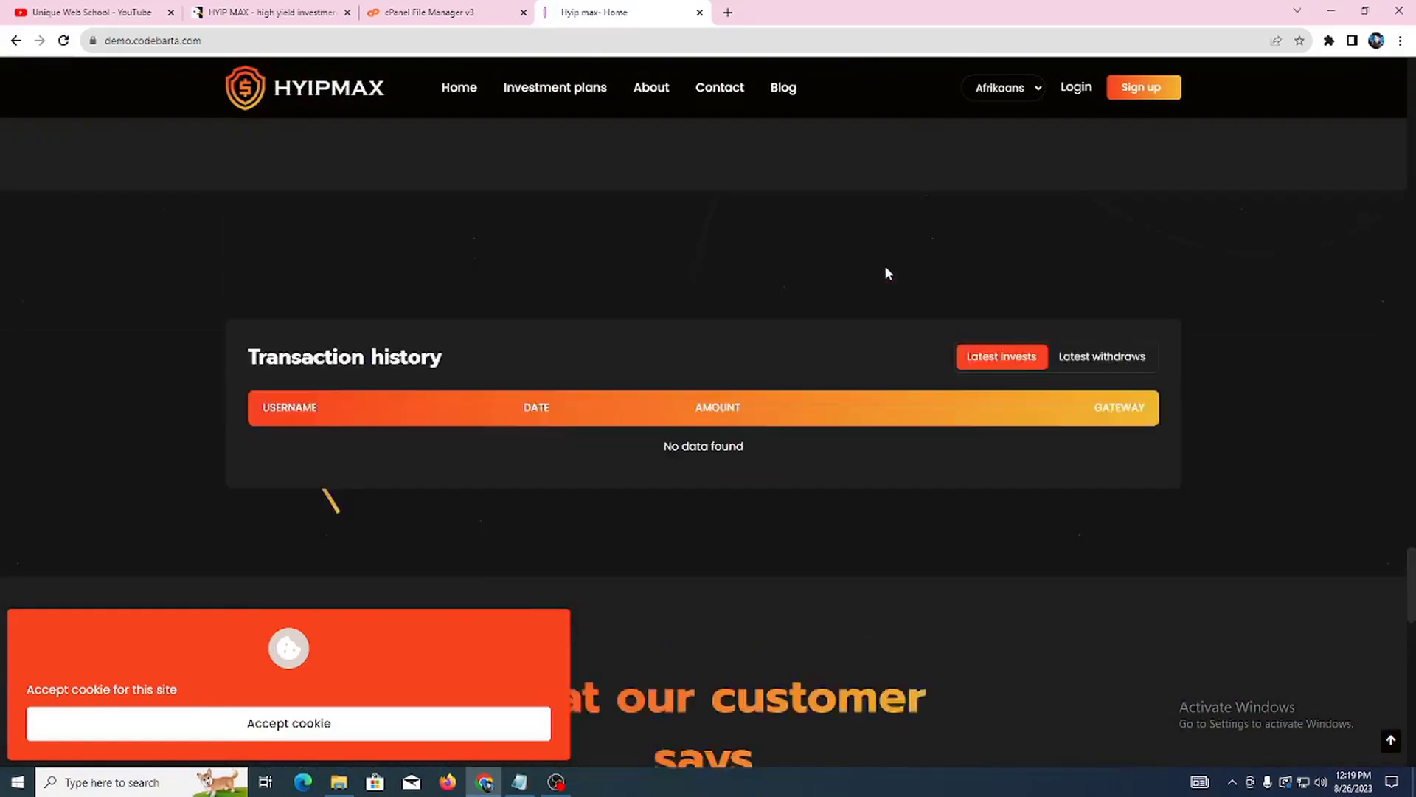
scroll(860, 214, up, 15)
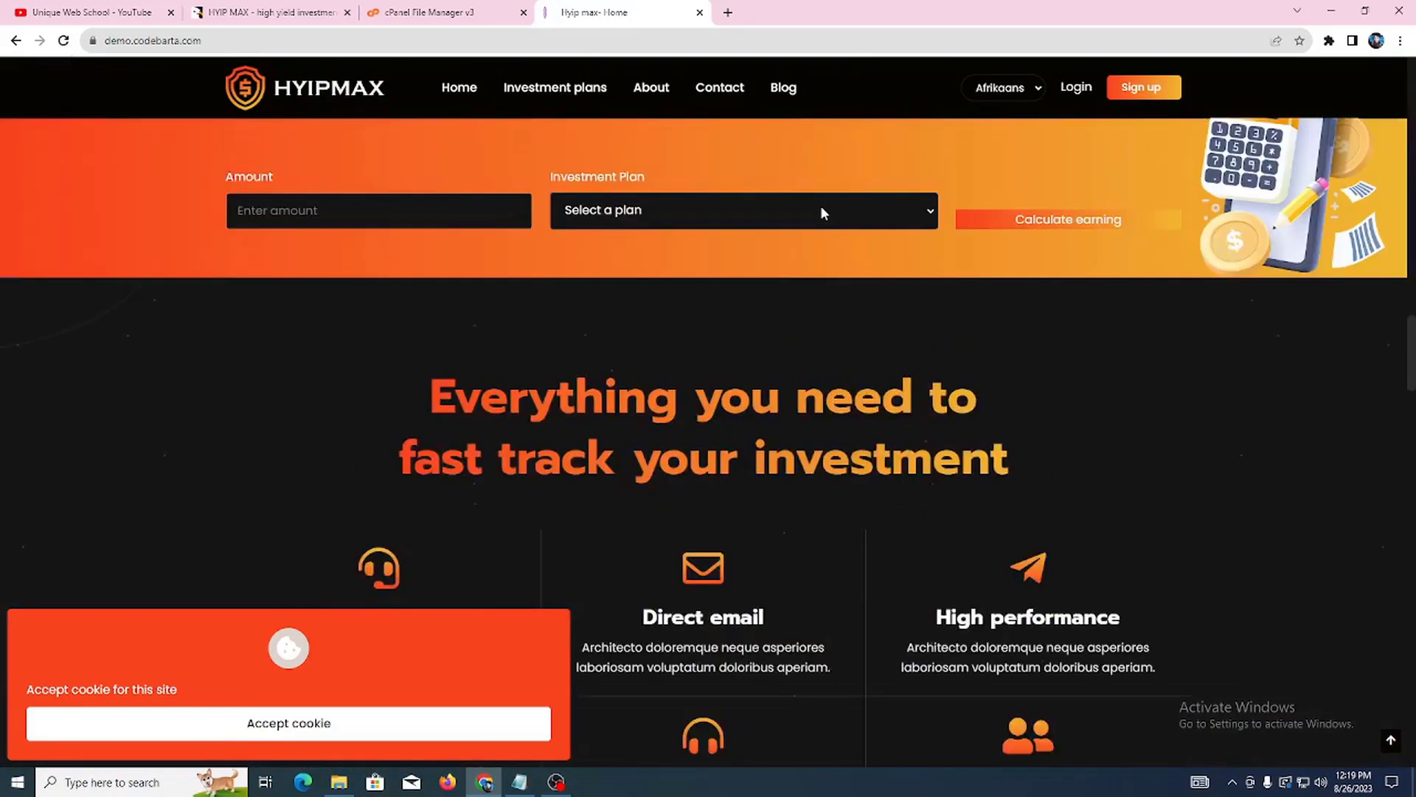
scroll(817, 211, up, 7)
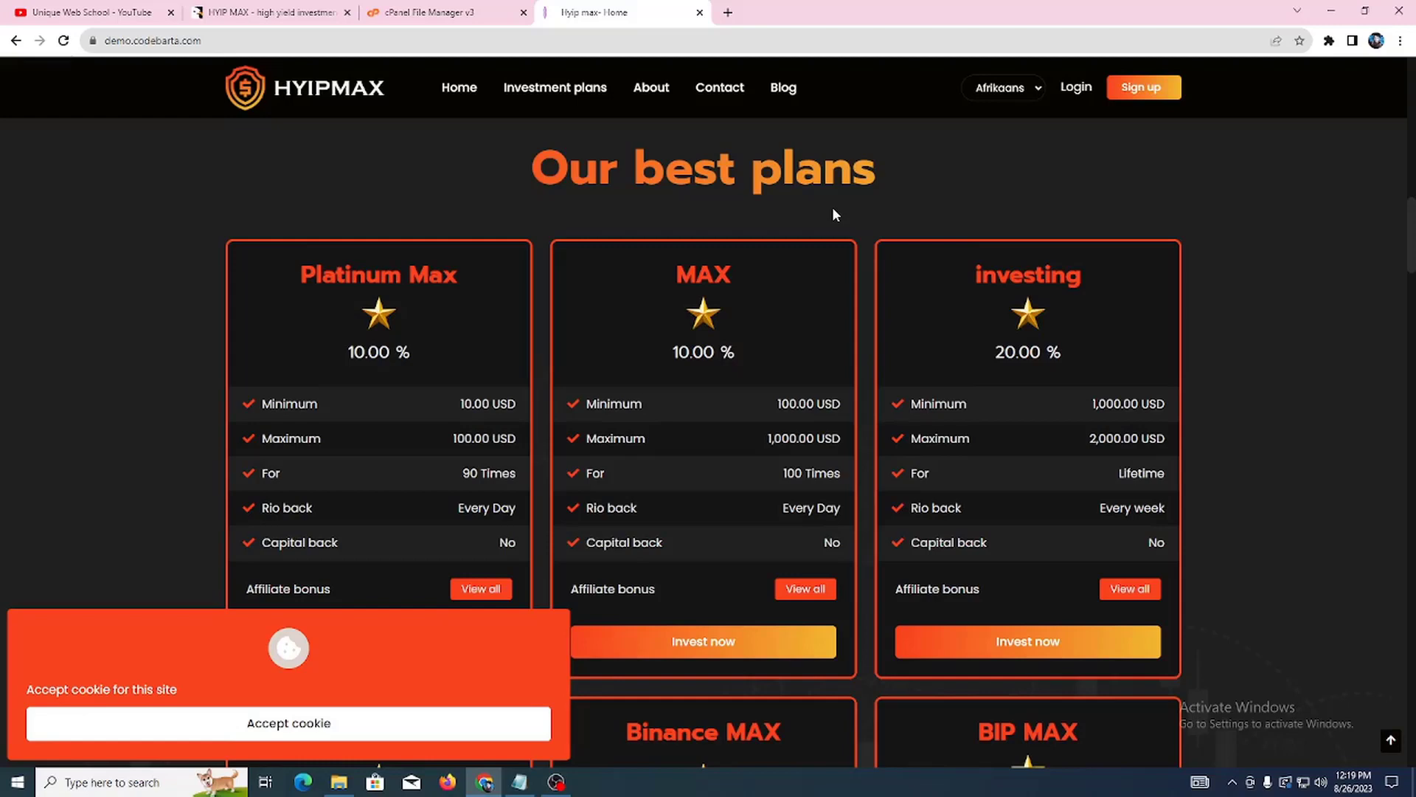
click(86, 9)
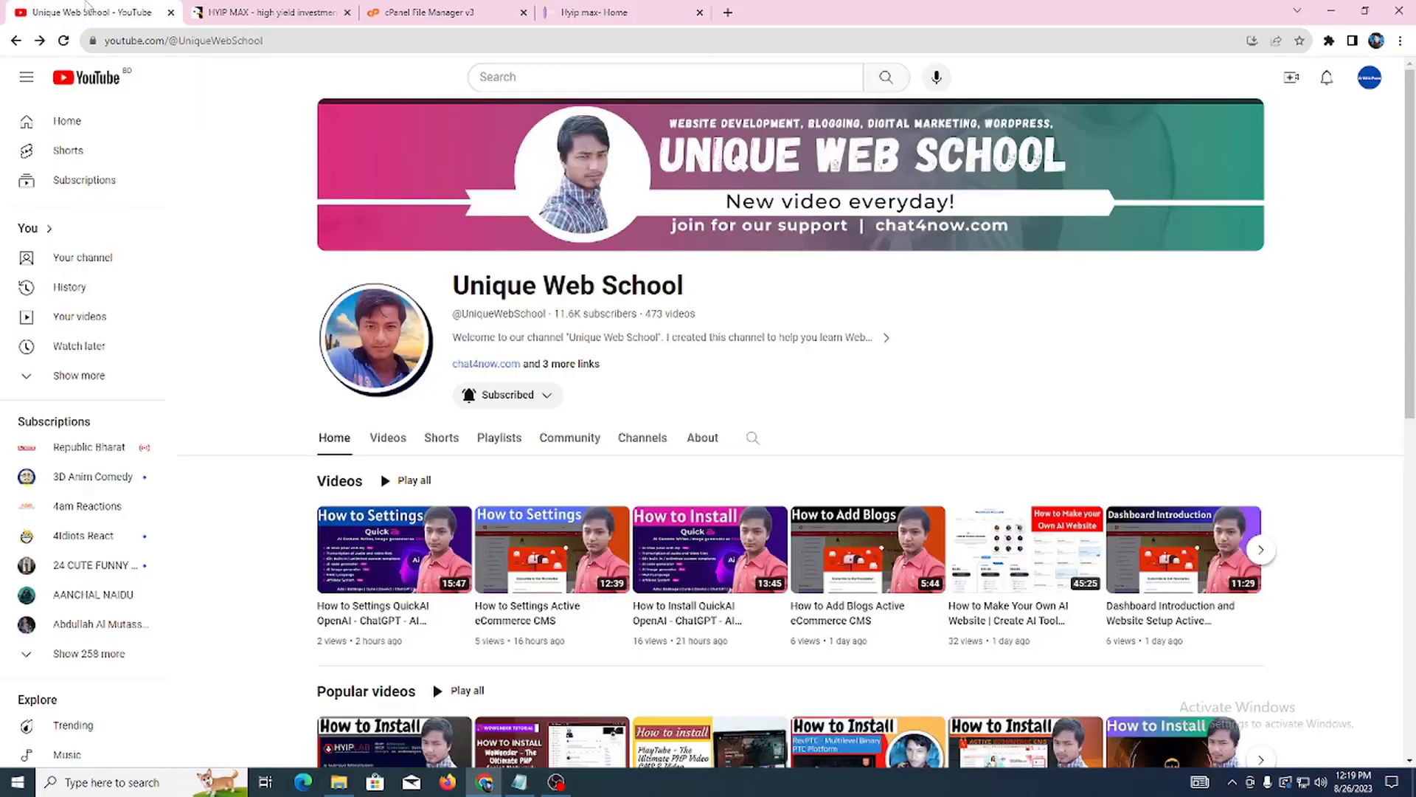